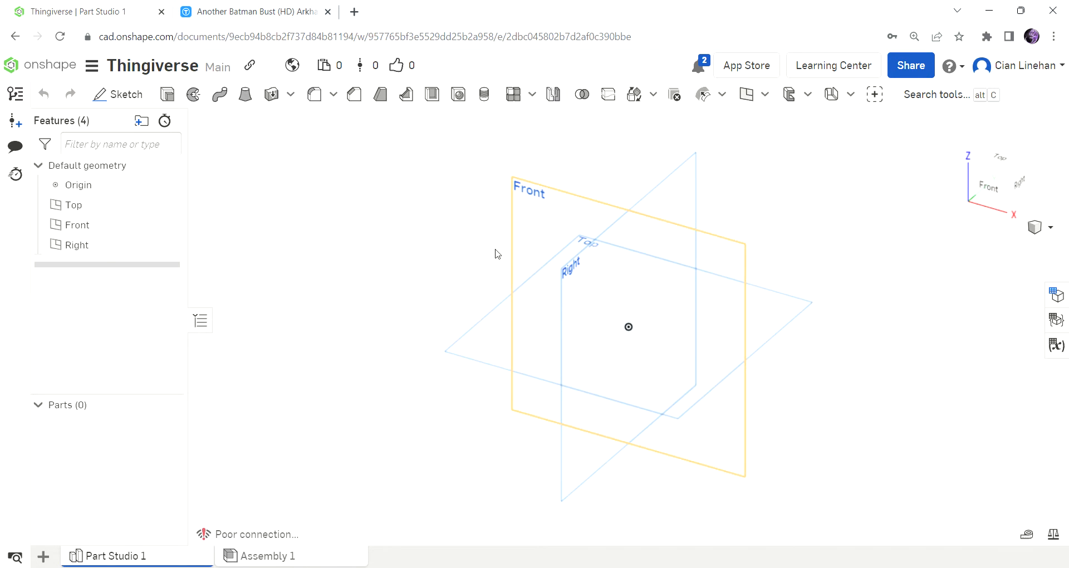
Switch to the Thingiverse page for Another Batman Bust (HD) Arkham and download Batman_HD.stl from its thing files.
click(246, 4)
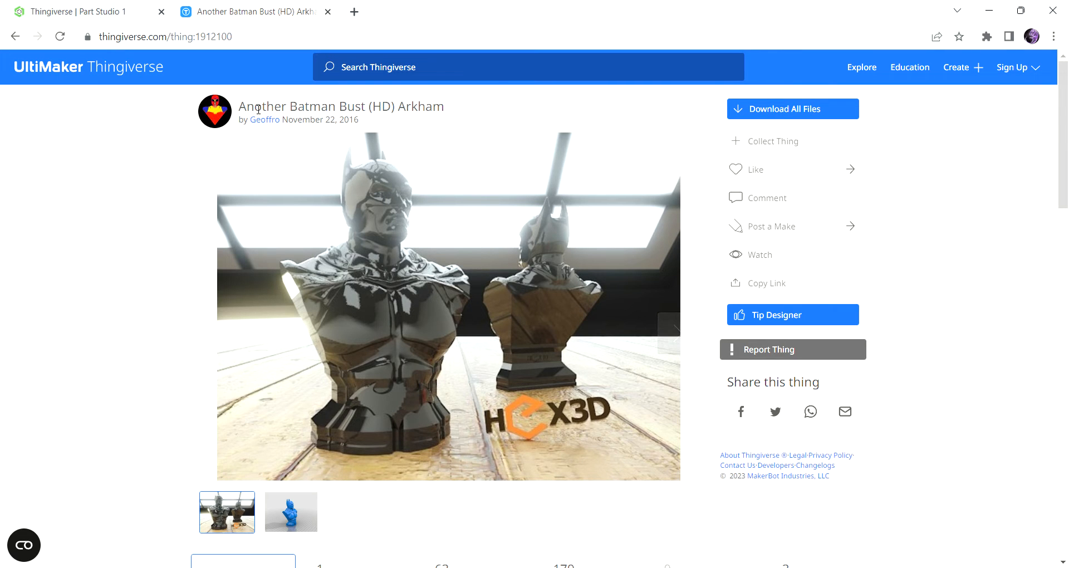
scroll(498, 312, down, 2)
scroll(445, 350, up, 2)
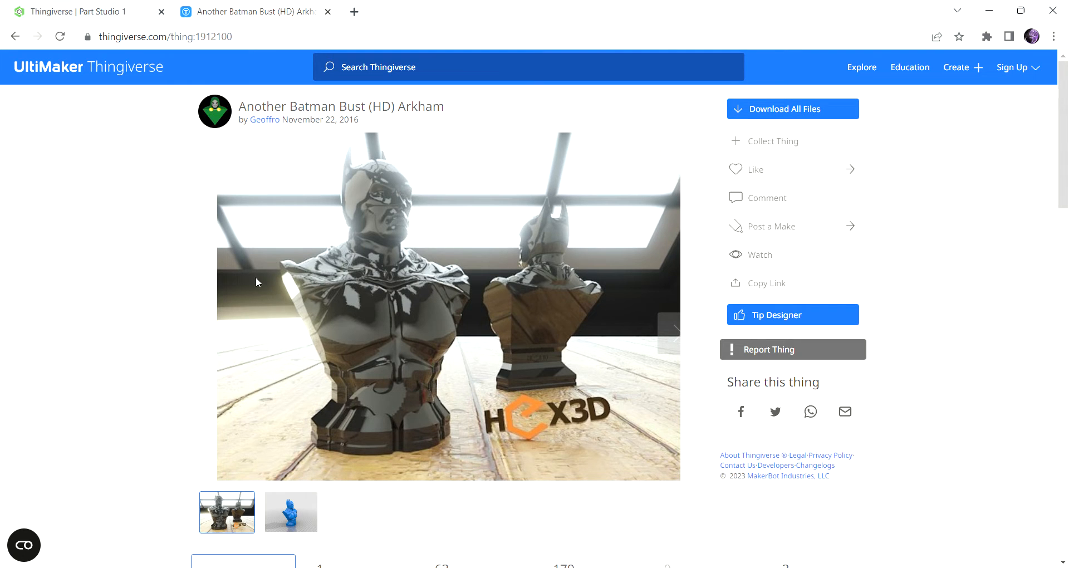
scroll(403, 209, down, 3)
click(384, 370)
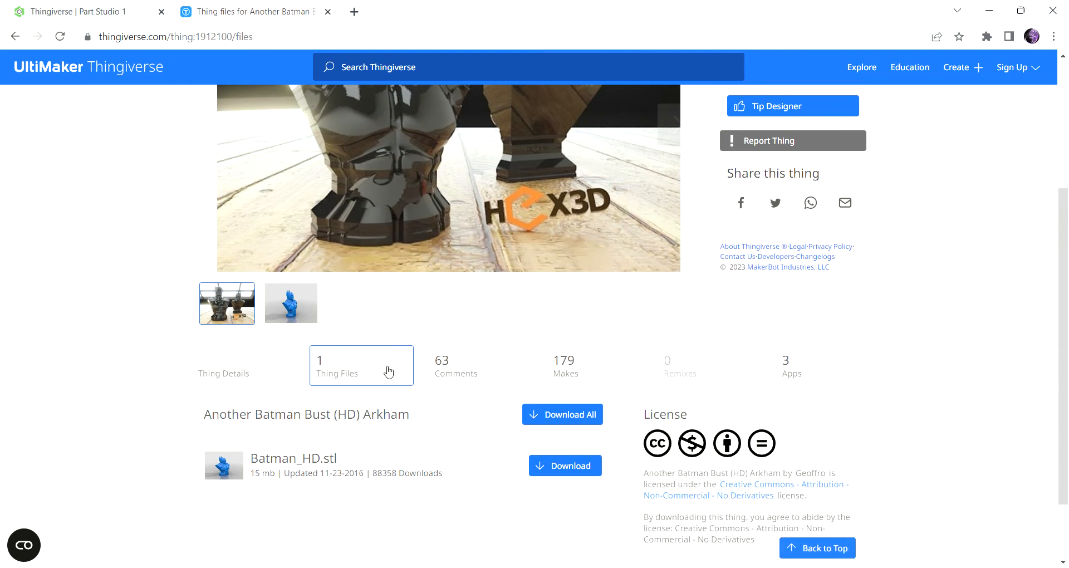
scroll(675, 406, down, 2)
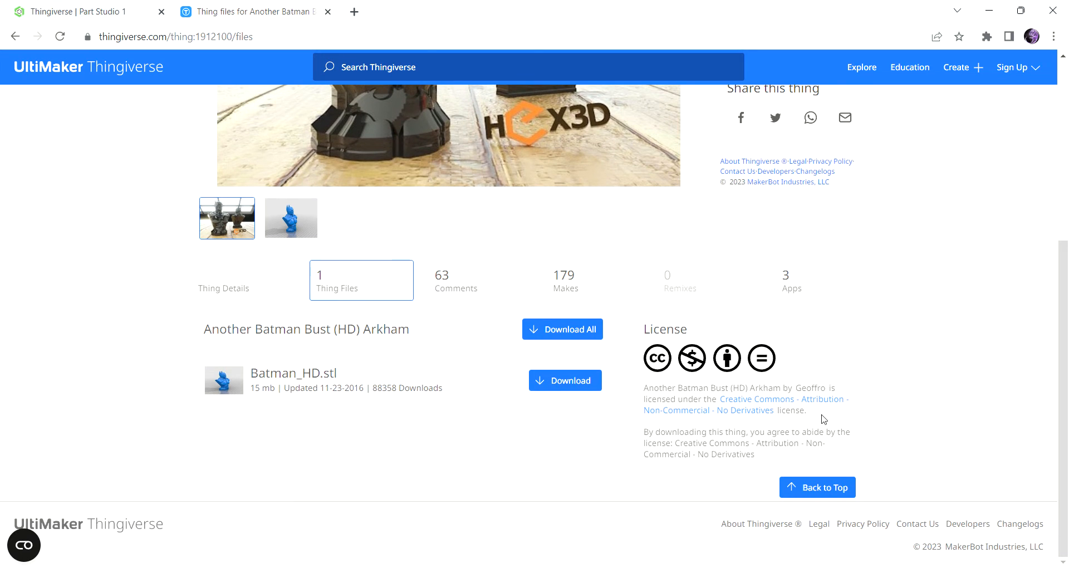
click(565, 381)
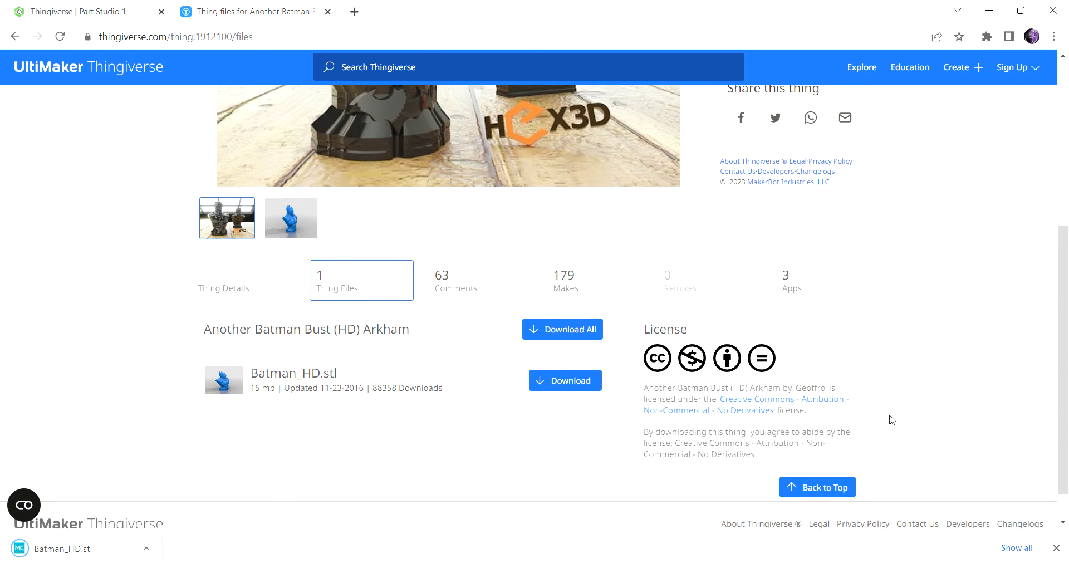
Switch back to the Onshape document and choose the downloaded Batman_HD.stl as the file to import.
click(116, 7)
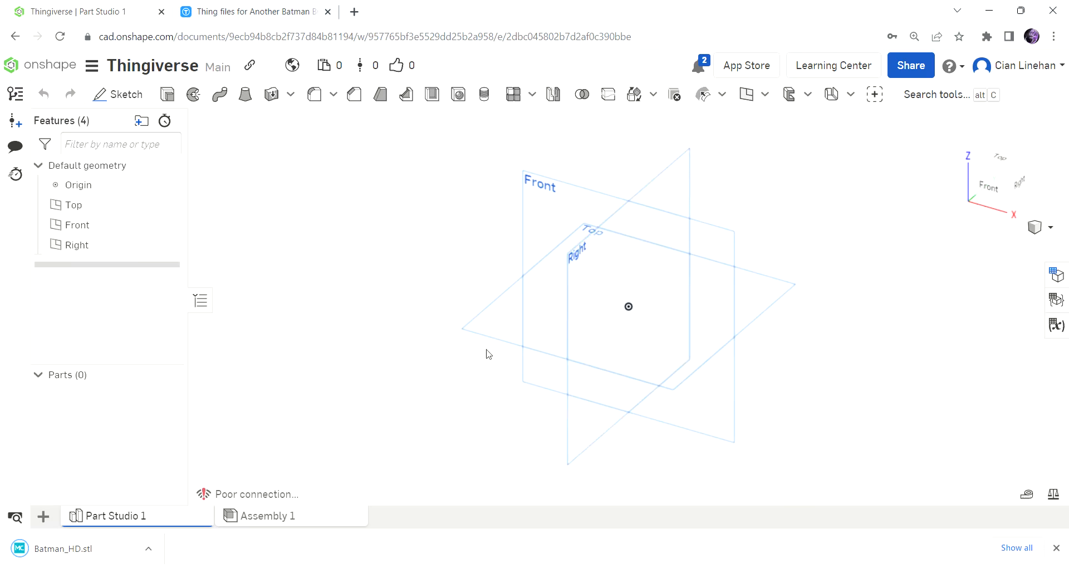
click(43, 517)
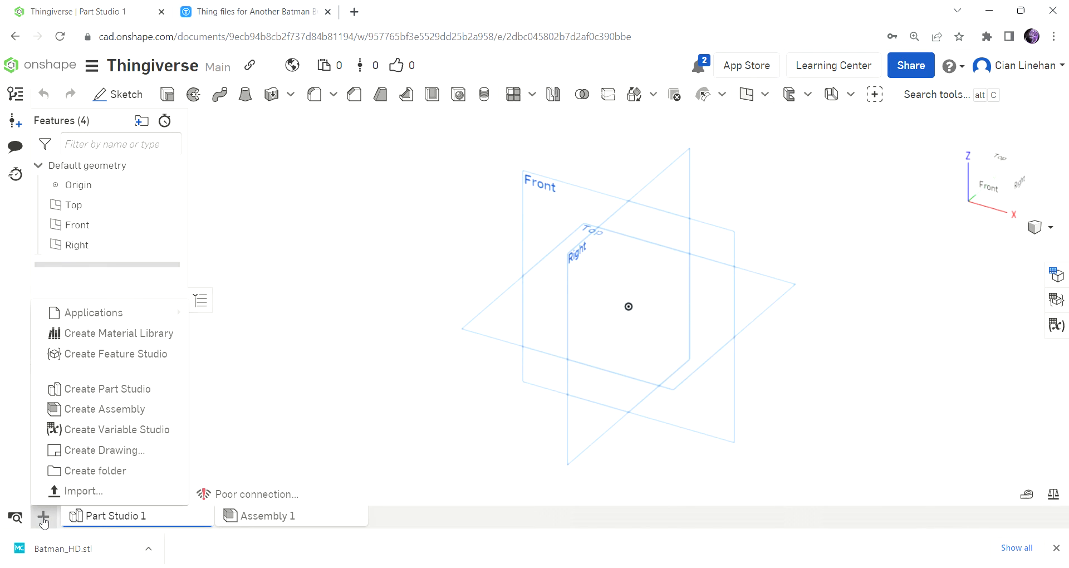
click(78, 491)
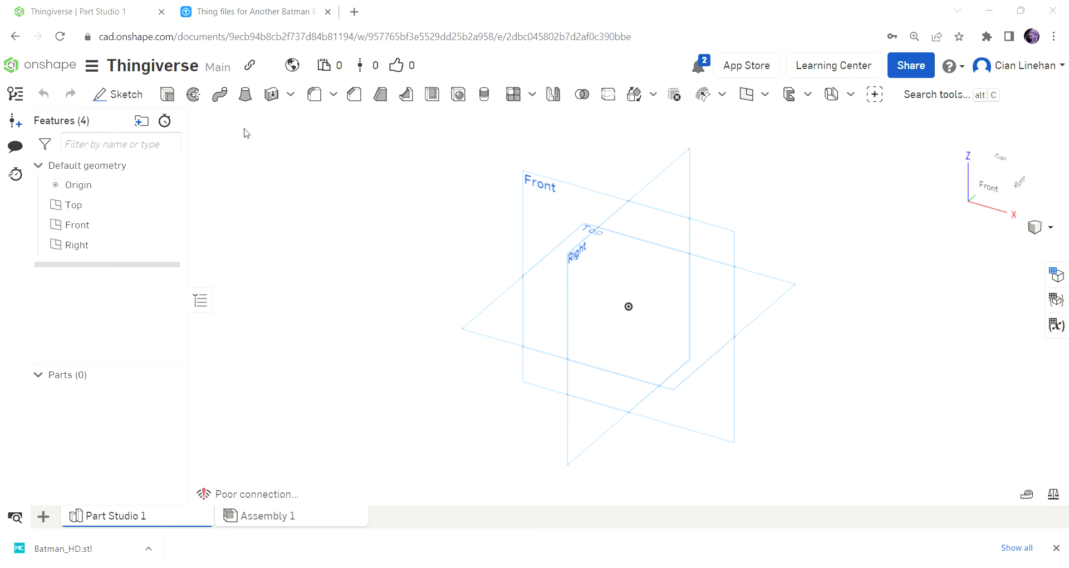
click(539, 482)
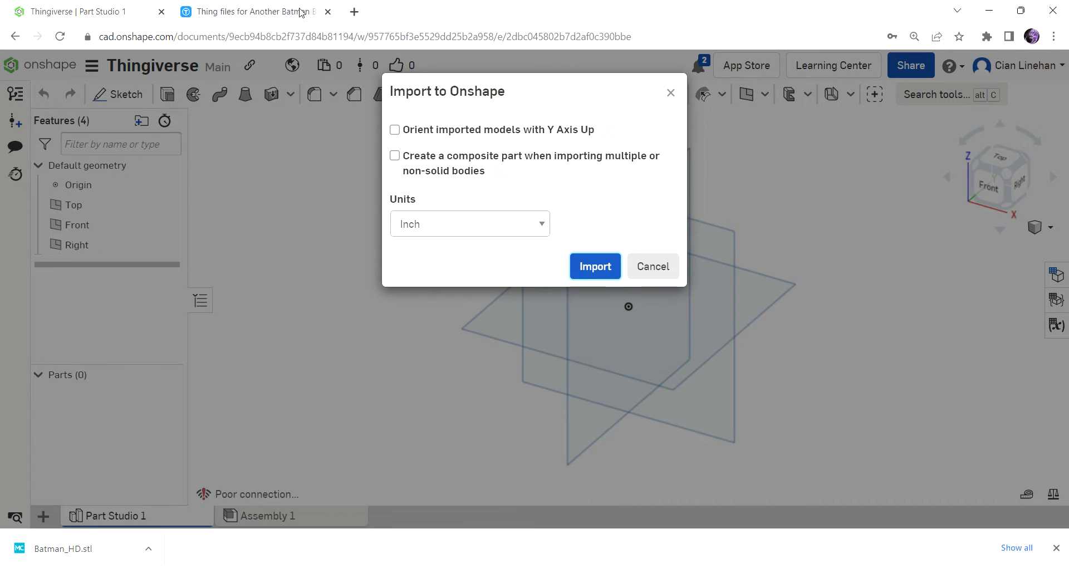
Import the file with units set to Millimeter and a composite part created for multiple or non-solid bodies.
click(510, 220)
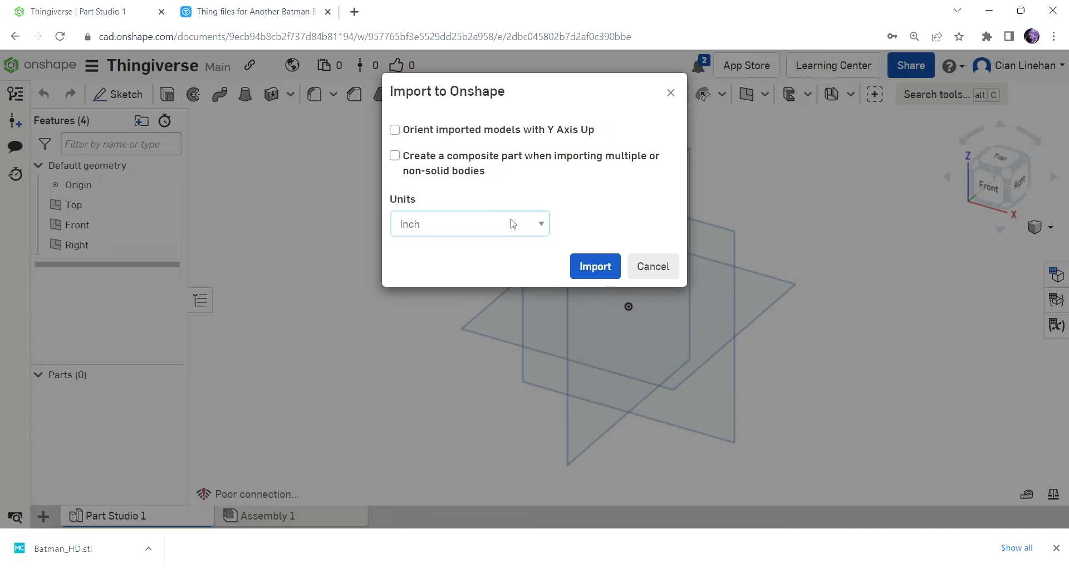
click(455, 302)
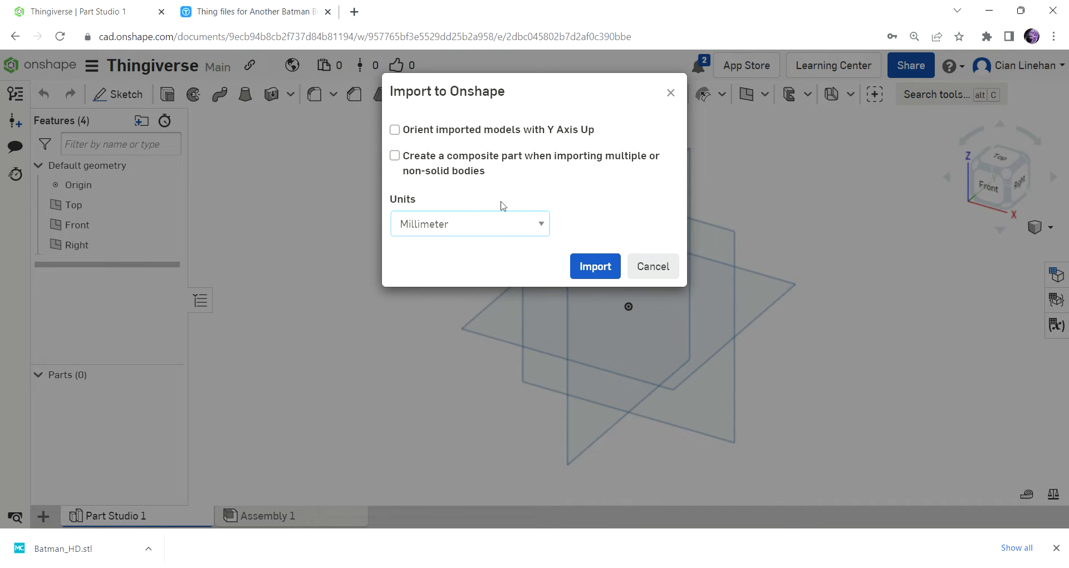
click(461, 167)
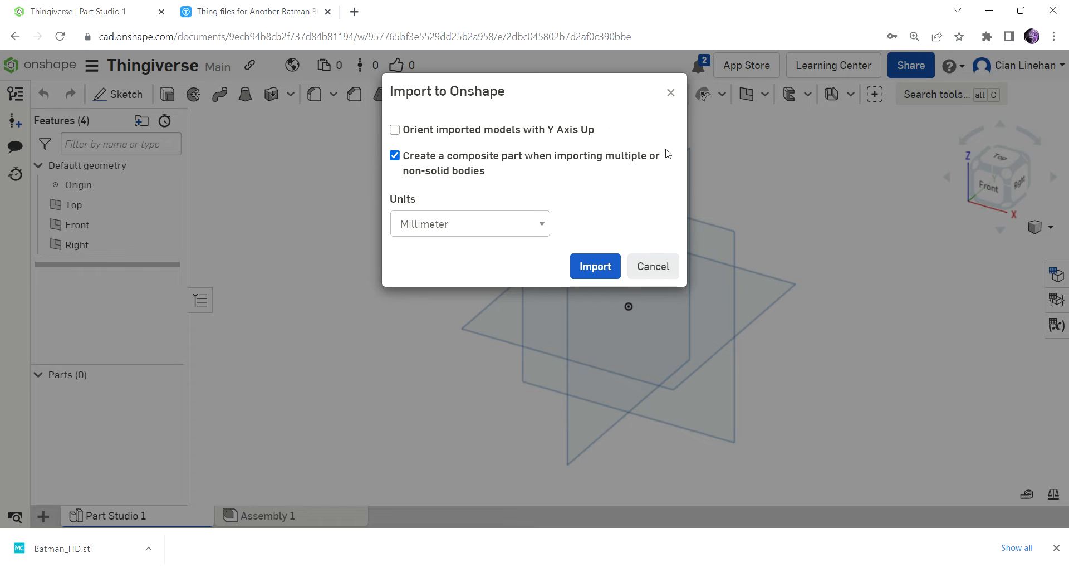
click(584, 271)
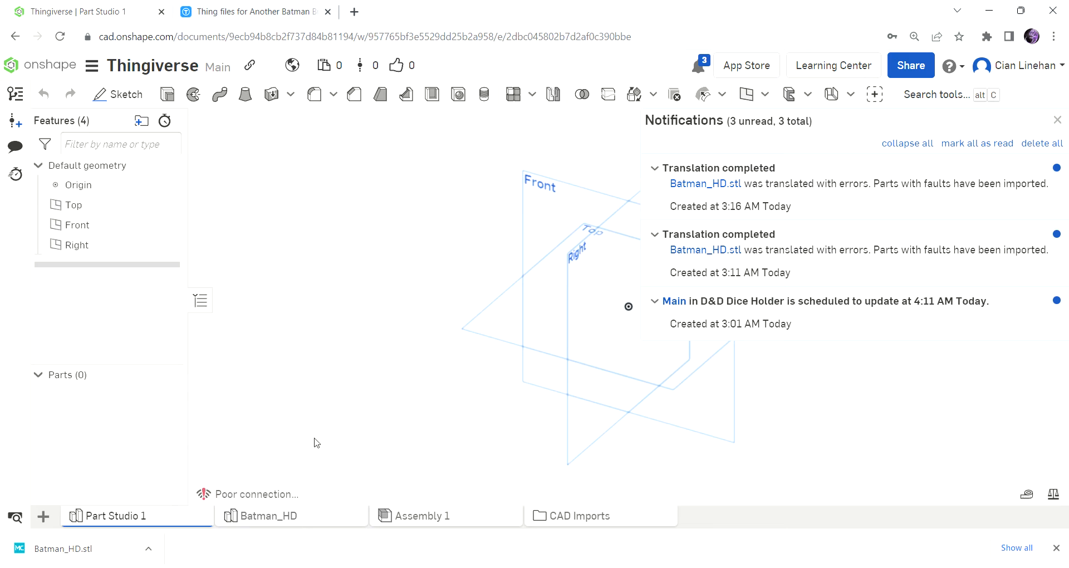
Open the imported Batman_HD part studio and dismiss the browser's download bar.
mouse_move(313, 523)
click(310, 520)
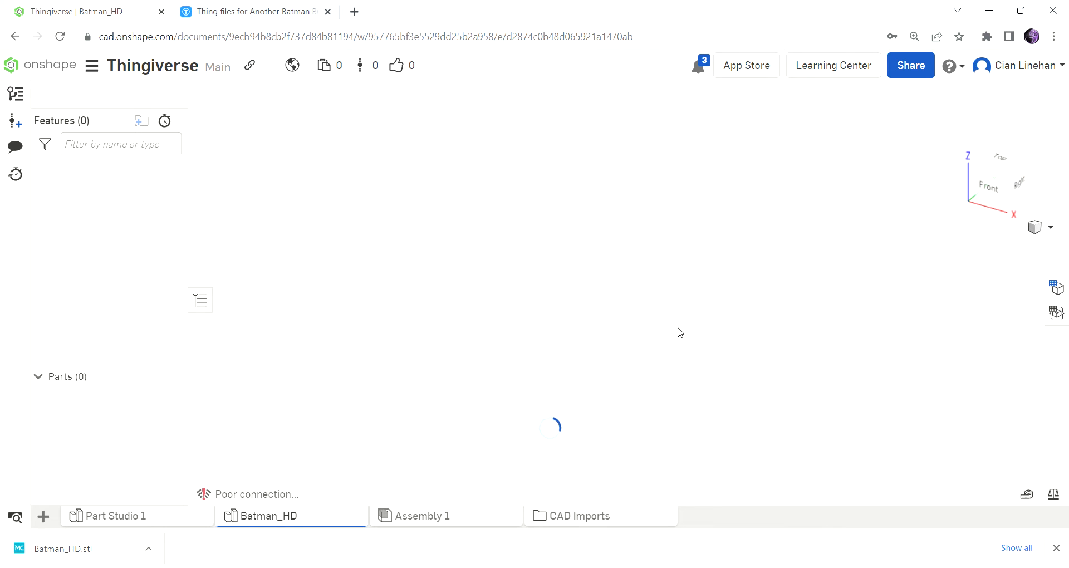
click(1056, 547)
Examine the imported bust's chest, flat side faces and base from several angles.
right_drag(885, 368, 816, 349)
scroll(718, 300, up, 5)
right_drag(724, 303, 741, 269)
scroll(599, 315, up, 2)
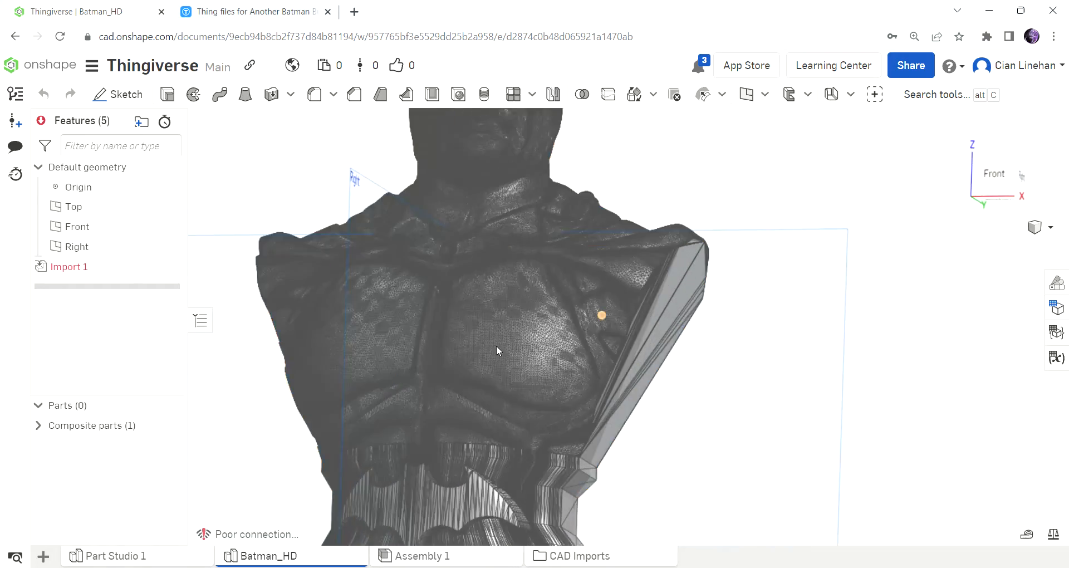
scroll(494, 346, up, 8)
right_drag(489, 351, 730, 237)
scroll(784, 242, down, 10)
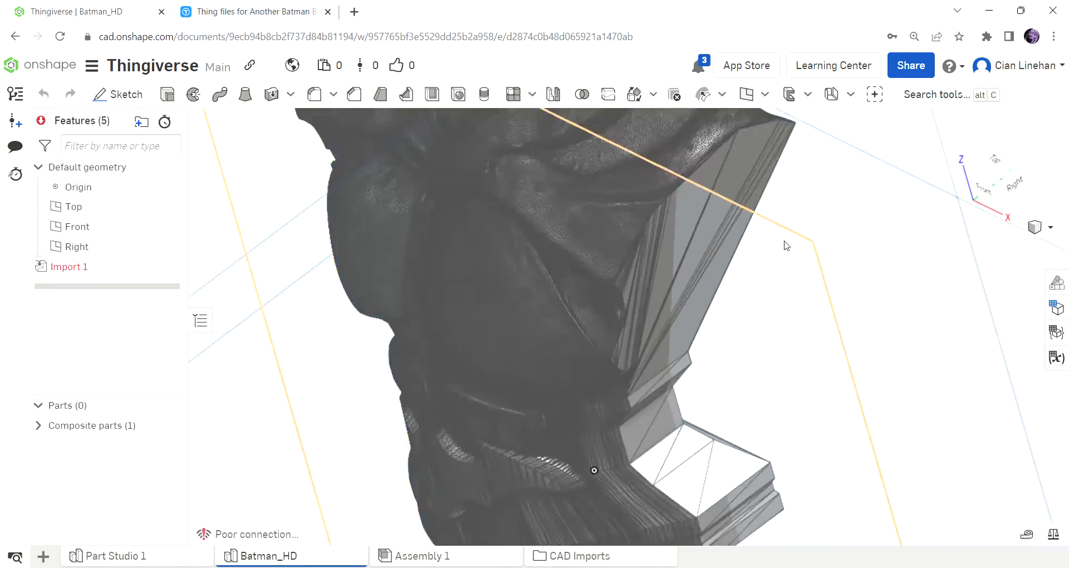
right_drag(767, 273, 779, 257)
scroll(786, 242, up, 4)
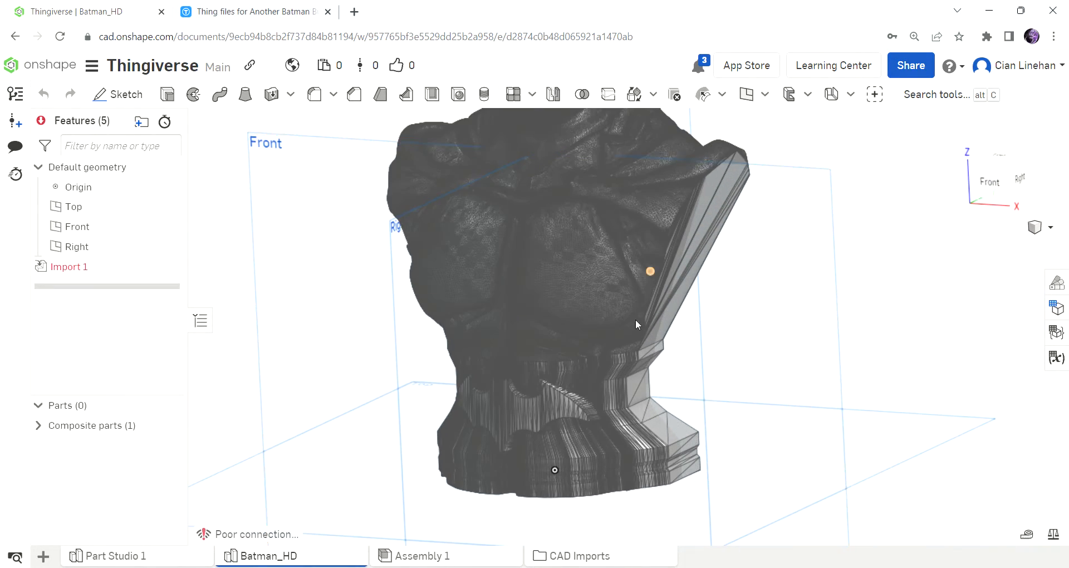
scroll(658, 269, down, 2)
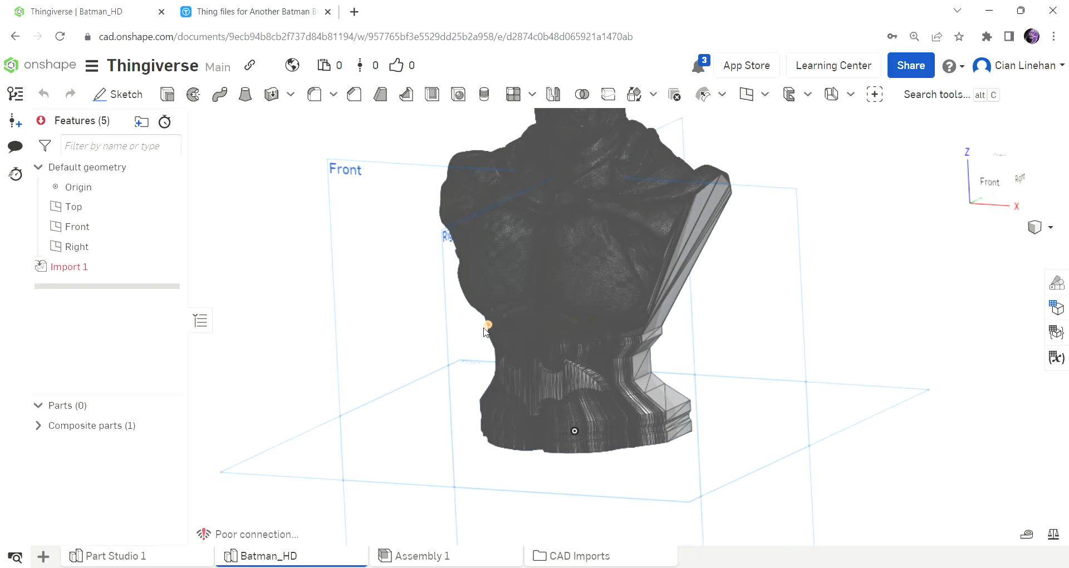
Check the composite parts list and inspect the triangular mesh facets on the bust's chest, along with its overall shape.
click(39, 426)
click(38, 426)
right_drag(718, 298, 694, 295)
scroll(572, 356, up, 2)
scroll(573, 355, up, 3)
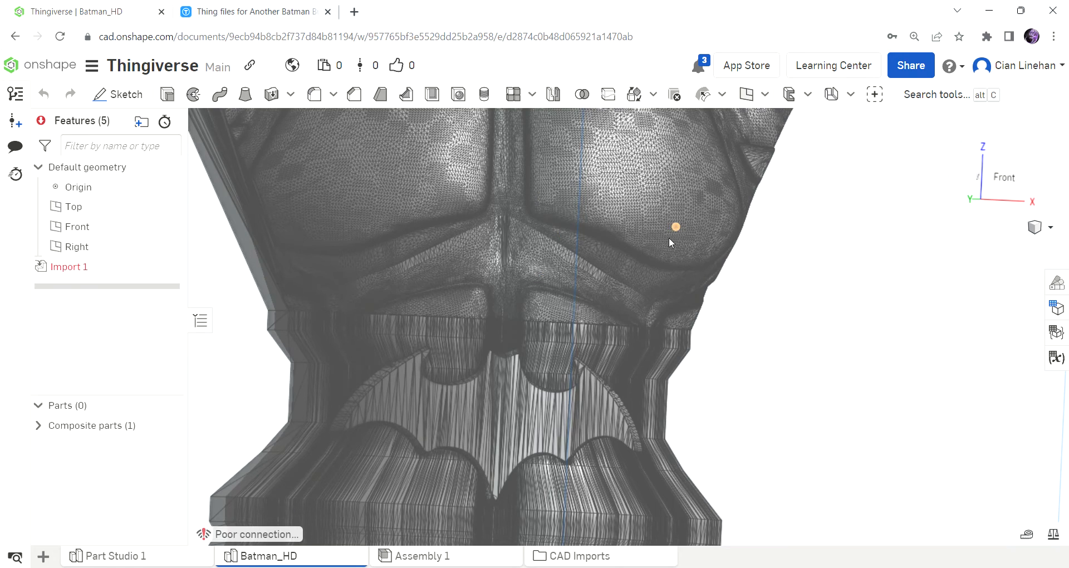
scroll(597, 196, up, 4)
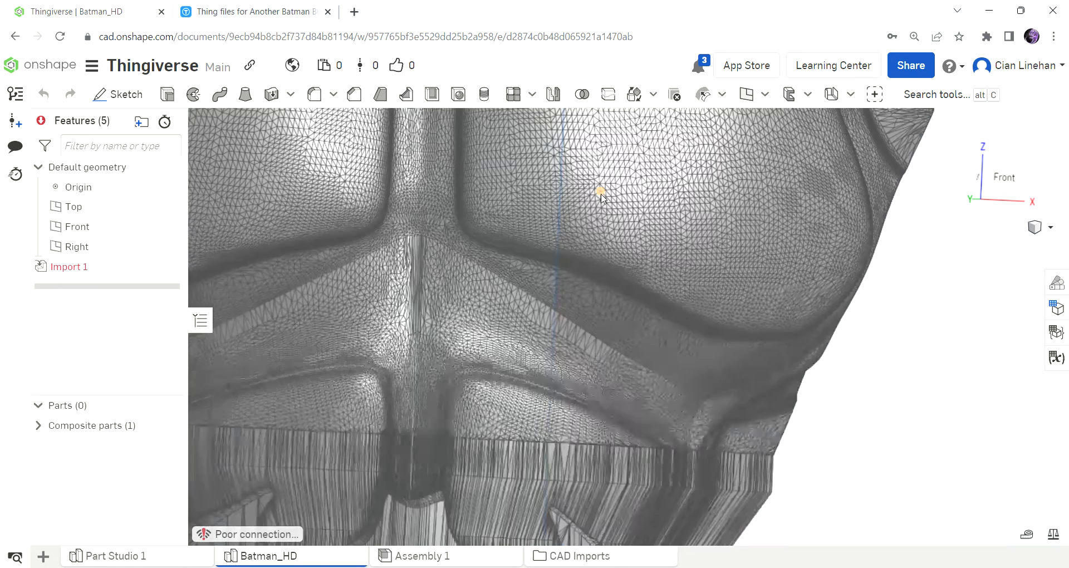
scroll(601, 196, up, 5)
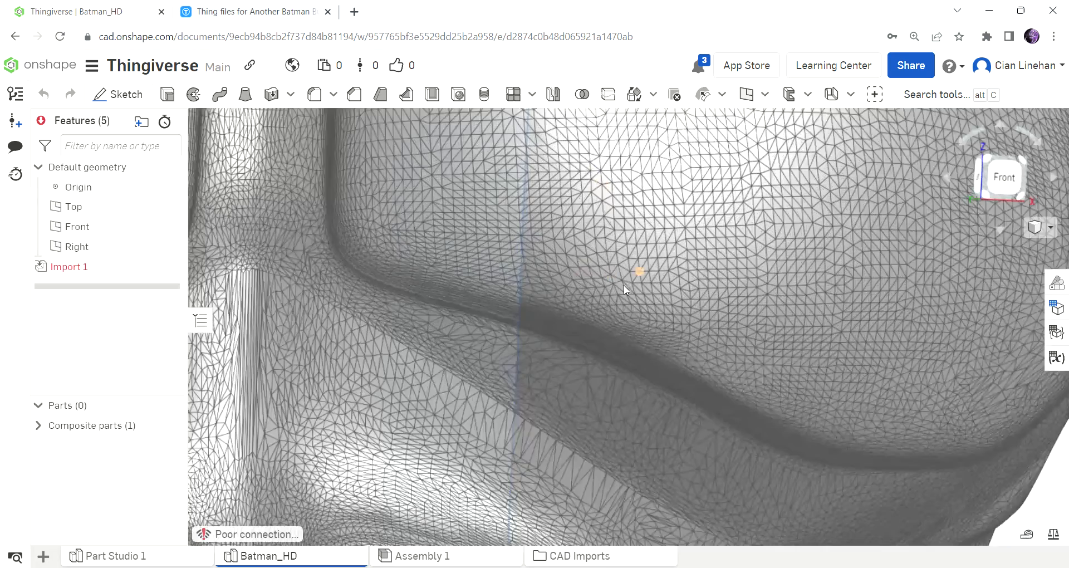
scroll(621, 286, up, 1)
scroll(617, 290, up, 2)
scroll(640, 328, down, 6)
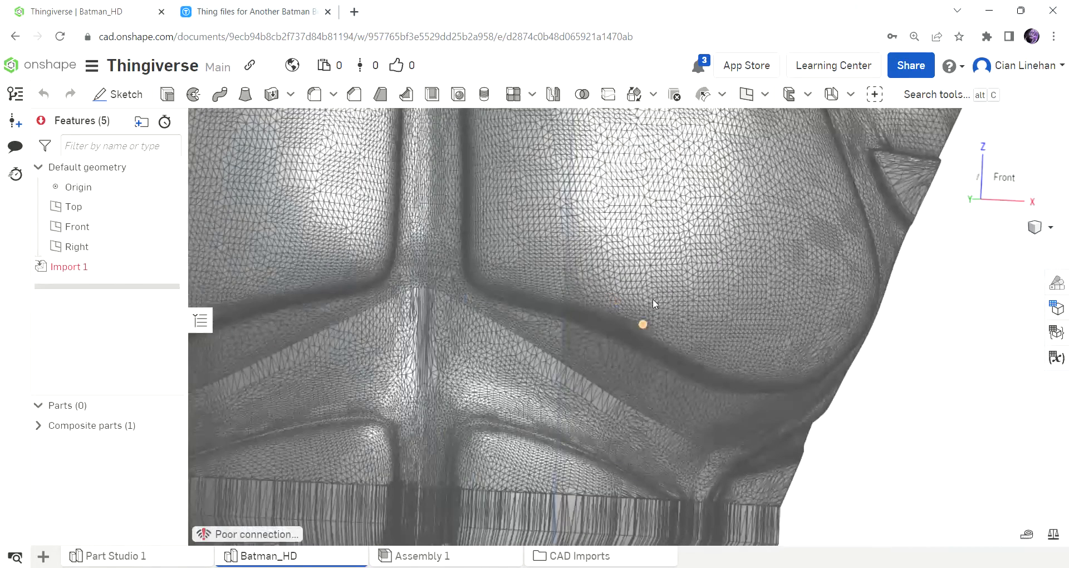
right_drag(705, 368, 707, 290)
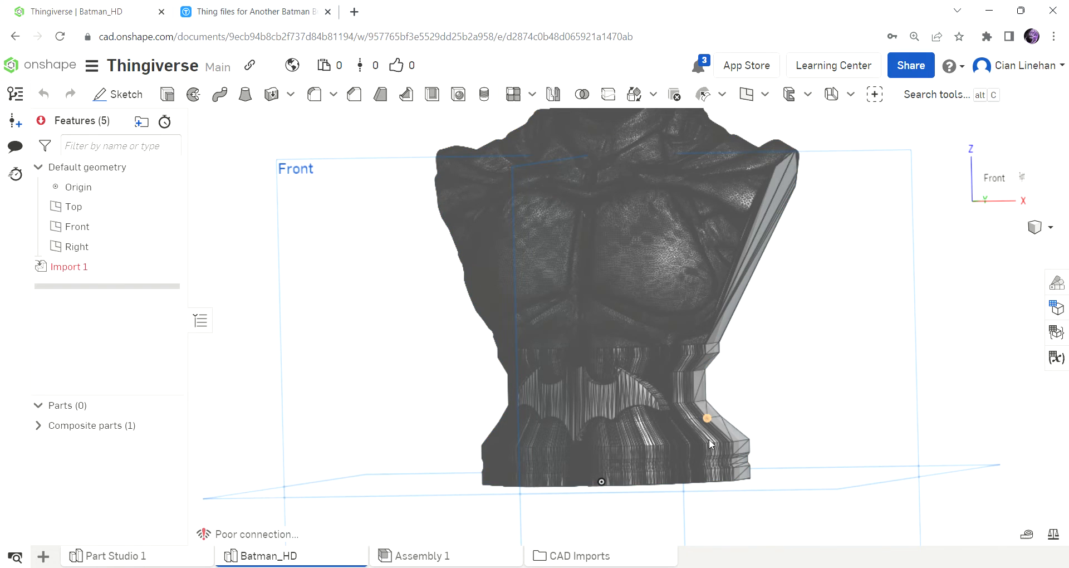
scroll(713, 446, down, 3)
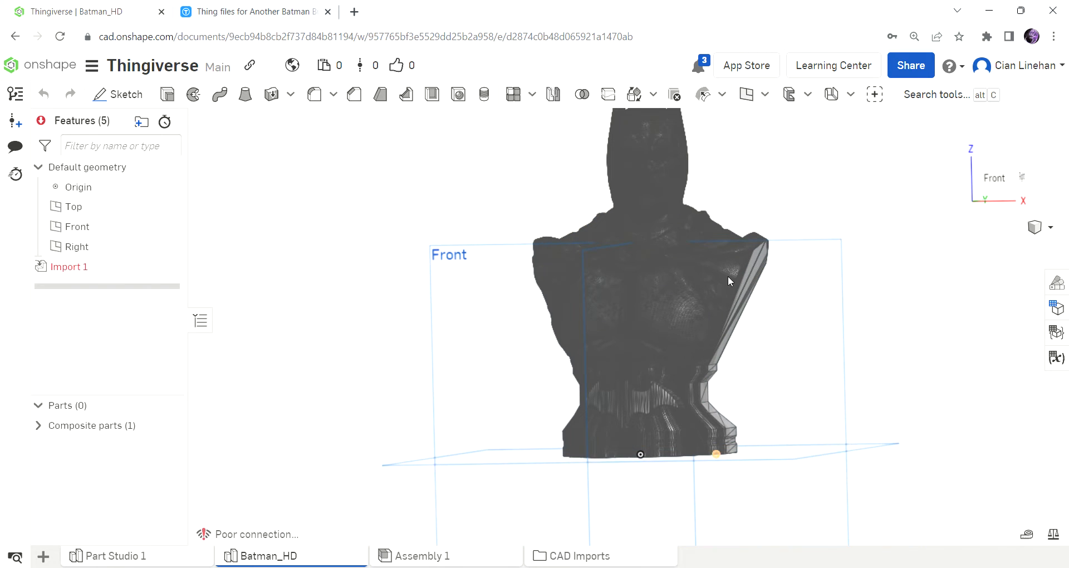
right_drag(718, 238, 748, 256)
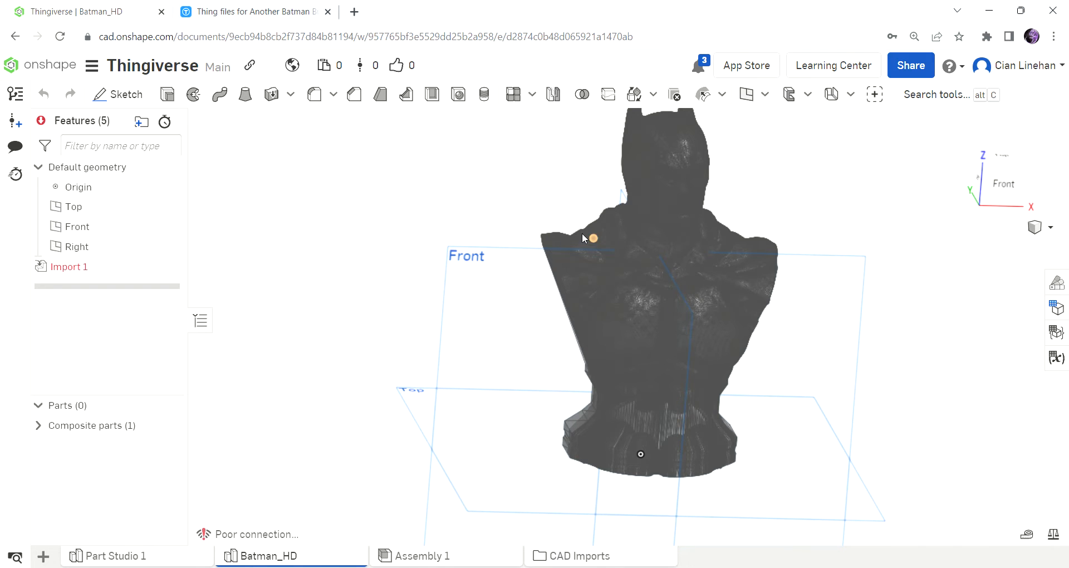
scroll(613, 278, down, 3)
scroll(623, 351, up, 6)
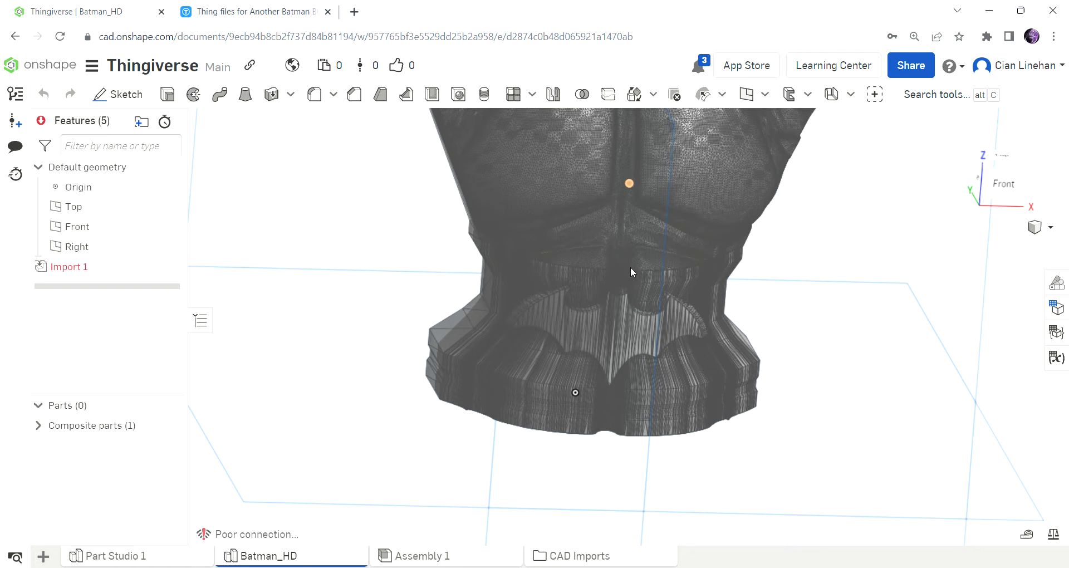
right_drag(687, 355, 682, 383)
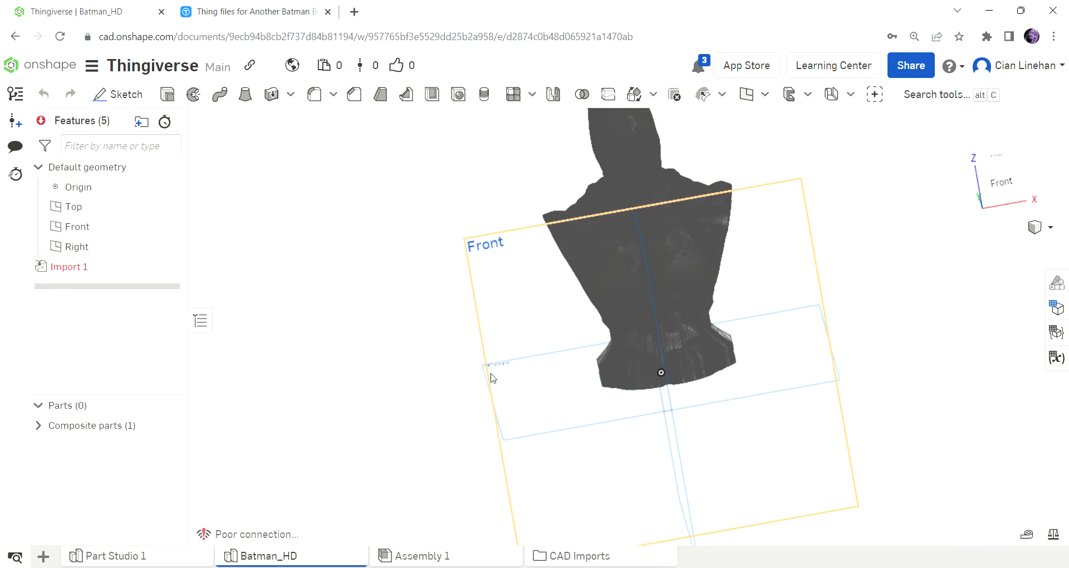
Create a plane through three mesh points on the underside of the bust's base: two on the curved front edge and one at a rear corner.
scroll(637, 370, up, 5)
right_drag(637, 370, 629, 347)
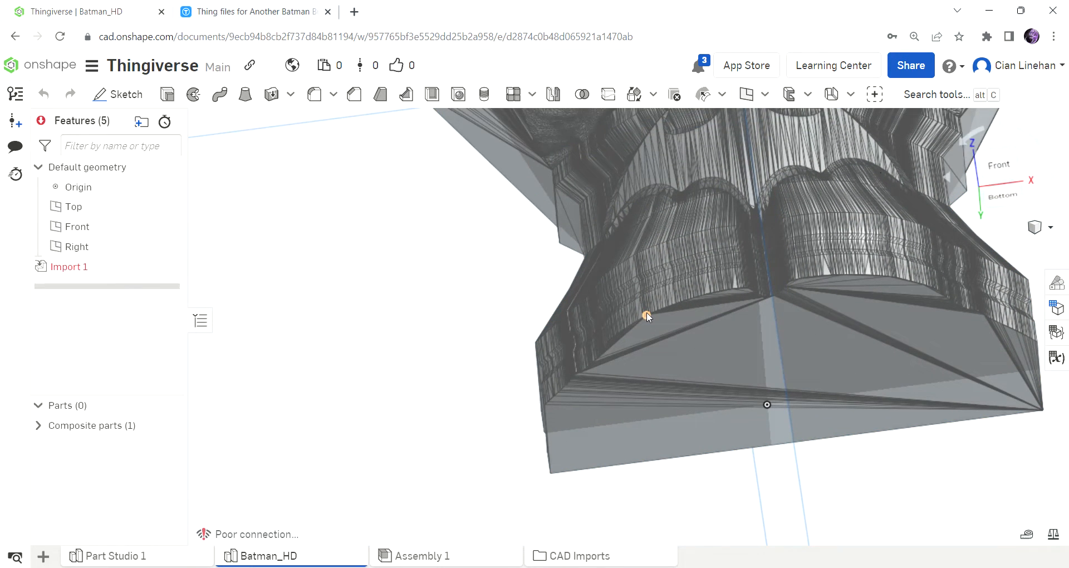
scroll(648, 313, up, 3)
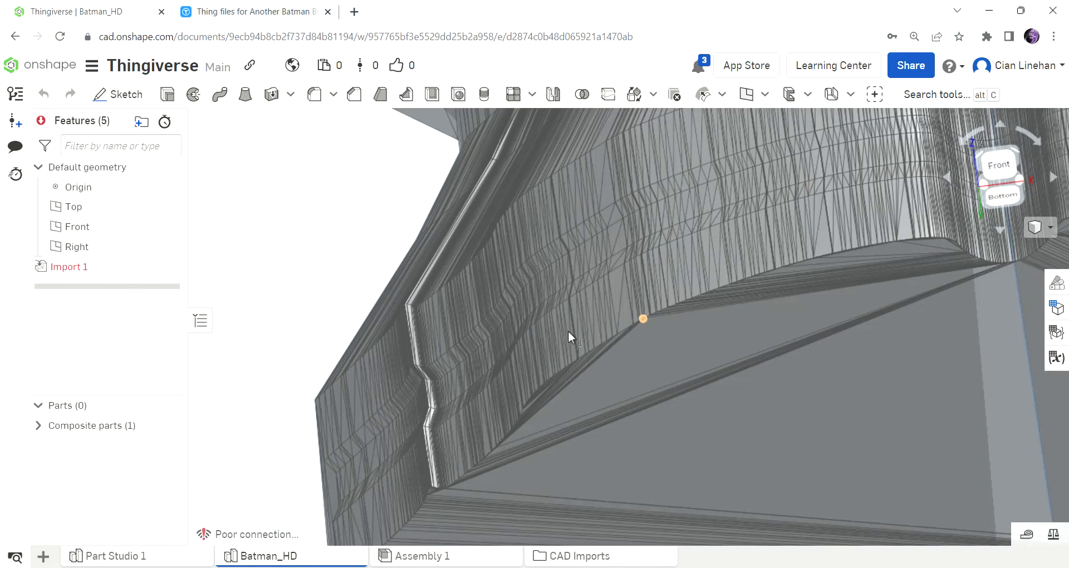
scroll(433, 249, down, 3)
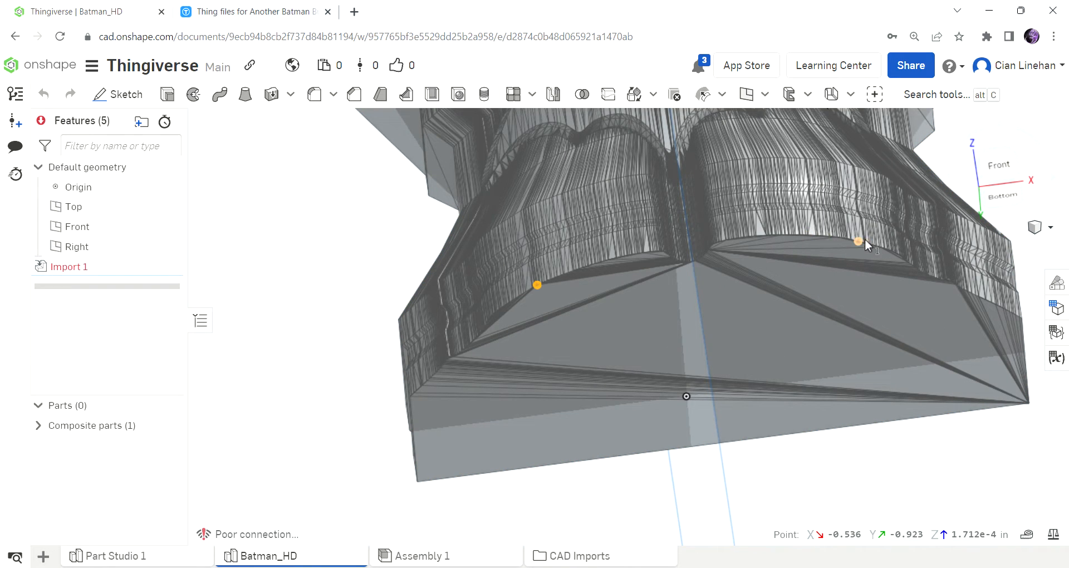
click(862, 254)
right_drag(822, 340, 790, 311)
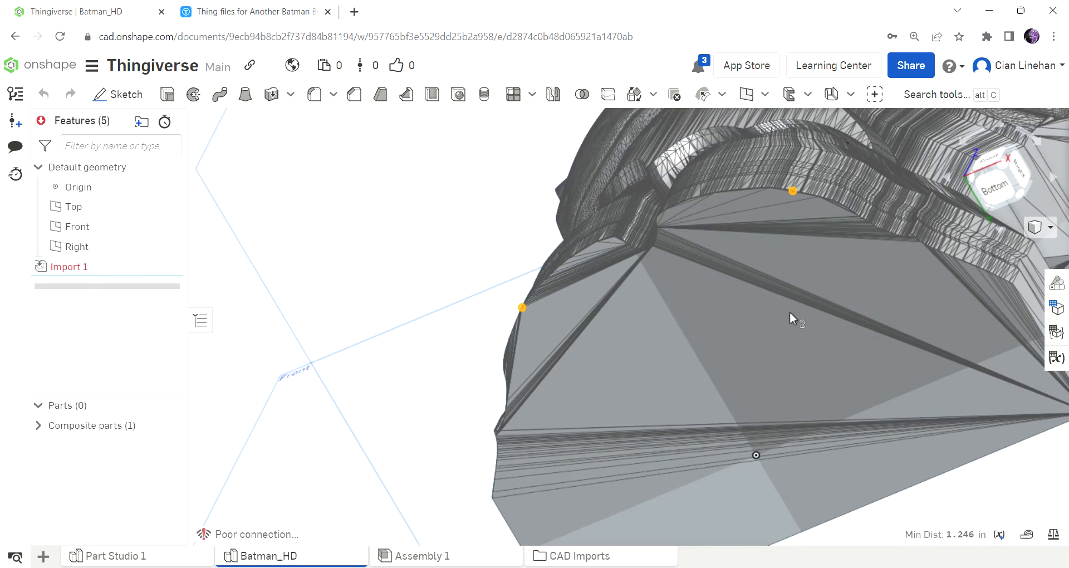
scroll(790, 317, down, 2)
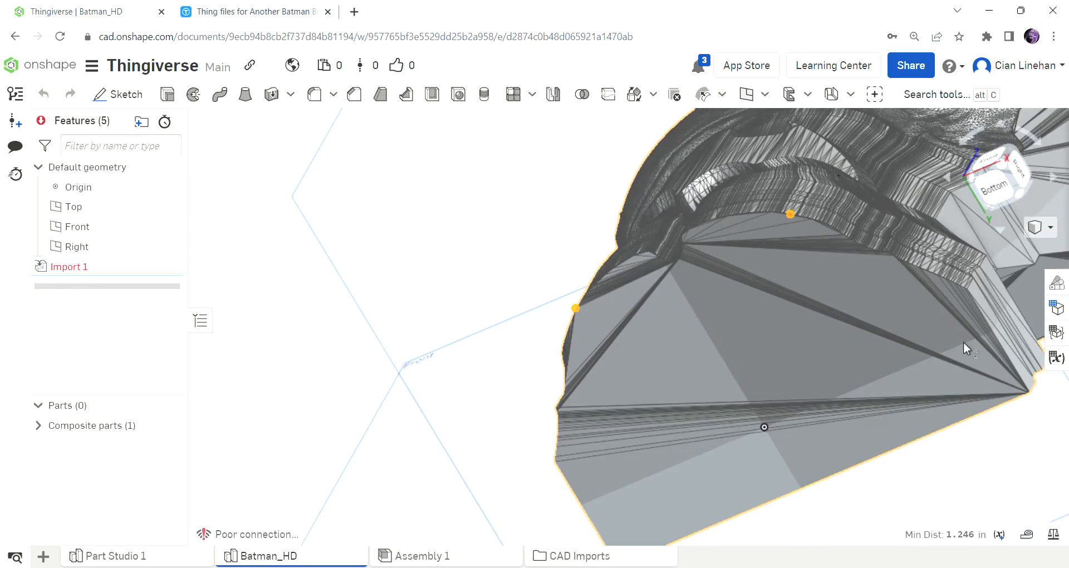
click(1028, 394)
right_drag(493, 318, 524, 312)
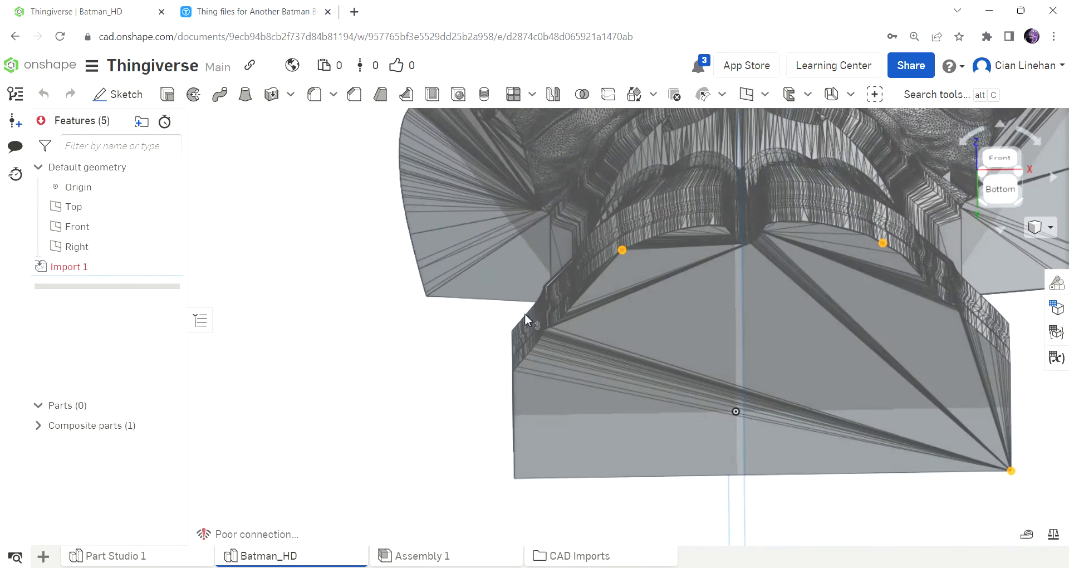
click(758, 103)
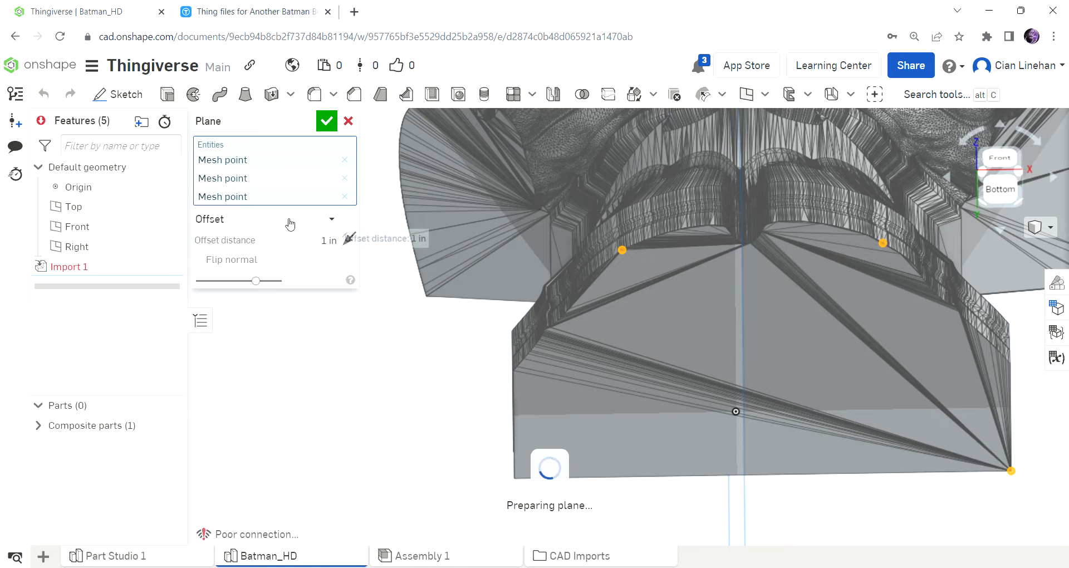
click(328, 121)
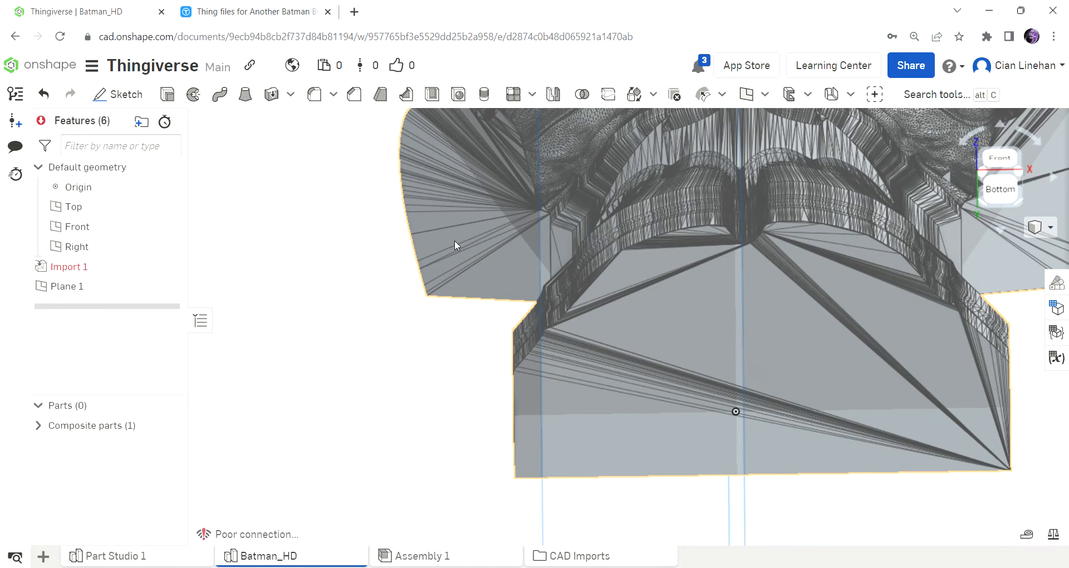
Start a sketch on the three-point plane under the base, hiding the default Top, Front and Right planes.
mouse_move(709, 307)
right_down()
mouse_move(712, 316)
mouse_move(712, 288)
right_up()
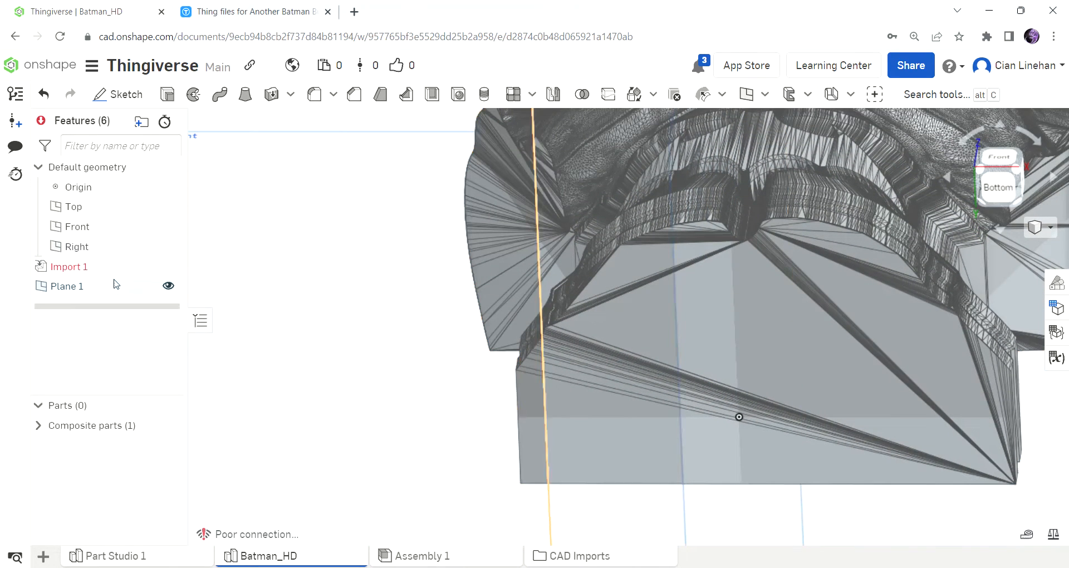
click(127, 96)
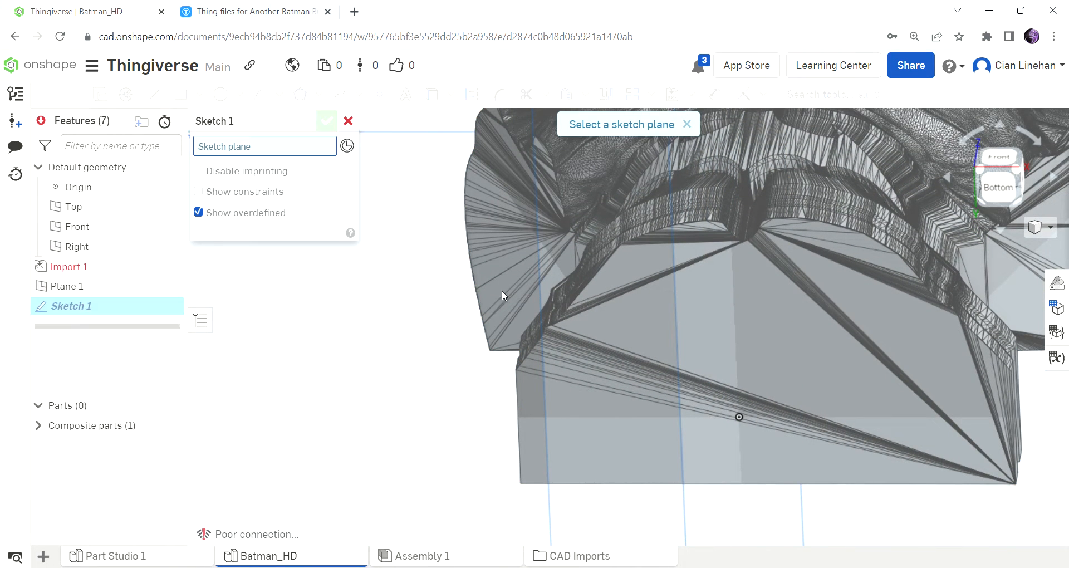
scroll(502, 286, down, 3)
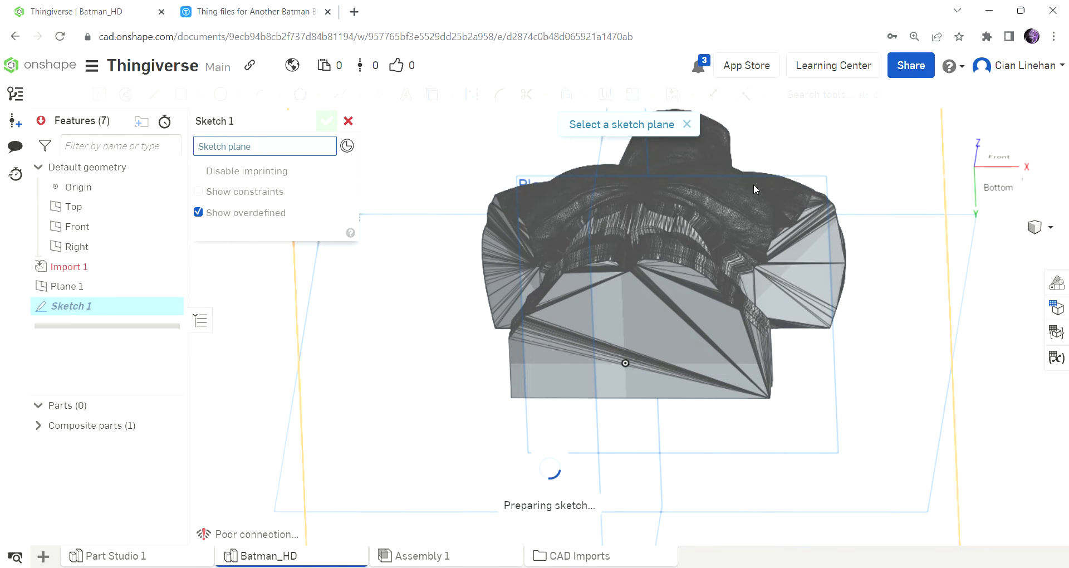
mouse_move(738, 269)
right_down()
mouse_move(767, 306)
mouse_move(756, 270)
right_up()
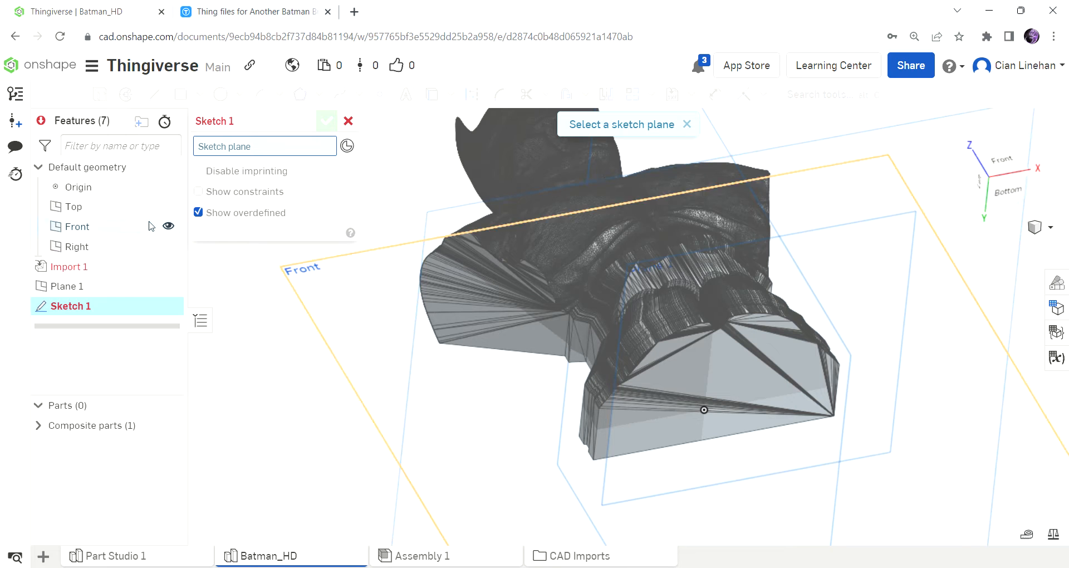
click(169, 225)
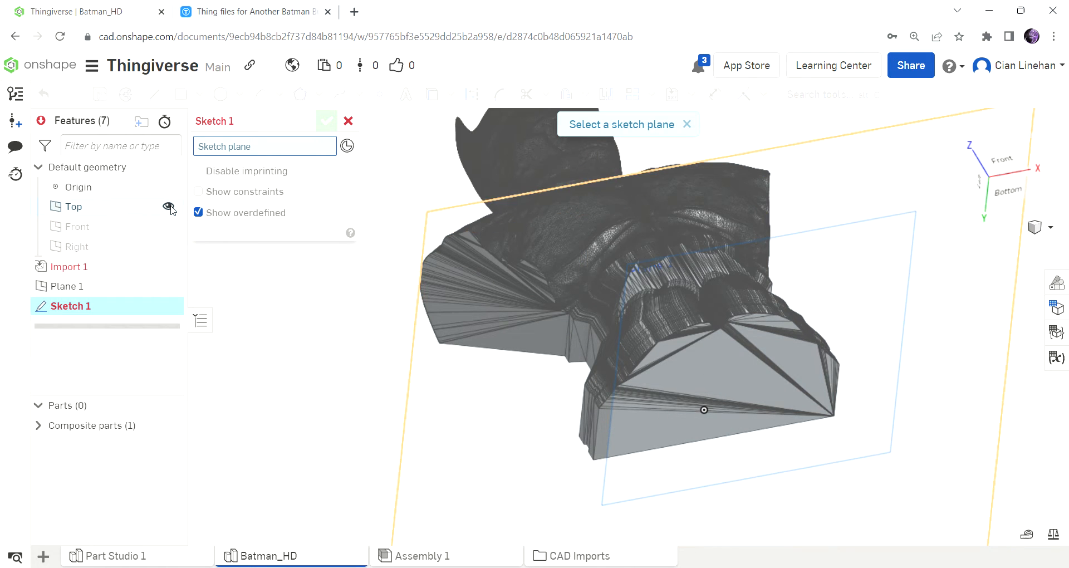
click(168, 206)
click(820, 292)
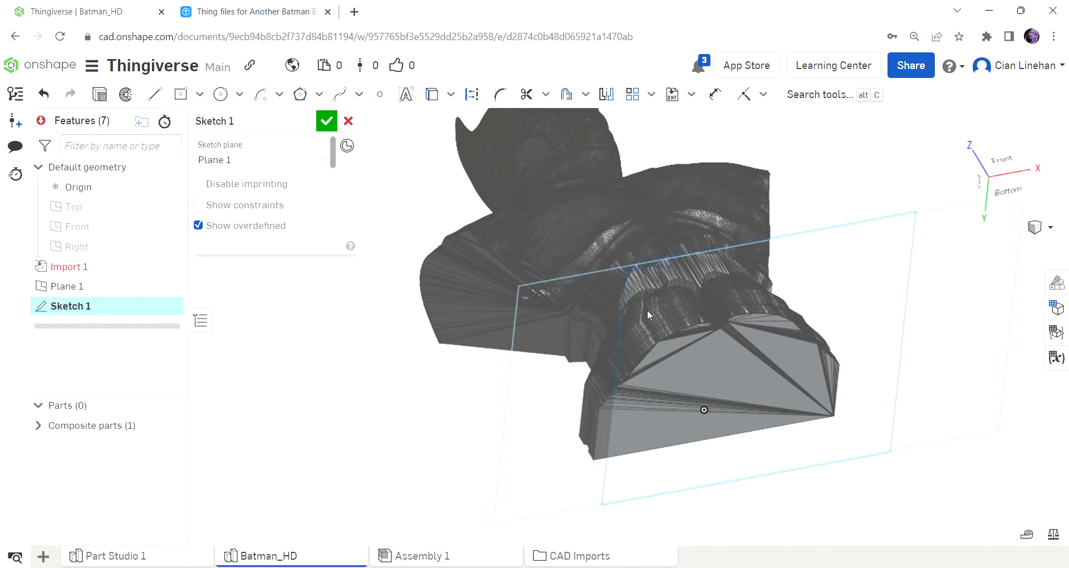
Examine the underside of the bust's base, viewed square to the sketch plane.
right_drag(575, 276, 603, 293)
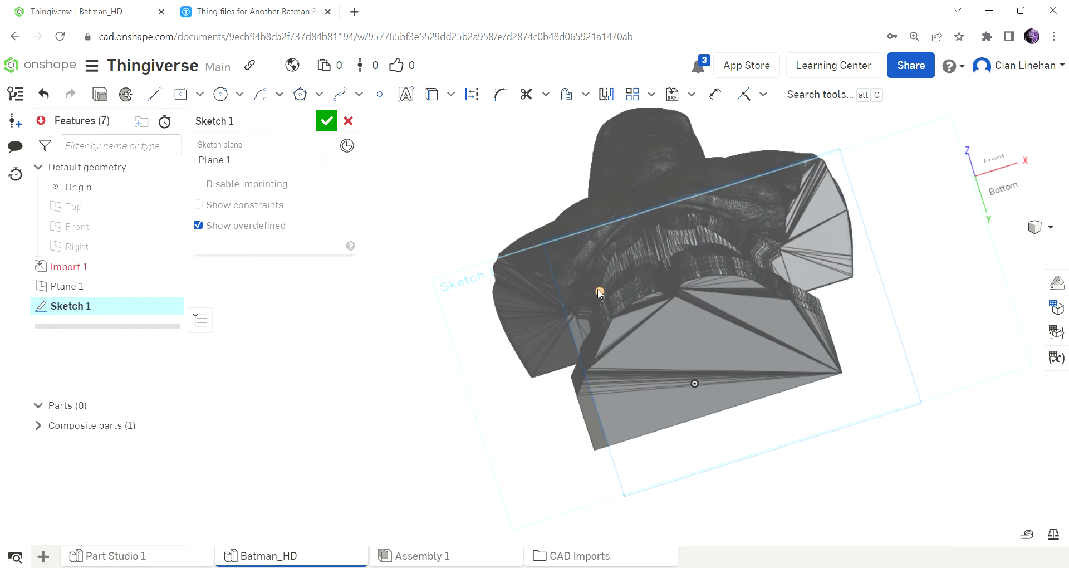
click(997, 207)
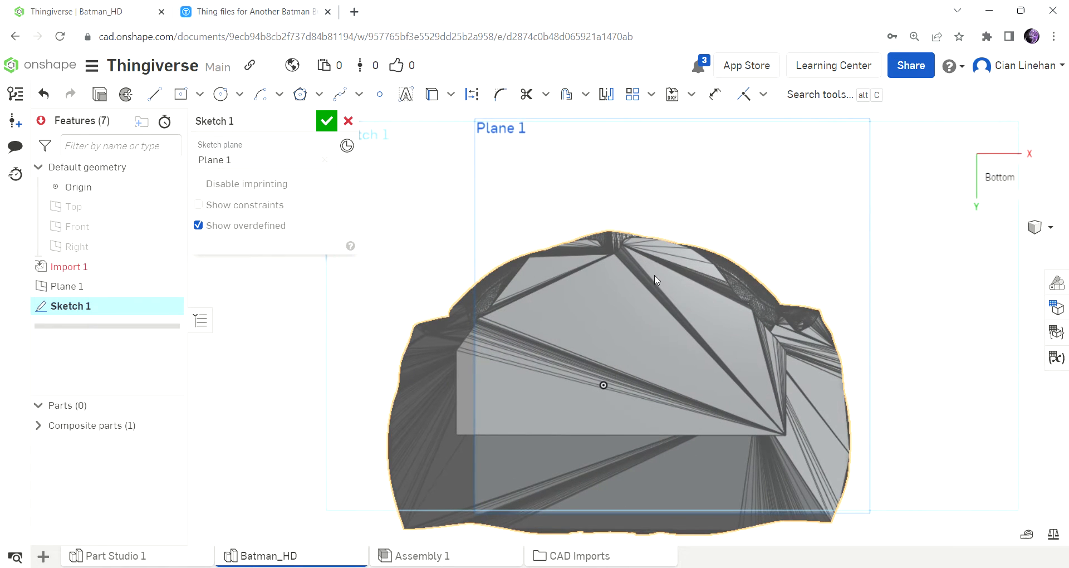
scroll(691, 433, up, 2)
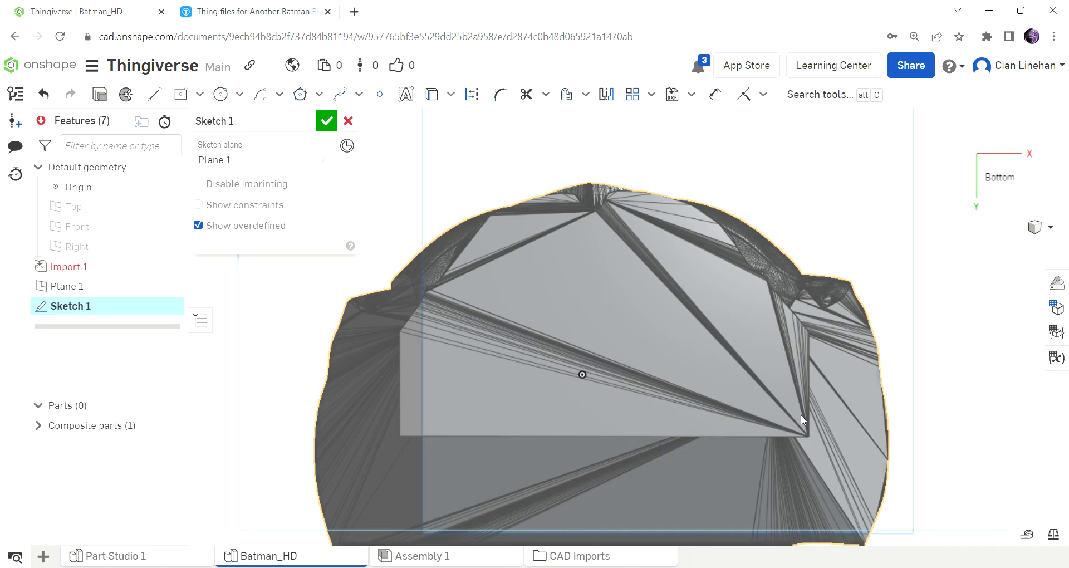
right_drag(801, 420, 743, 339)
click(999, 195)
right_drag(955, 323, 947, 127)
click(997, 173)
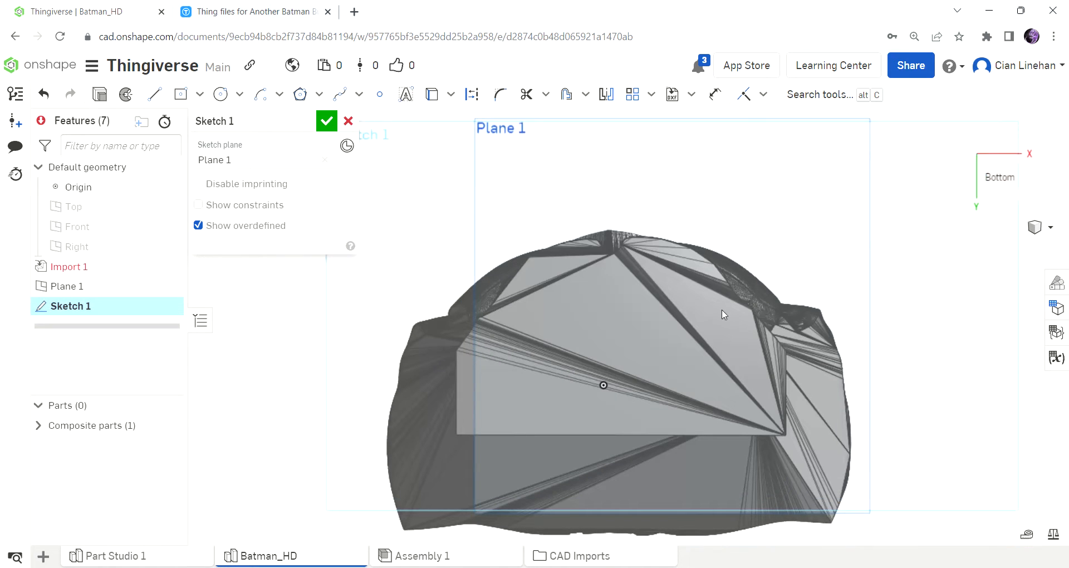
click(603, 385)
scroll(642, 308, up, 2)
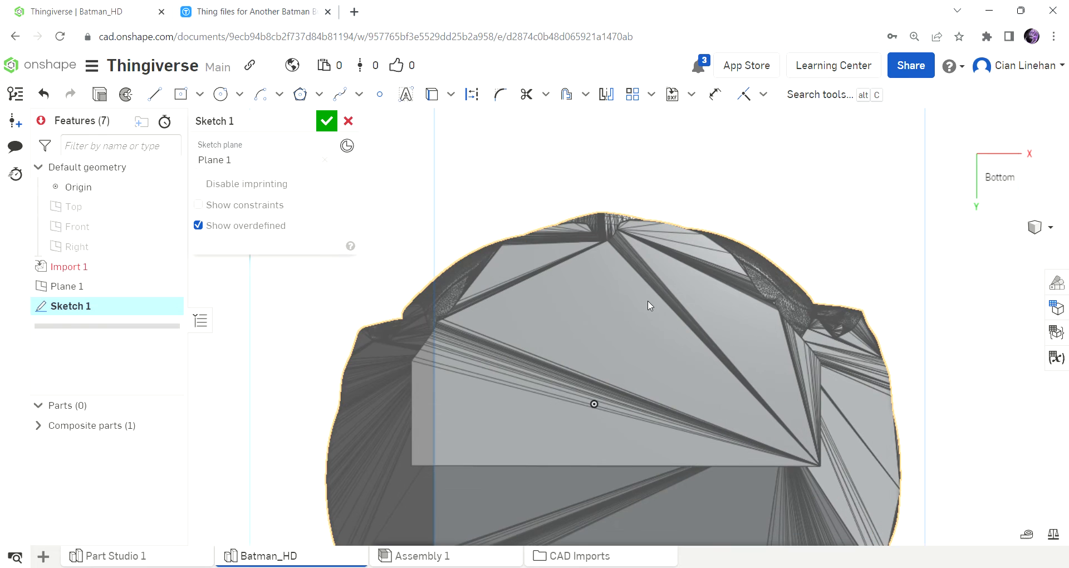
right_drag(671, 284, 672, 266)
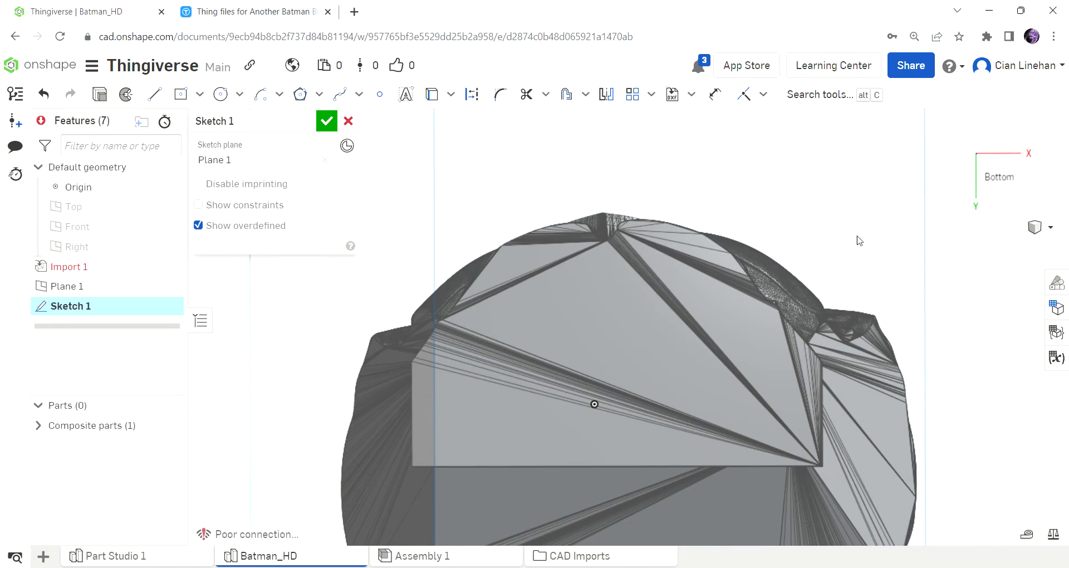
click(979, 182)
scroll(619, 417, up, 3)
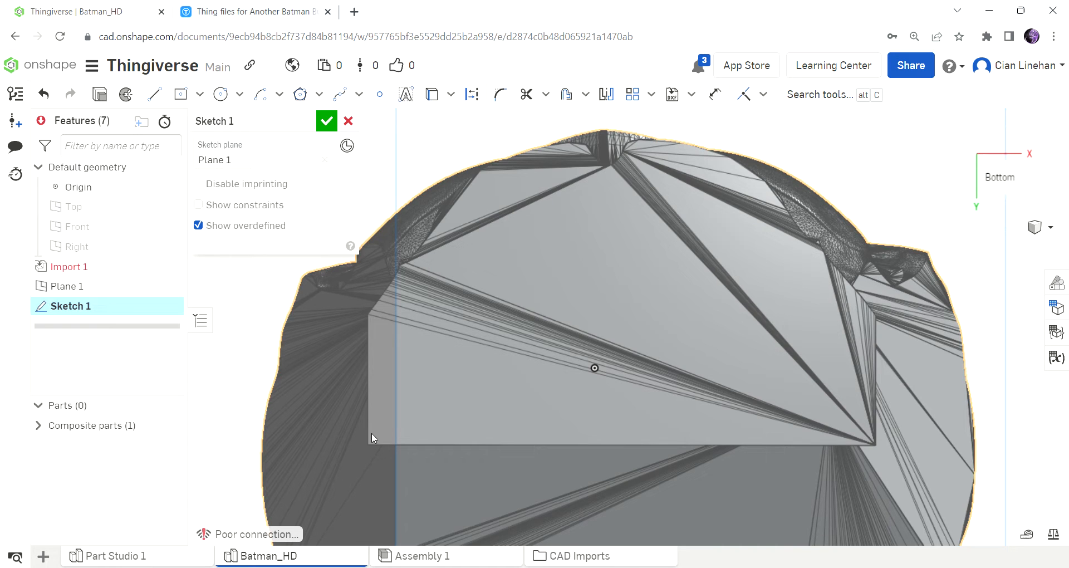
Project one rear corner of the base and a mesh point near the side of its curved front edge into the sketch.
click(433, 96)
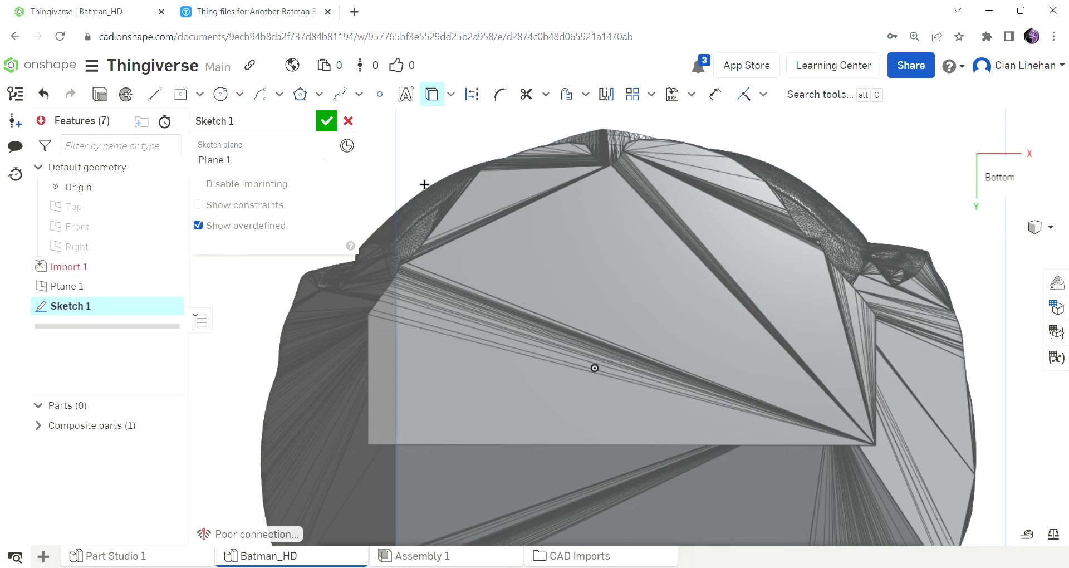
click(368, 445)
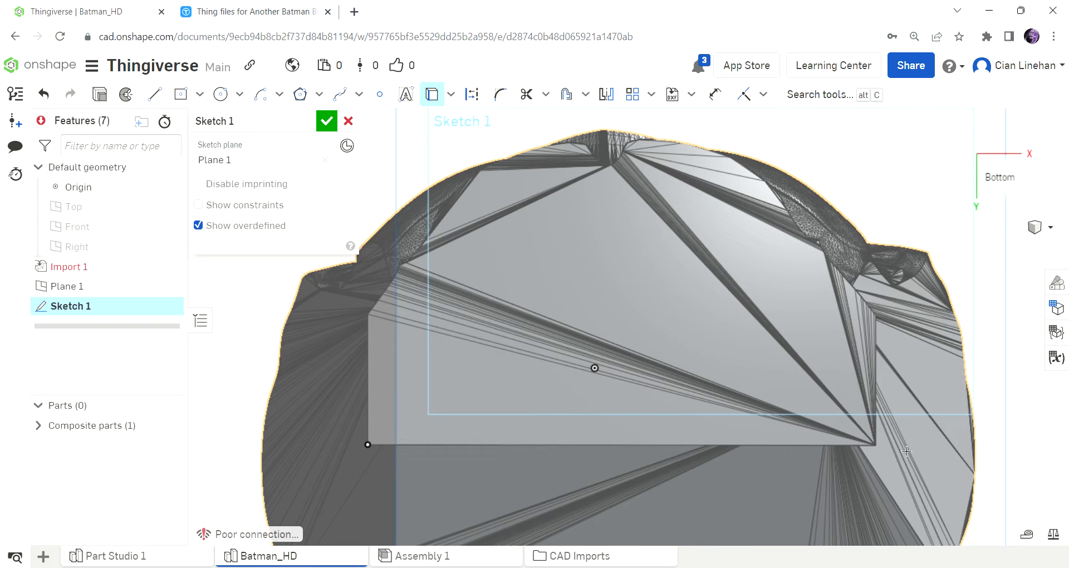
click(845, 383)
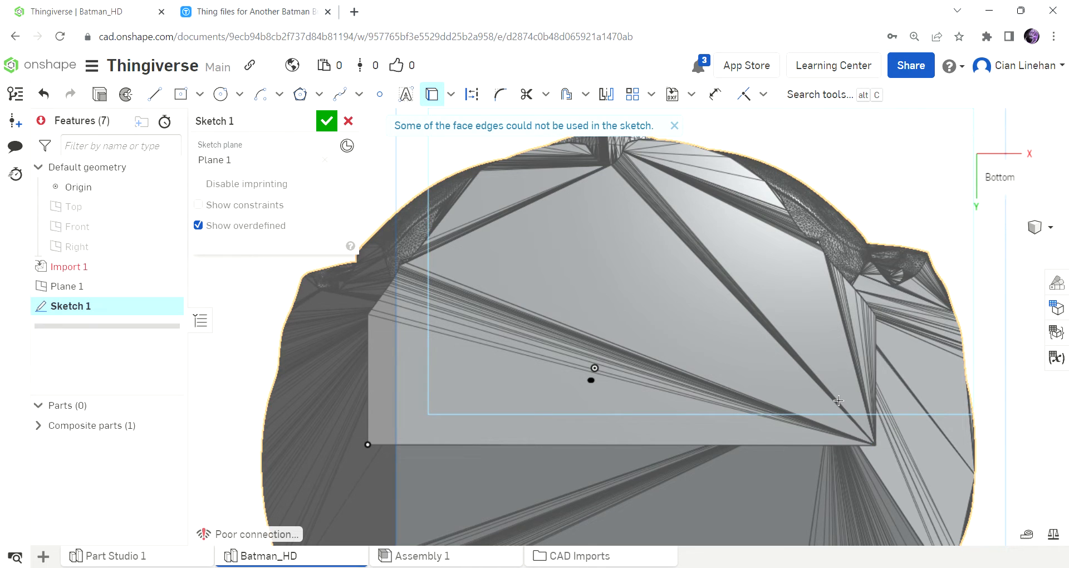
right_drag(881, 452, 796, 405)
key(n)
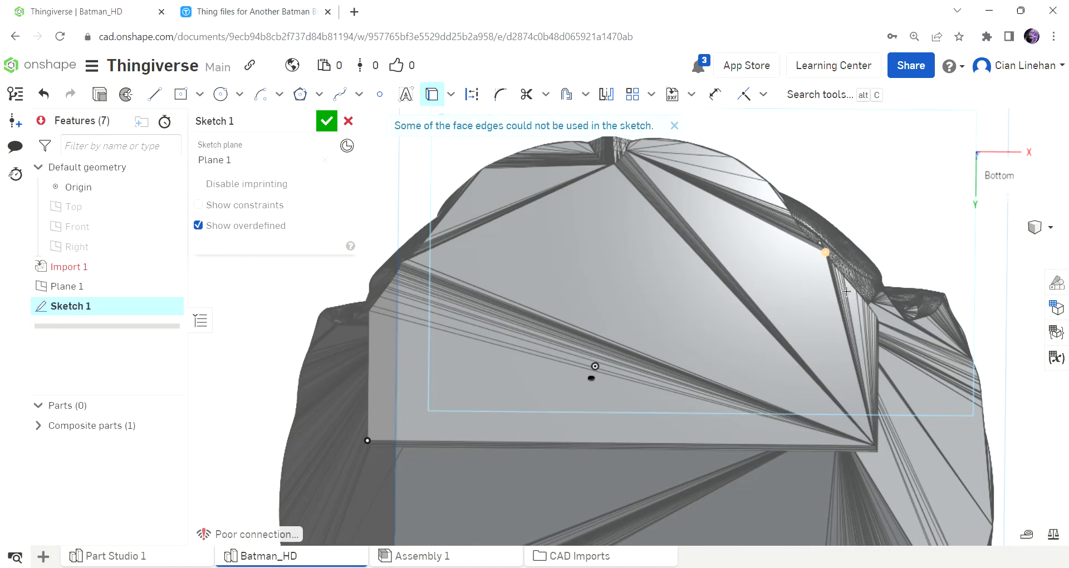
mouse_move(853, 295)
right_down()
mouse_move(793, 279)
mouse_move(860, 295)
mouse_move(877, 329)
mouse_move(848, 306)
right_up()
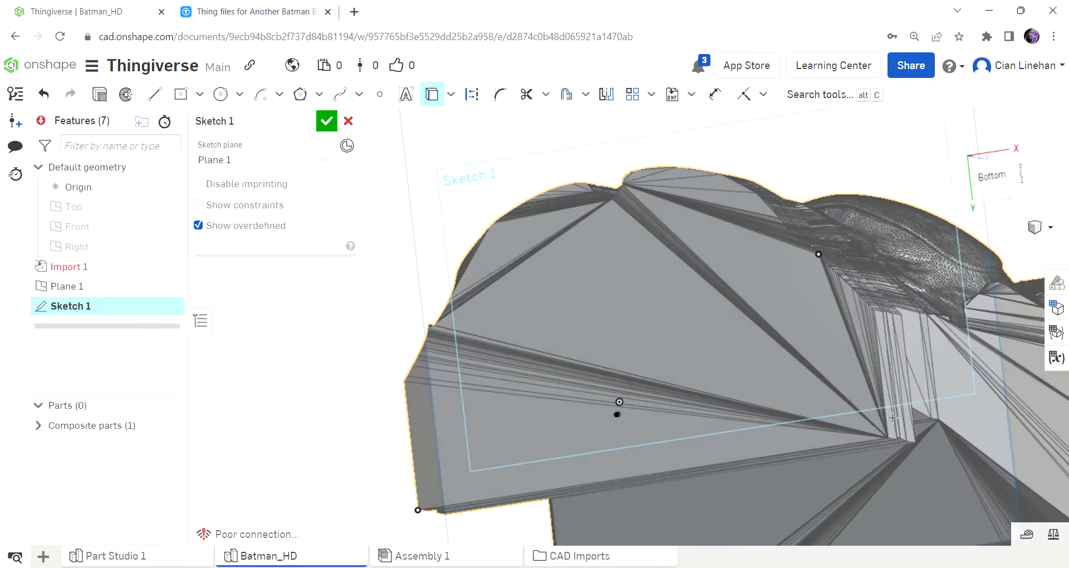
Project the other rear corner of the base into the sketch and view the sketch plane square on.
scroll(894, 453, up, 5)
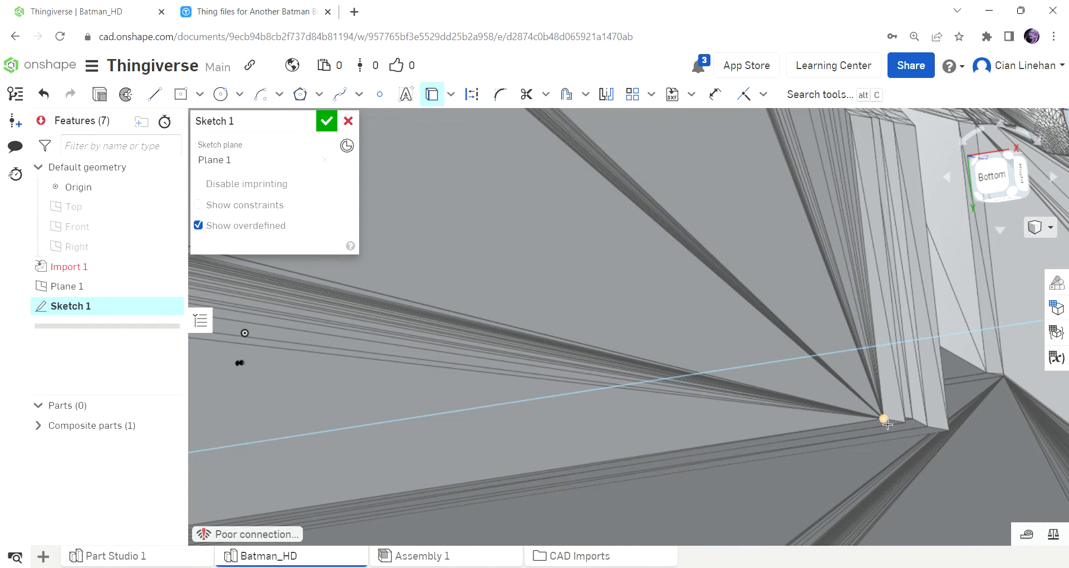
click(884, 419)
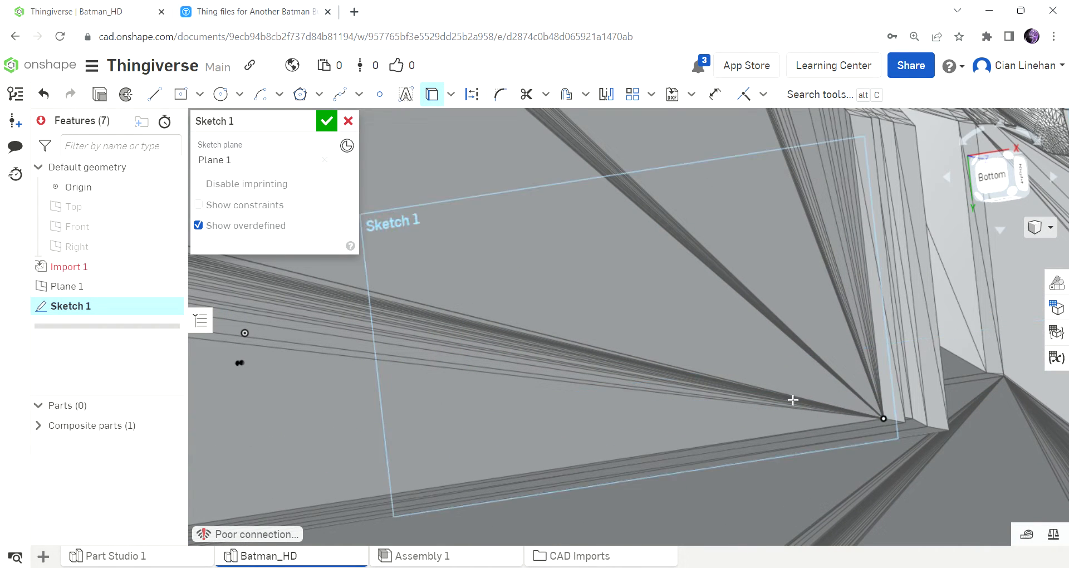
scroll(796, 400, down, 1)
scroll(799, 401, down, 2)
key(n)
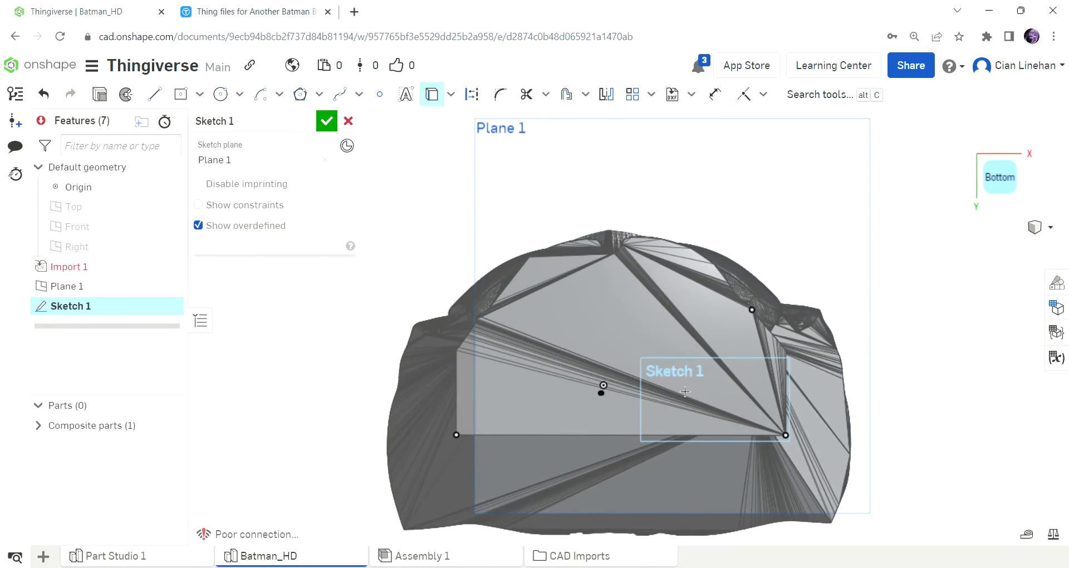
Draw a line along the base's rear edge between the two projected corner points.
click(156, 96)
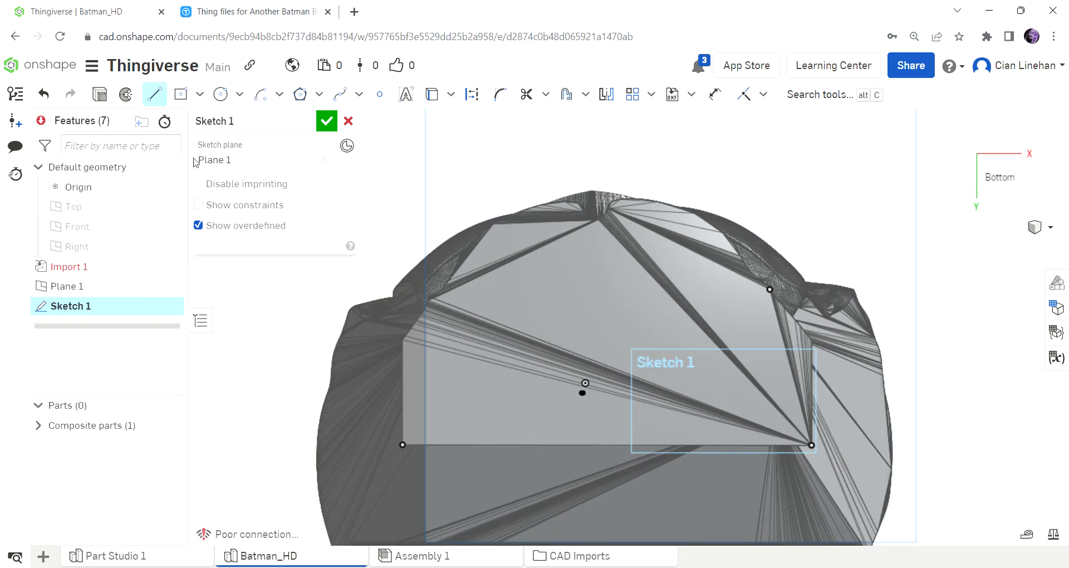
click(403, 445)
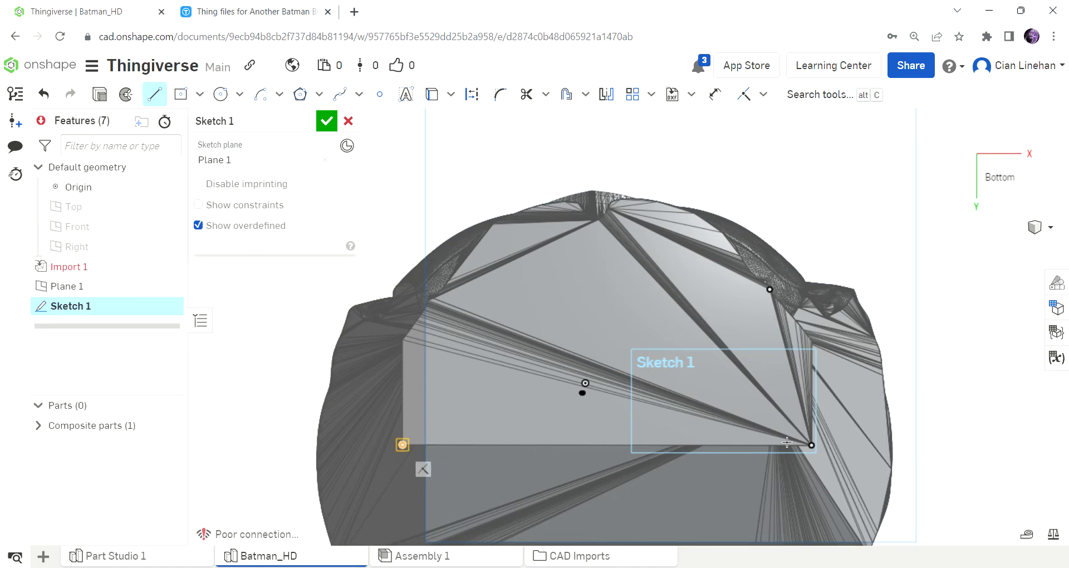
click(811, 445)
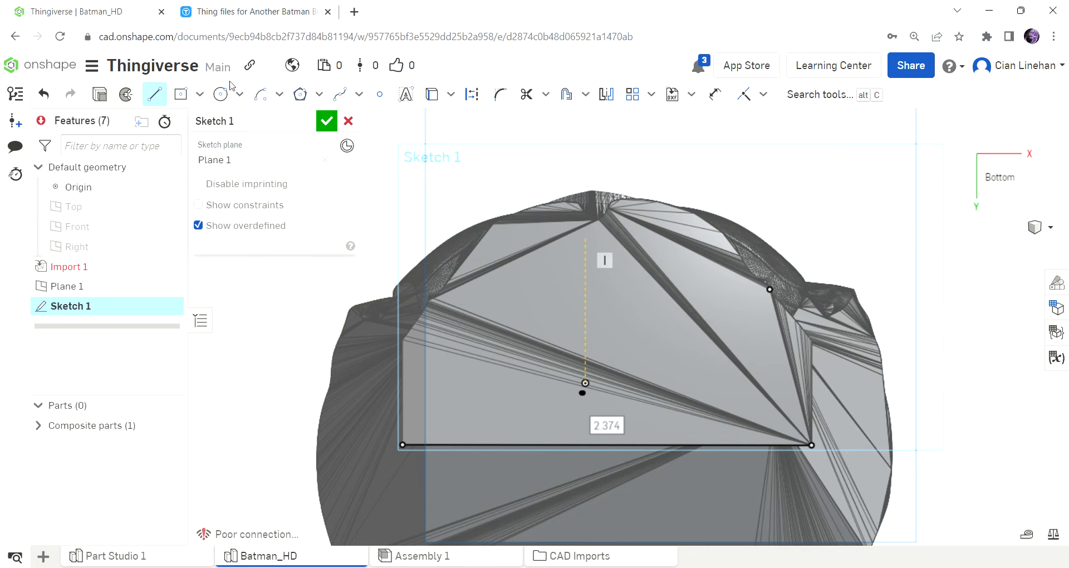
key(Escape)
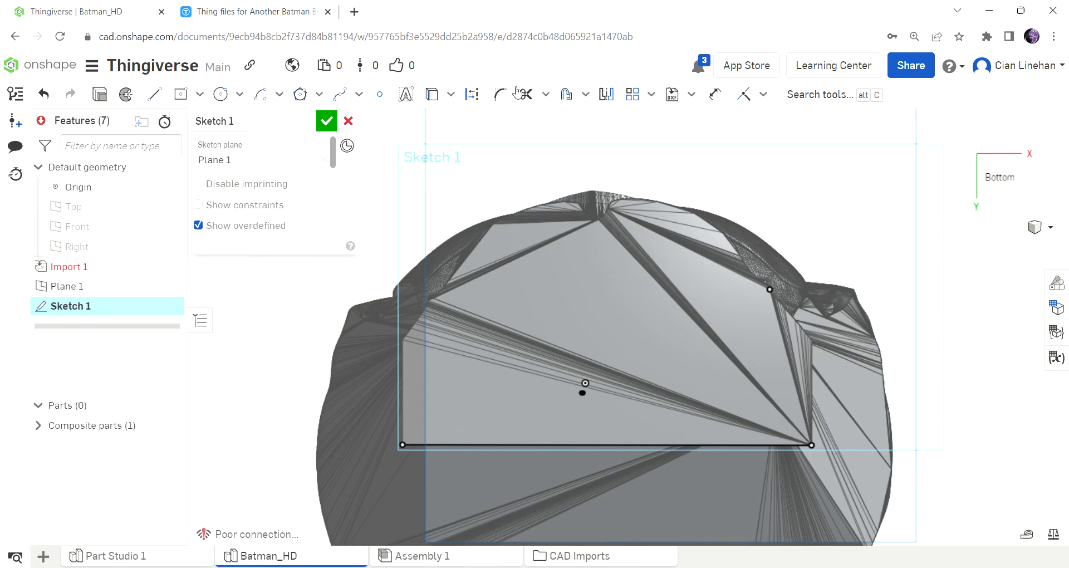
Project a mesh point on the base's curved front edge, just beside the central notch, into the sketch.
click(433, 95)
right_drag(585, 195, 586, 229)
scroll(605, 220, up, 6)
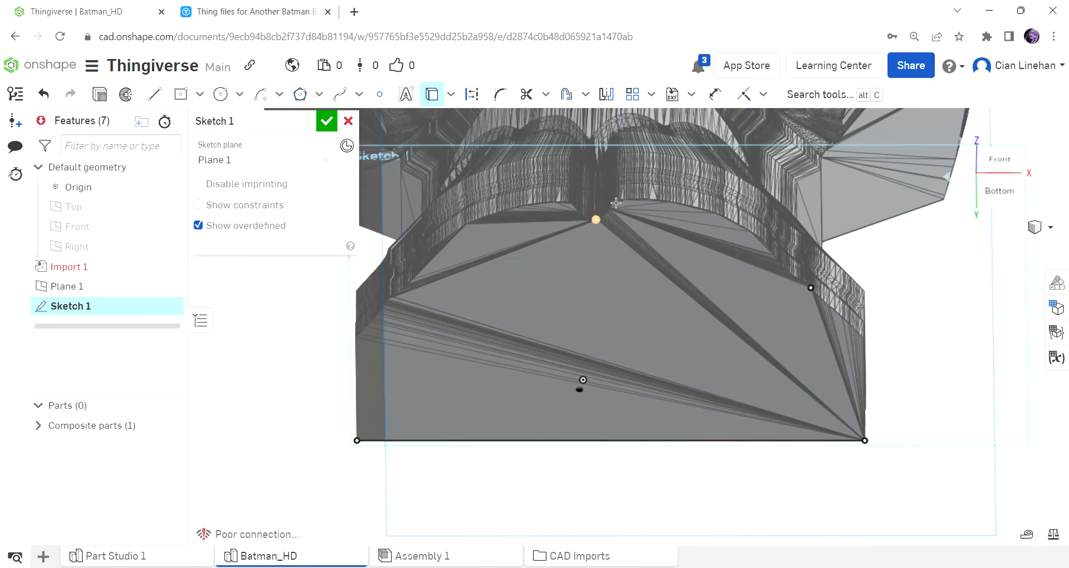
scroll(615, 189, down, 8)
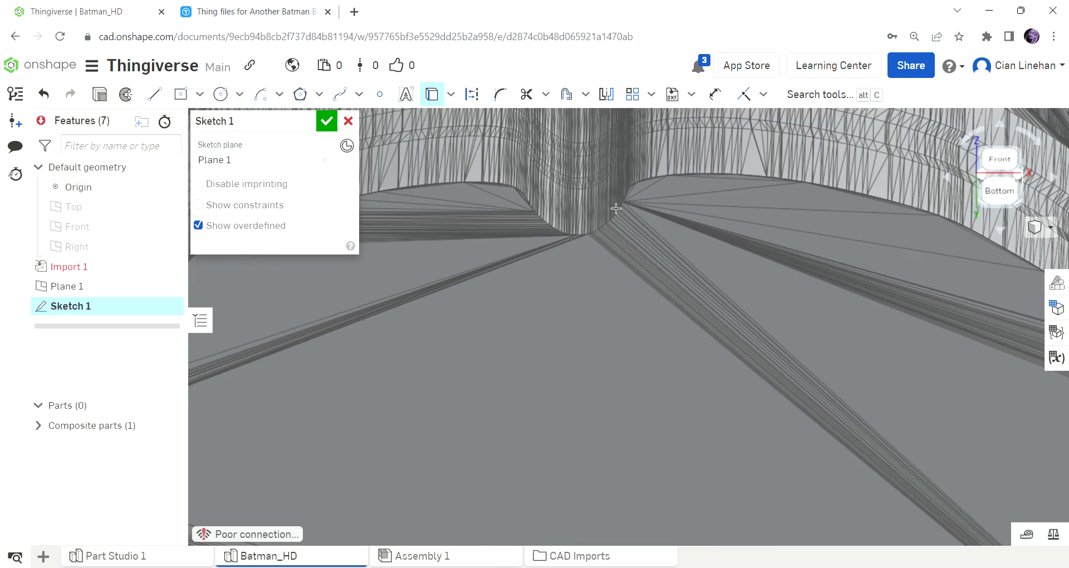
scroll(615, 184, down, 2)
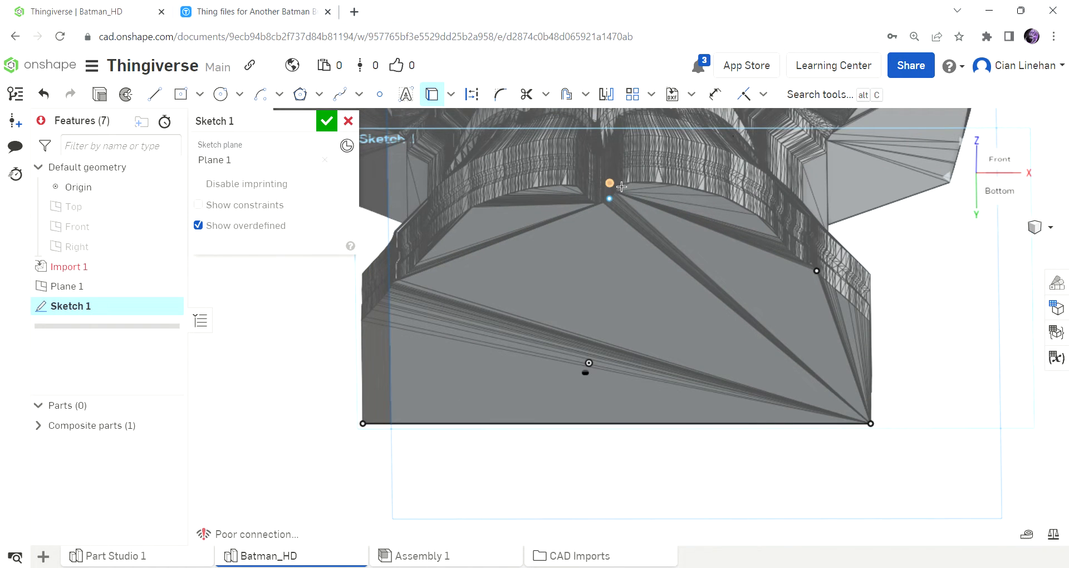
scroll(622, 187, up, 5)
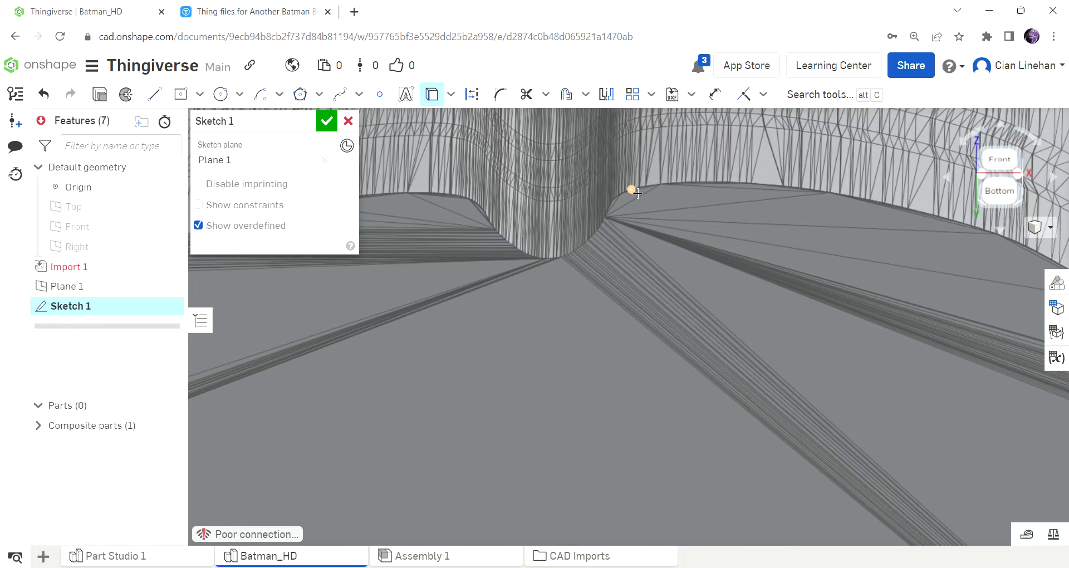
scroll(638, 193, up, 1)
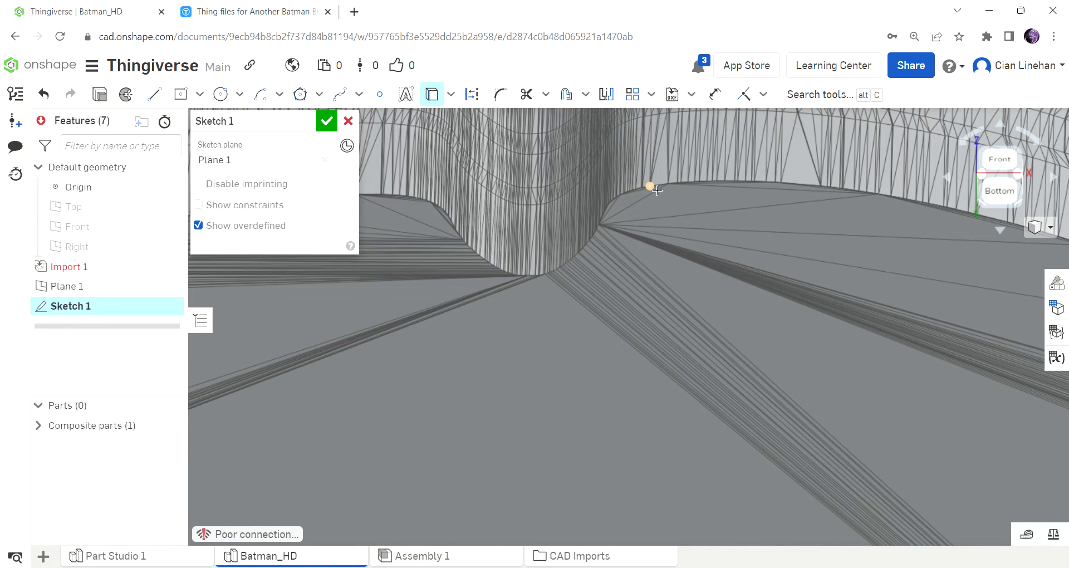
scroll(716, 198, down, 3)
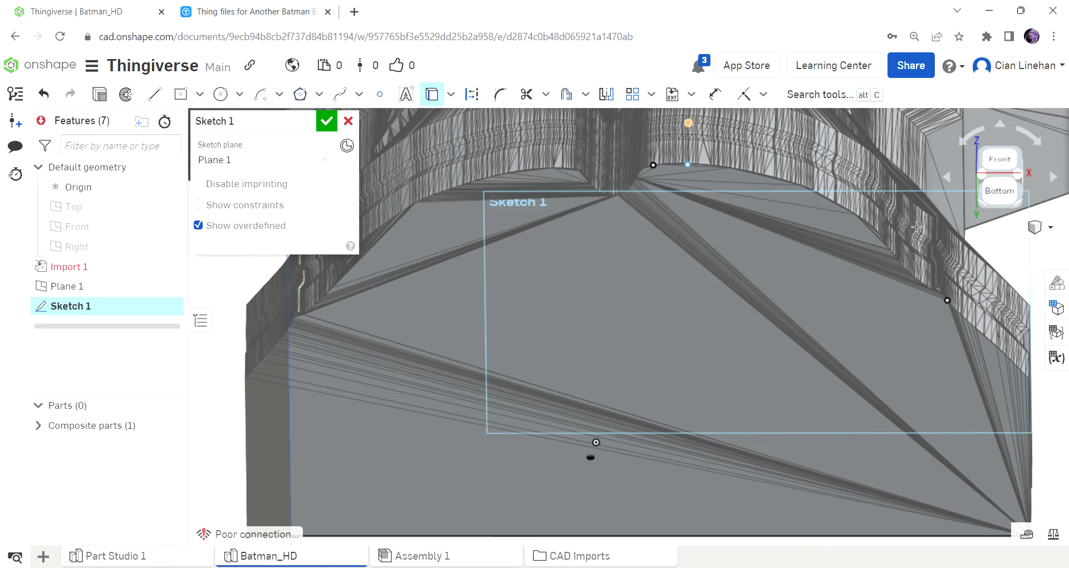
key(n)
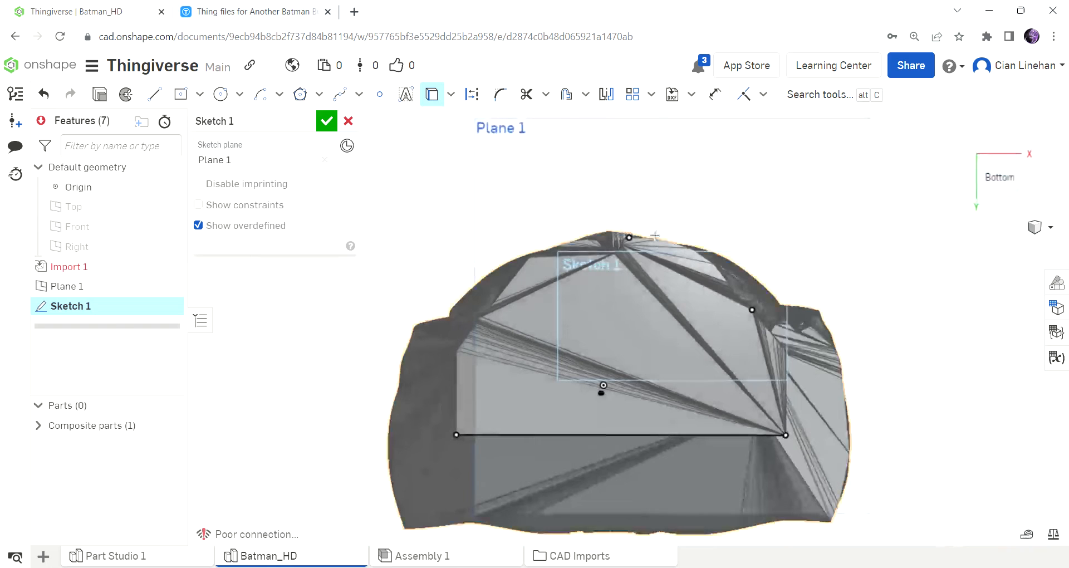
Draw a vertical line from the projected point beside the front notch to the rear edge line.
key(l)
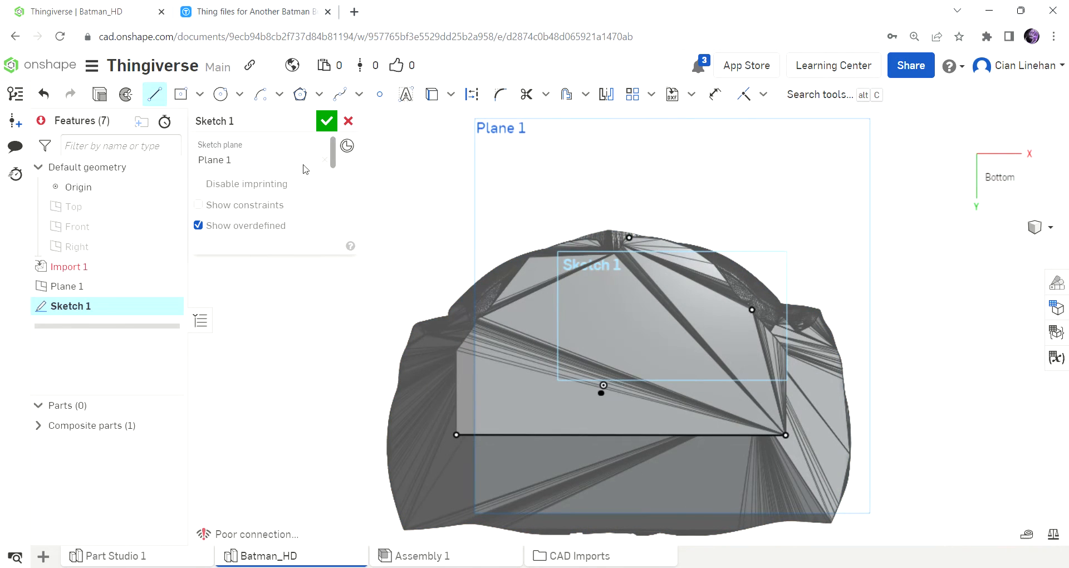
click(629, 239)
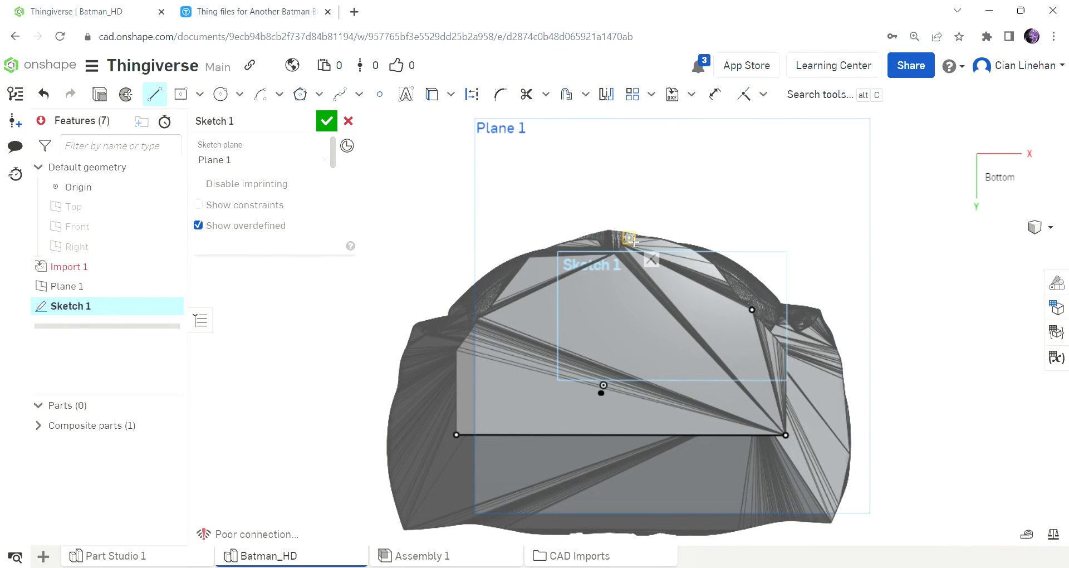
click(631, 436)
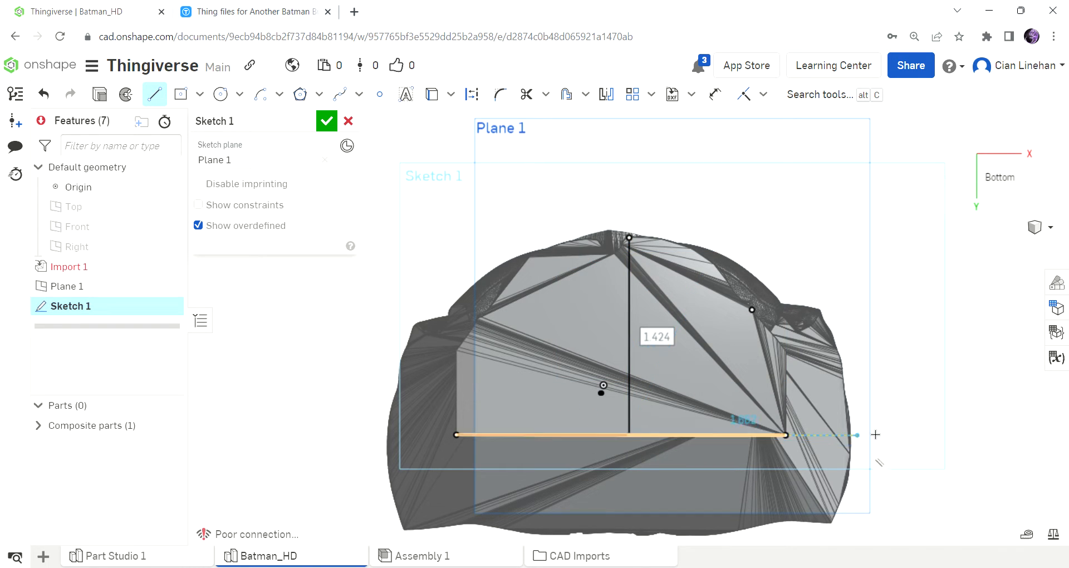
Place a sketch point on the vertical line and constrain it to that line's midpoint.
key(Escape)
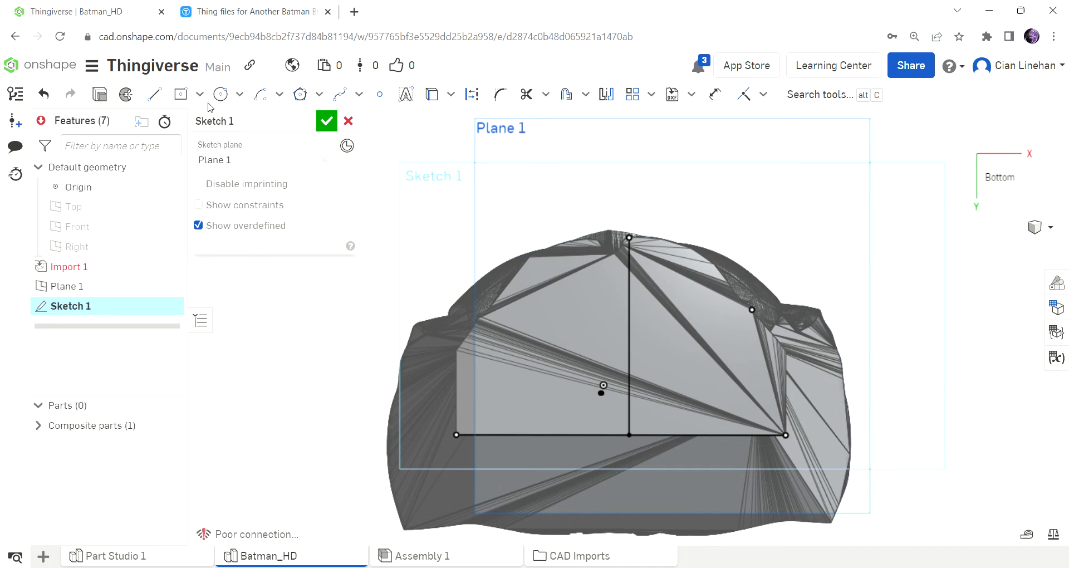
click(380, 94)
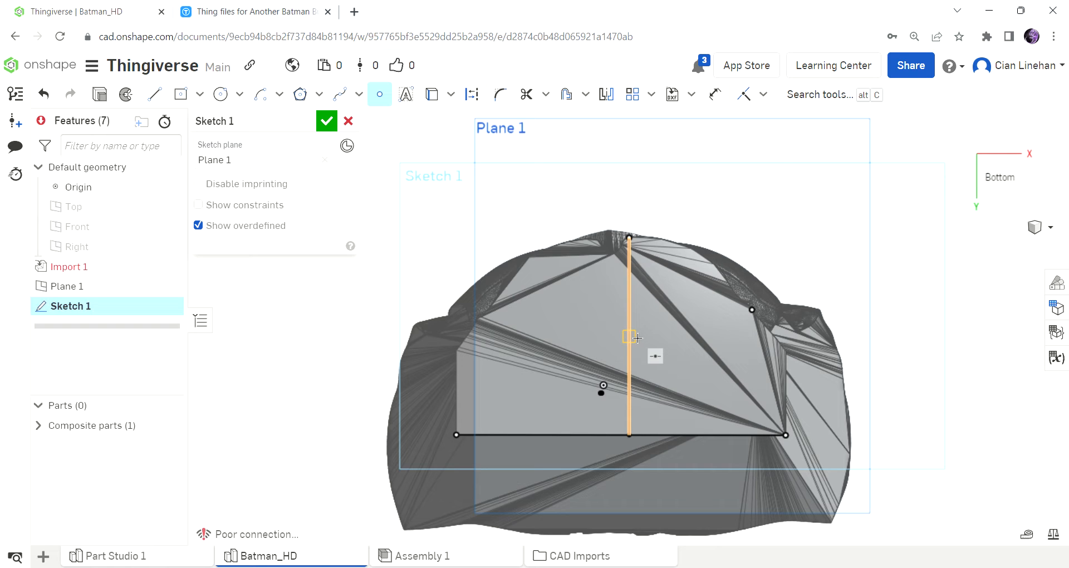
click(629, 301)
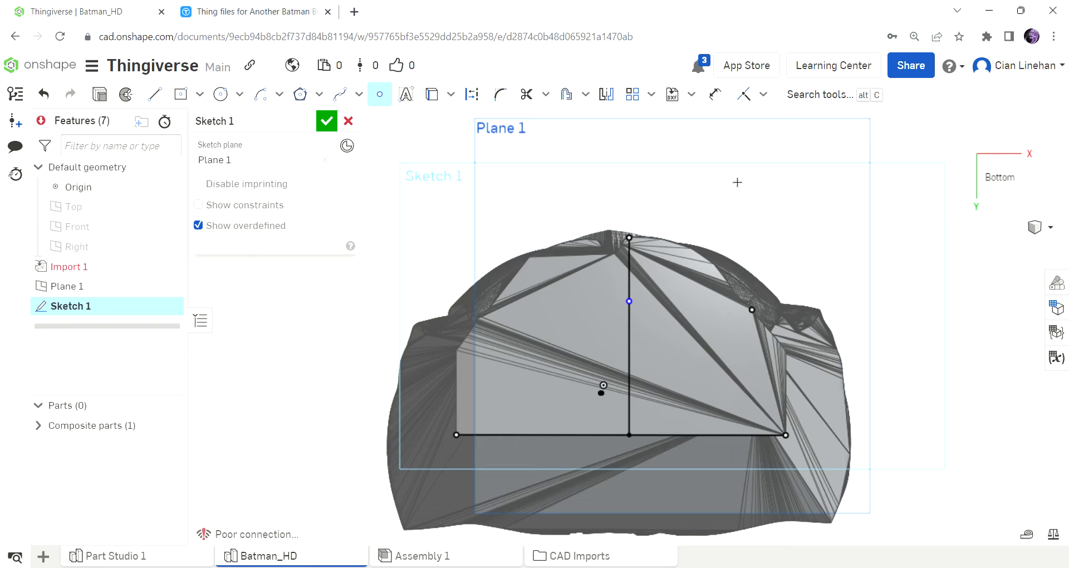
click(771, 95)
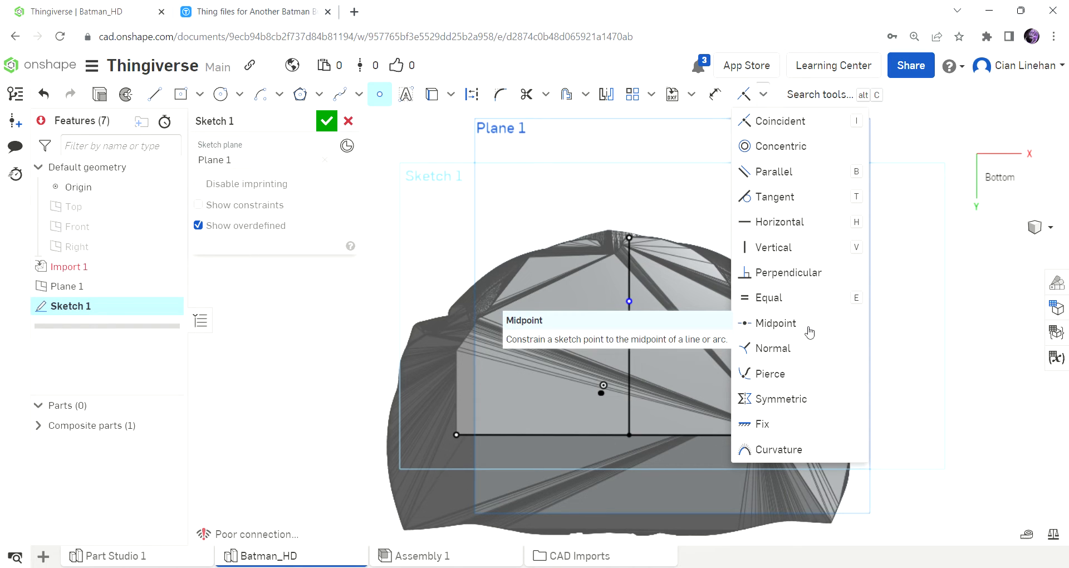
click(807, 329)
click(637, 311)
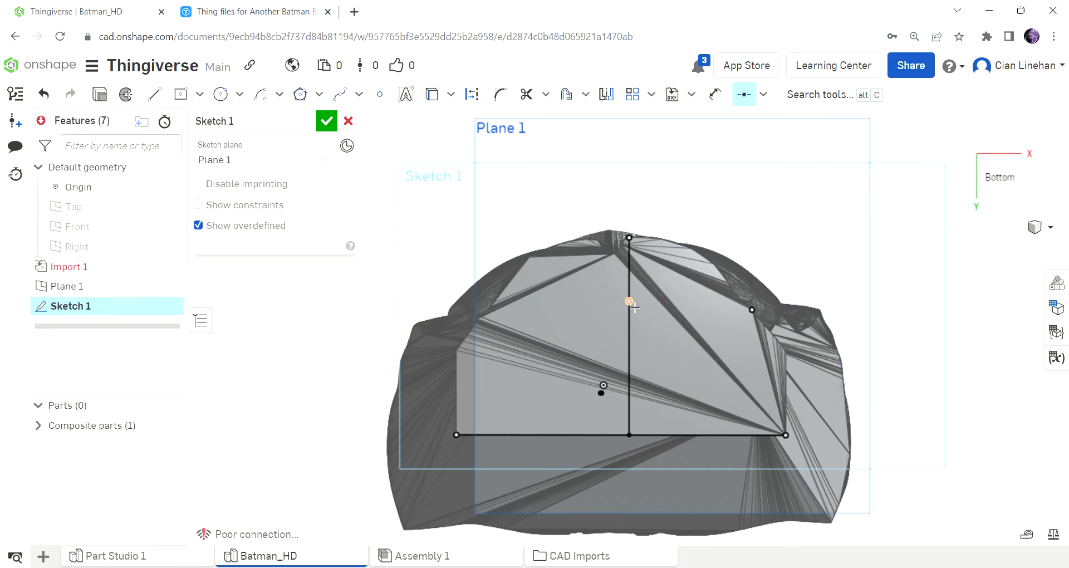
click(634, 323)
Place a sketch point on the base's rear edge line and constrain it to that line's midpoint.
click(383, 95)
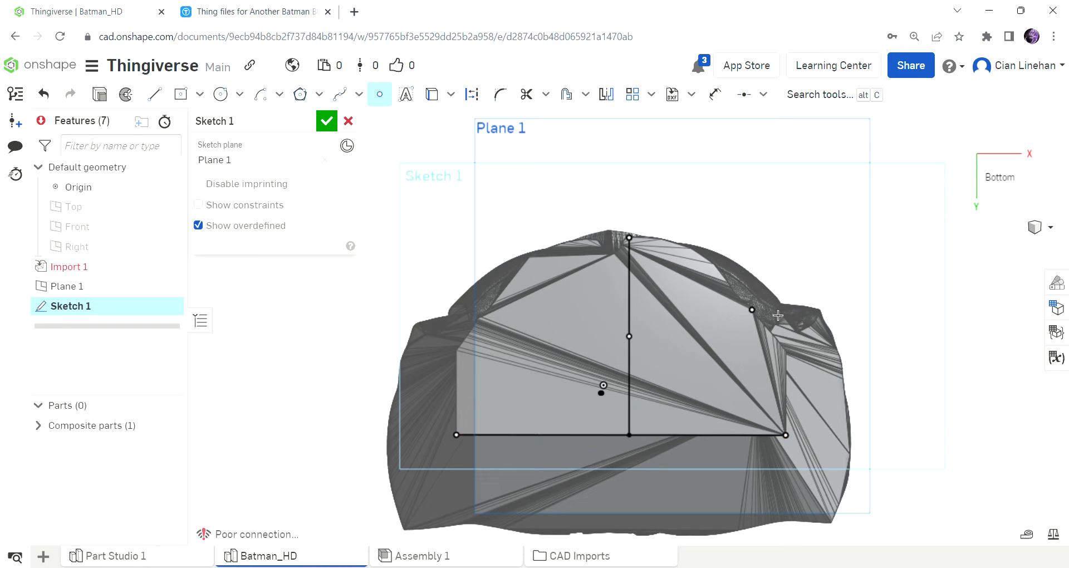
click(744, 95)
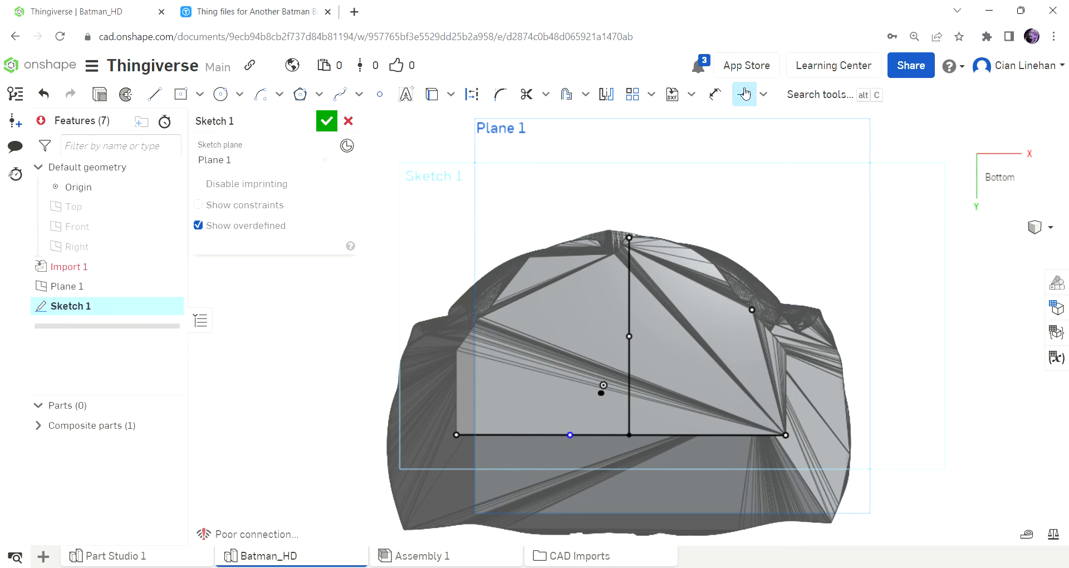
click(571, 435)
click(580, 435)
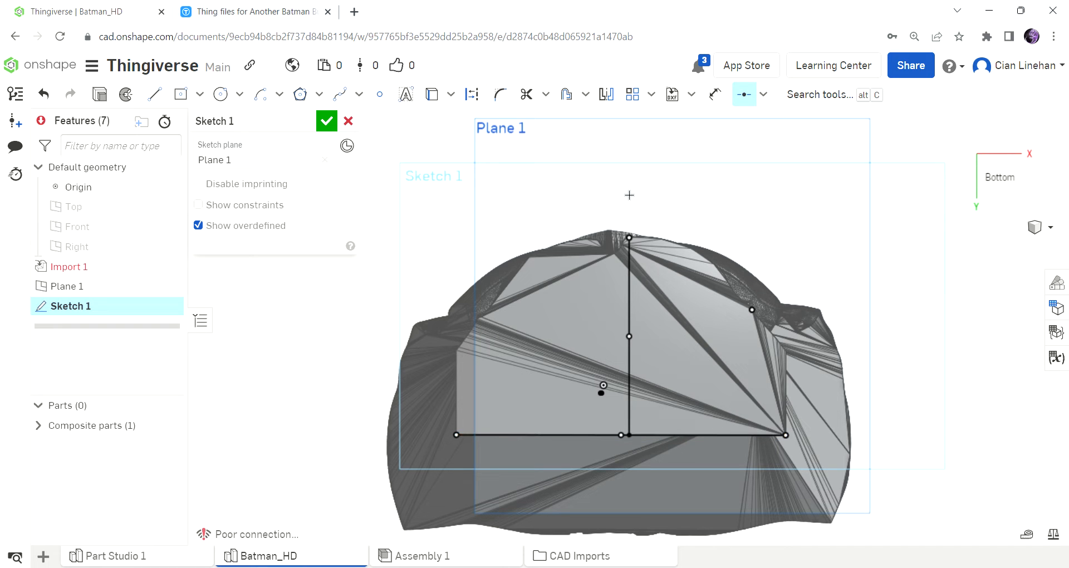
Draw a vertical line about 0.99 in long from the rear edge's midpoint and join its upper end to the first vertical line's midpoint.
scroll(613, 222, up, 4)
mouse_move(620, 241)
right_down()
mouse_move(623, 320)
mouse_move(632, 258)
mouse_move(640, 317)
mouse_move(650, 249)
right_up()
scroll(632, 309, down, 4)
scroll(630, 456, up, 2)
click(1000, 190)
scroll(624, 362, up, 3)
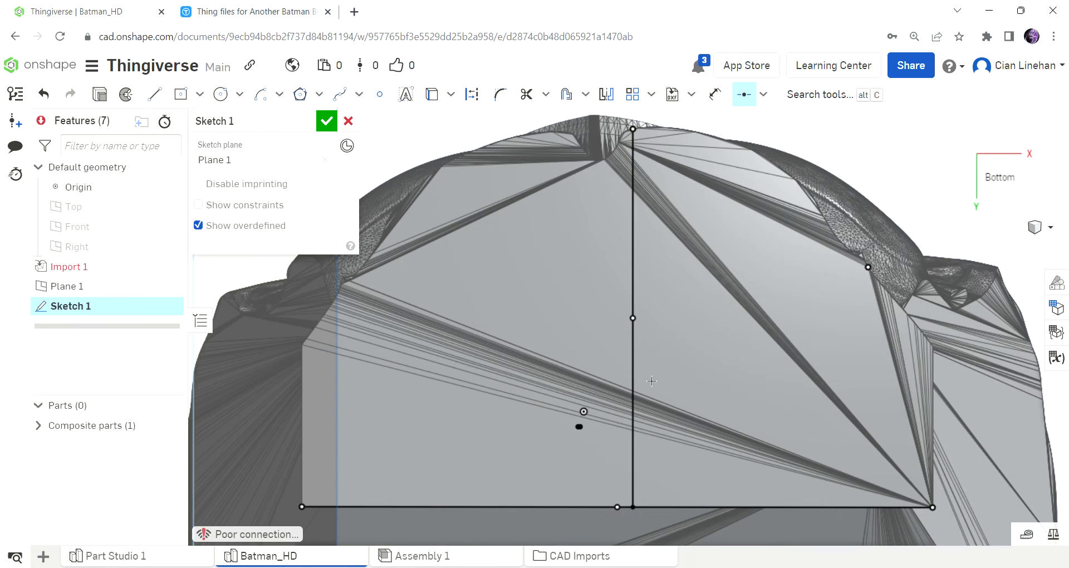
key(l)
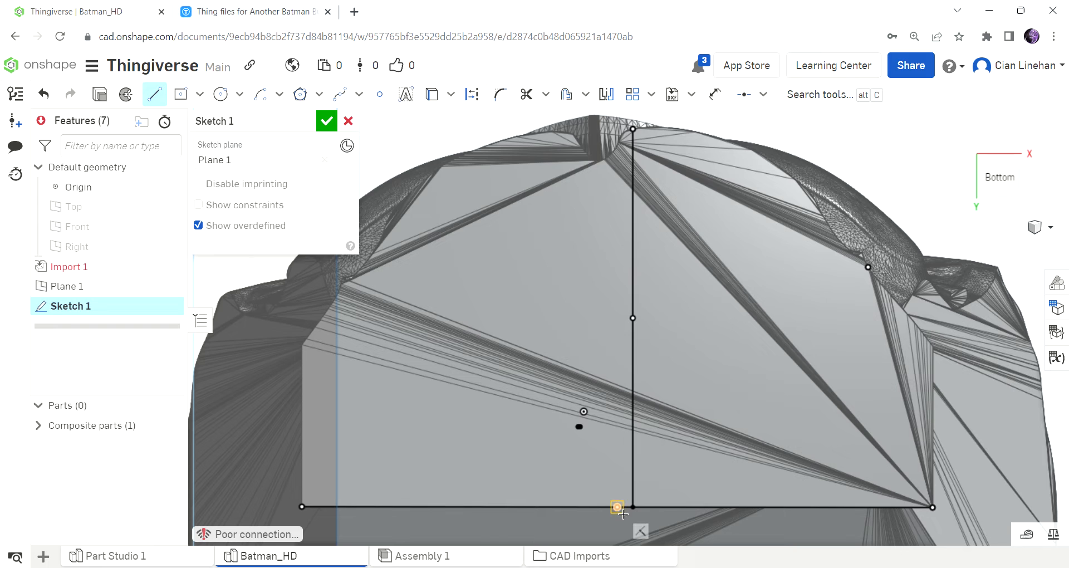
click(617, 507)
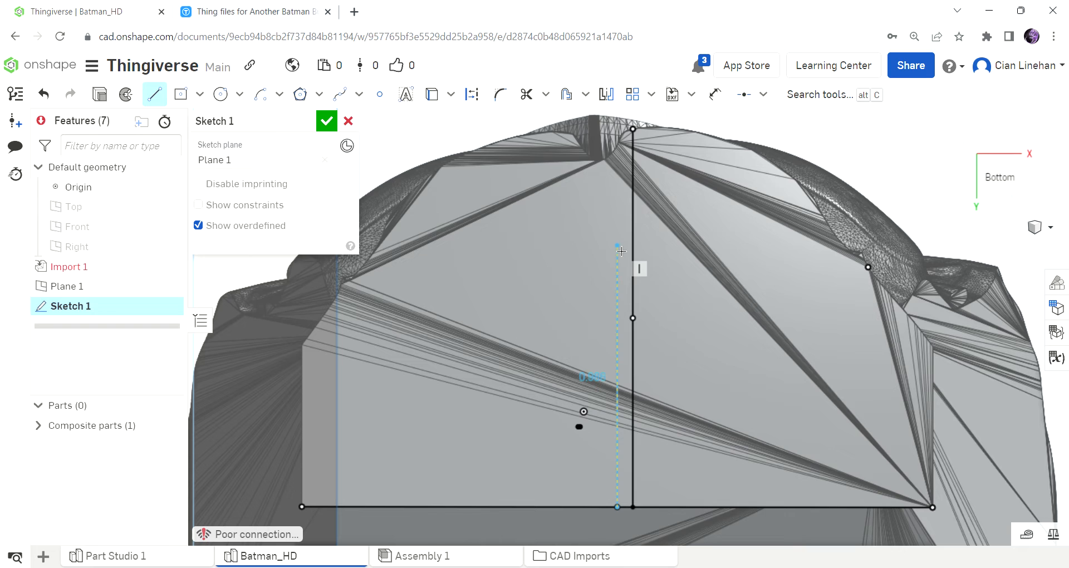
click(725, 233)
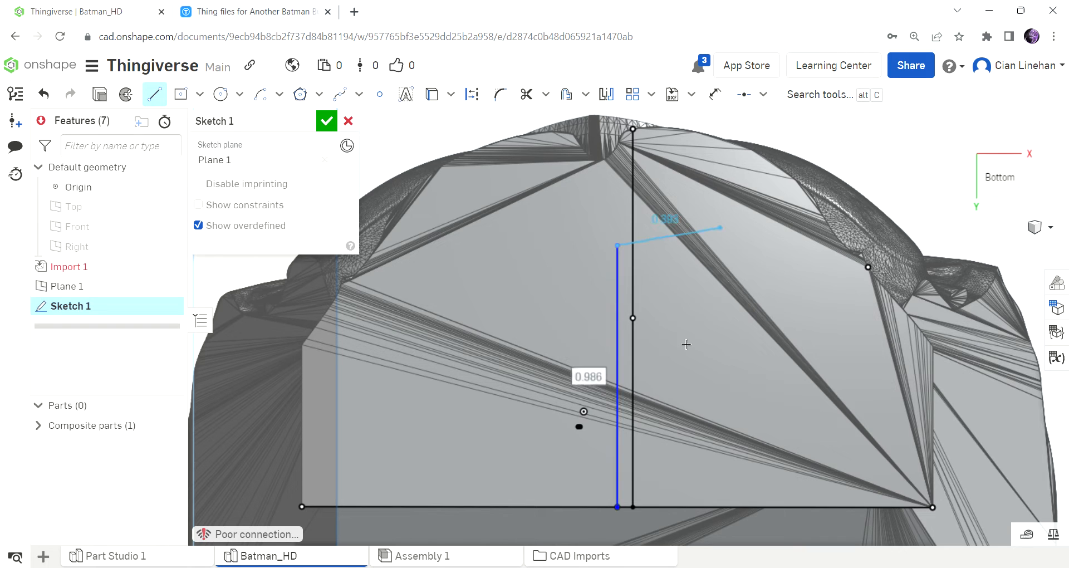
click(640, 325)
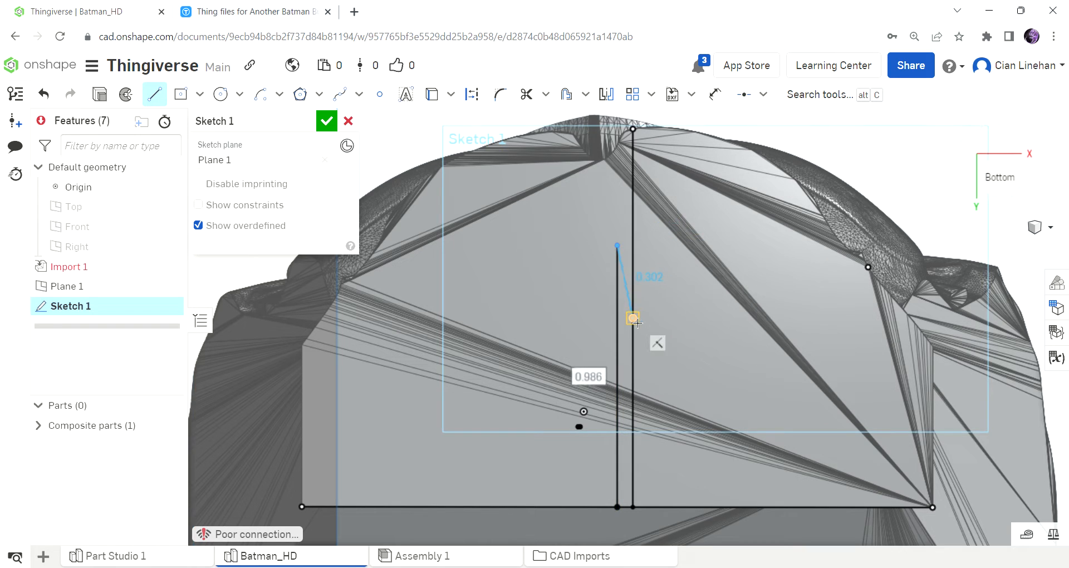
Try to constrain the short slanted connecting line parallel to the rear edge line.
click(770, 98)
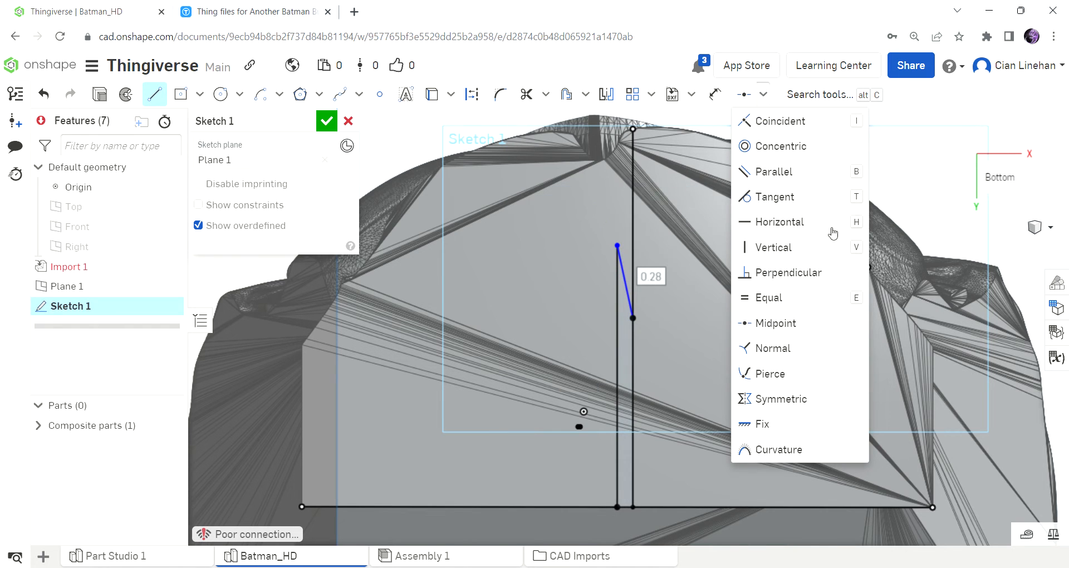
click(814, 187)
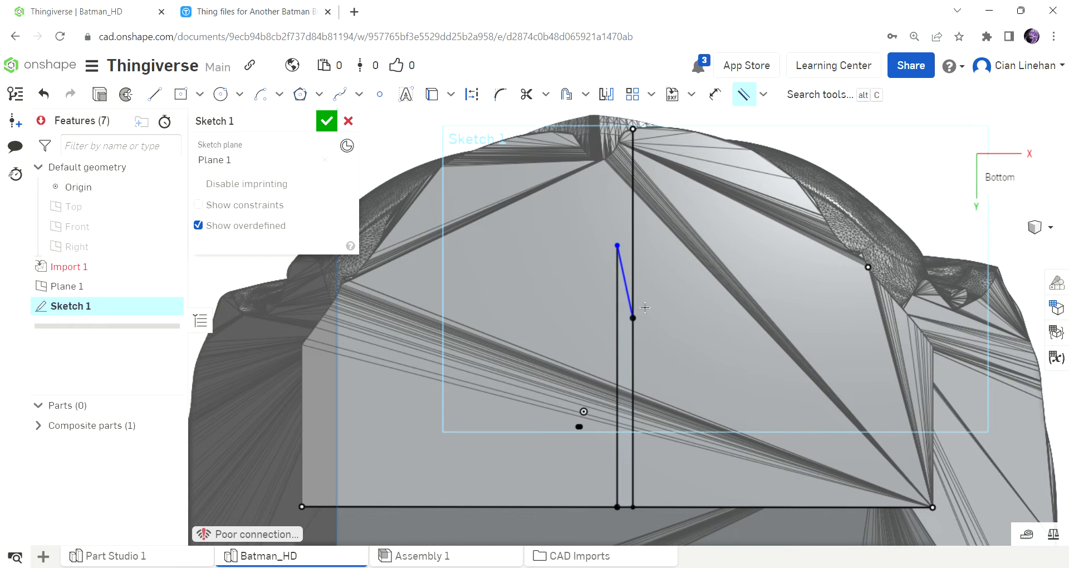
click(629, 301)
click(582, 511)
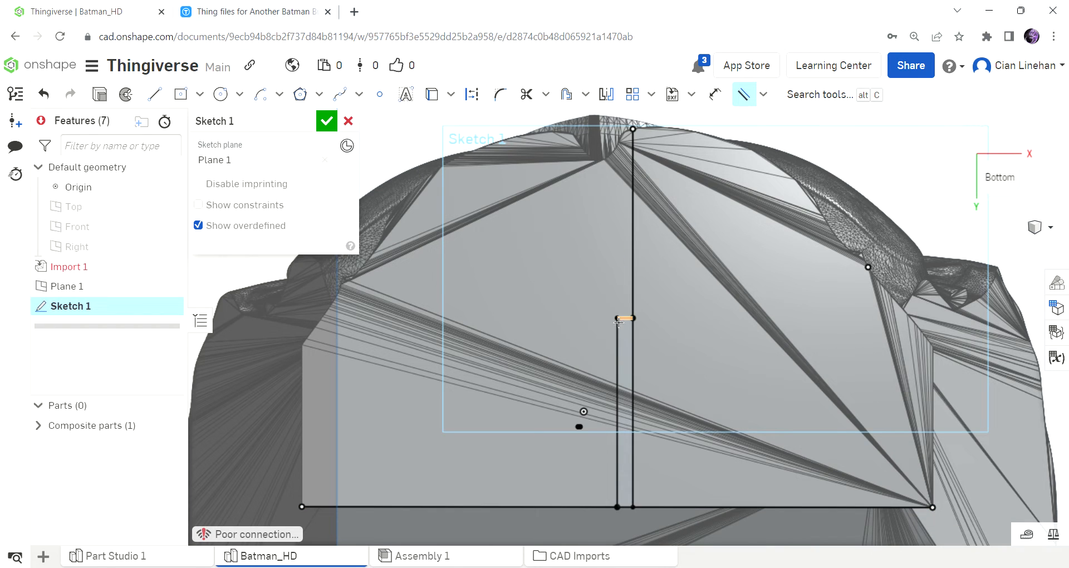
key(ctrl+z)
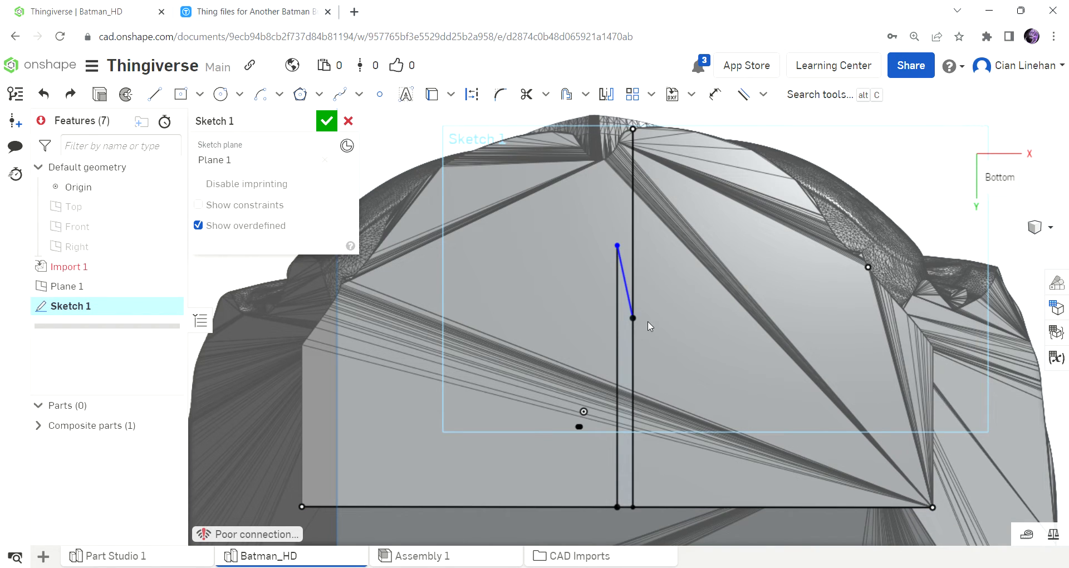
Try to straighten the short slanted connecting line with a perpendicular constraint.
click(764, 94)
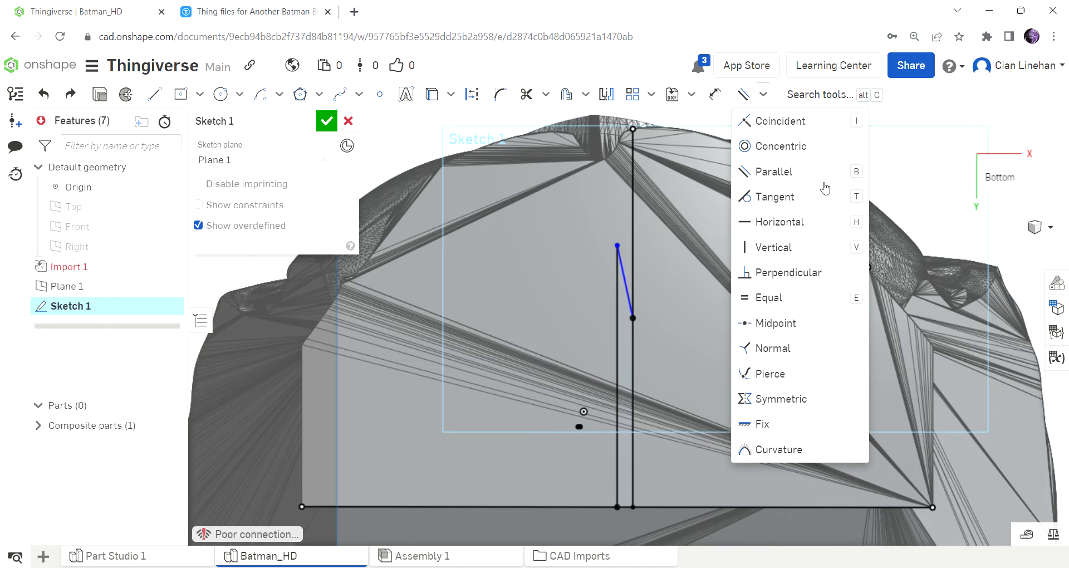
click(786, 273)
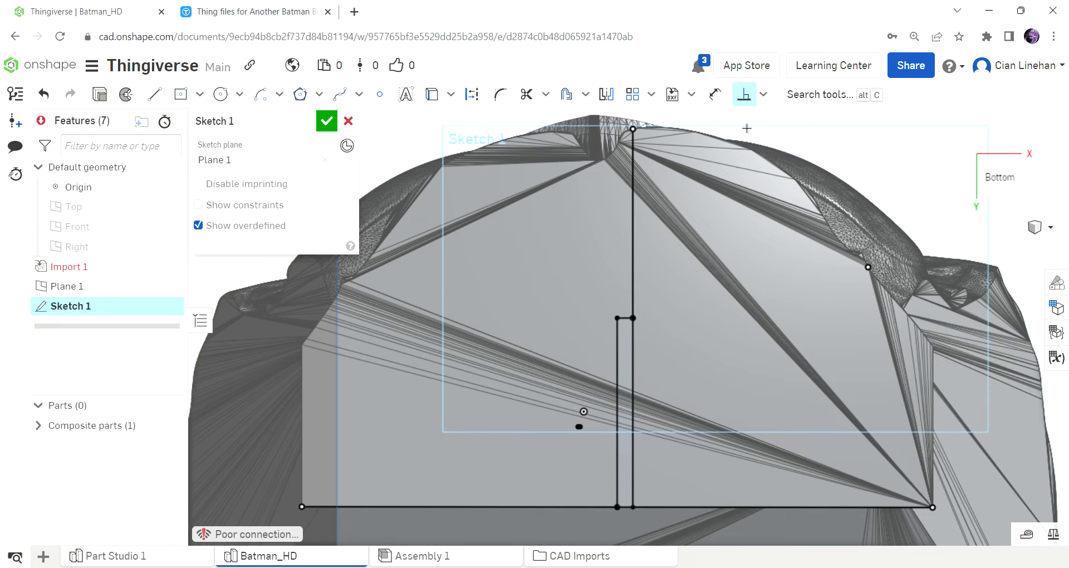
key(ctrl+z)
Constrain the short slanted connecting line to be horizontal.
click(763, 94)
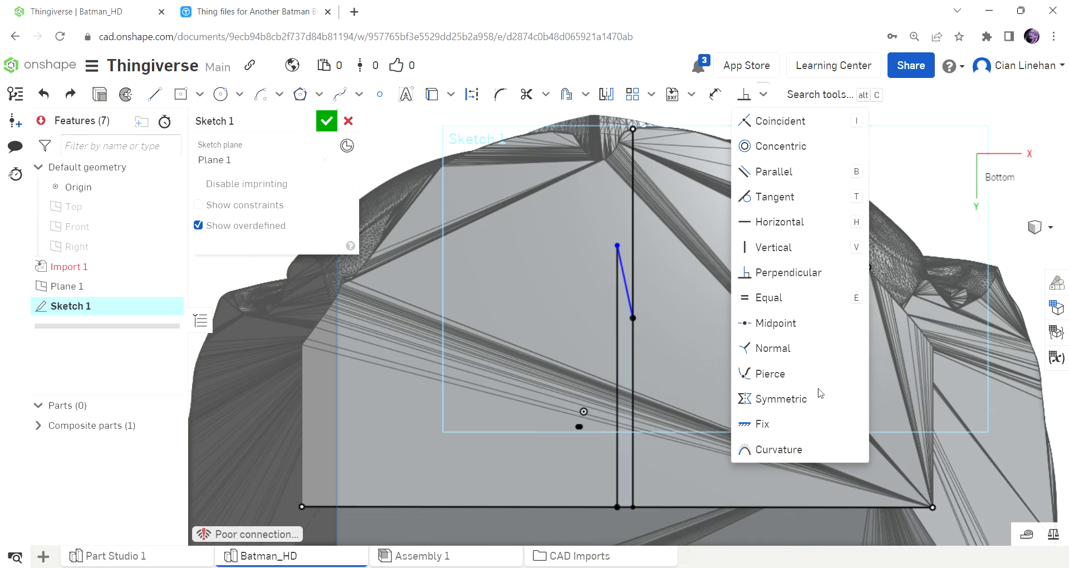
click(805, 222)
click(628, 291)
click(763, 95)
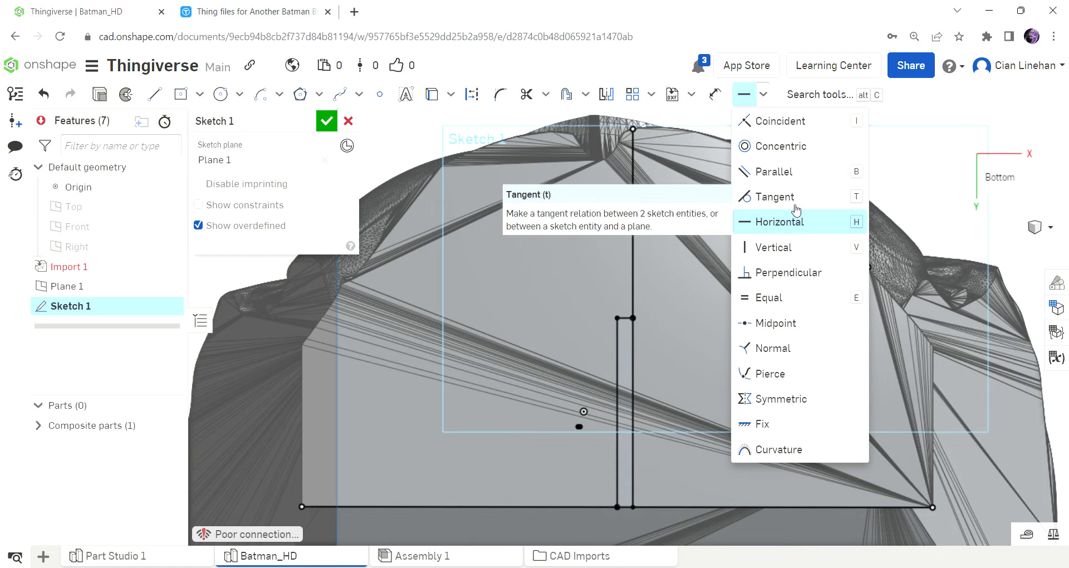
click(766, 95)
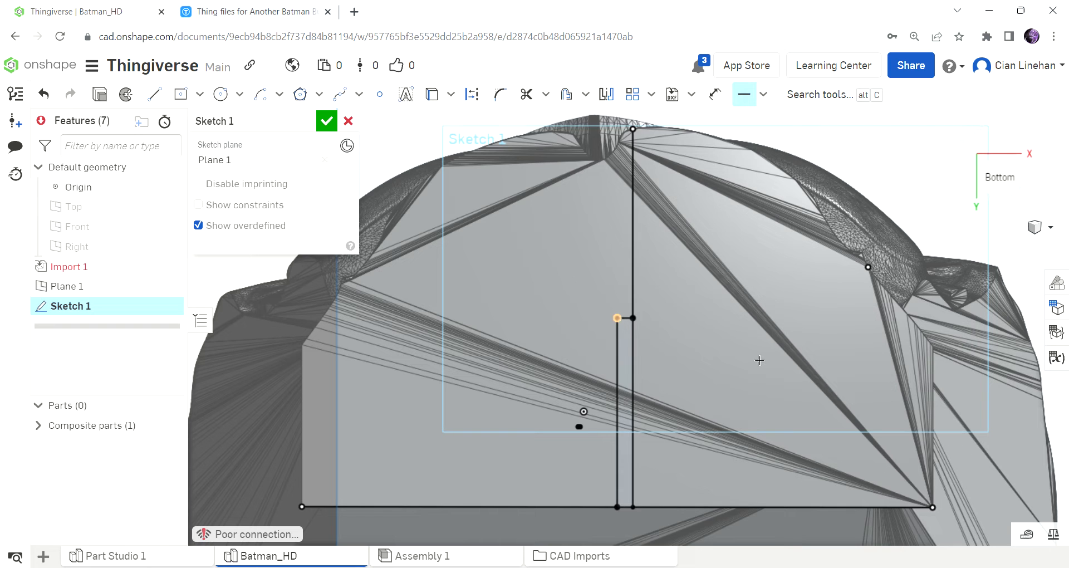
Draw a center-point rectangle of about 3.7 by 2.23 in around the base, centred on the upper end of the midpoint line.
scroll(685, 334, down, 5)
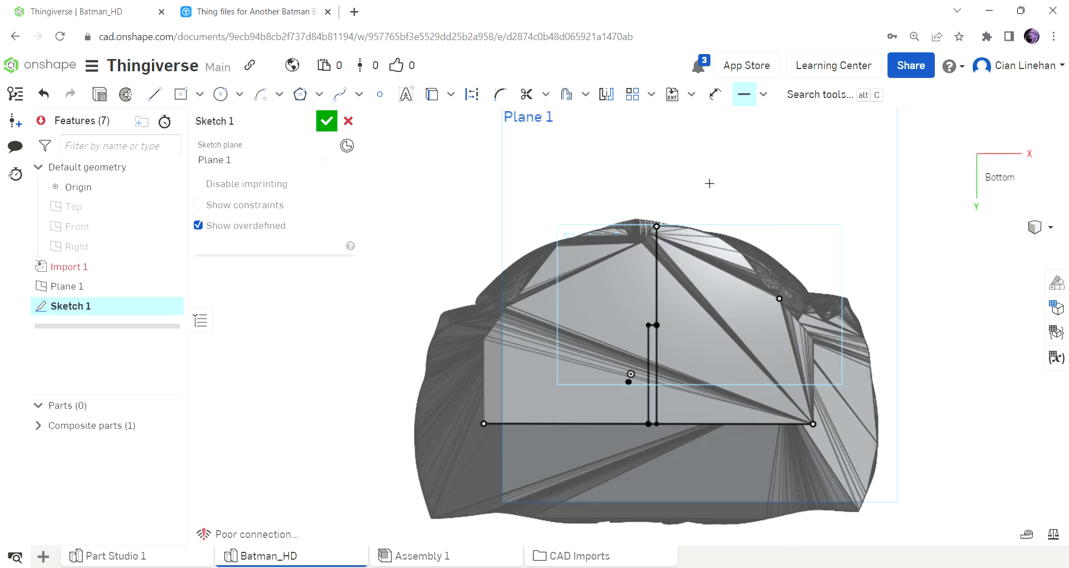
click(181, 94)
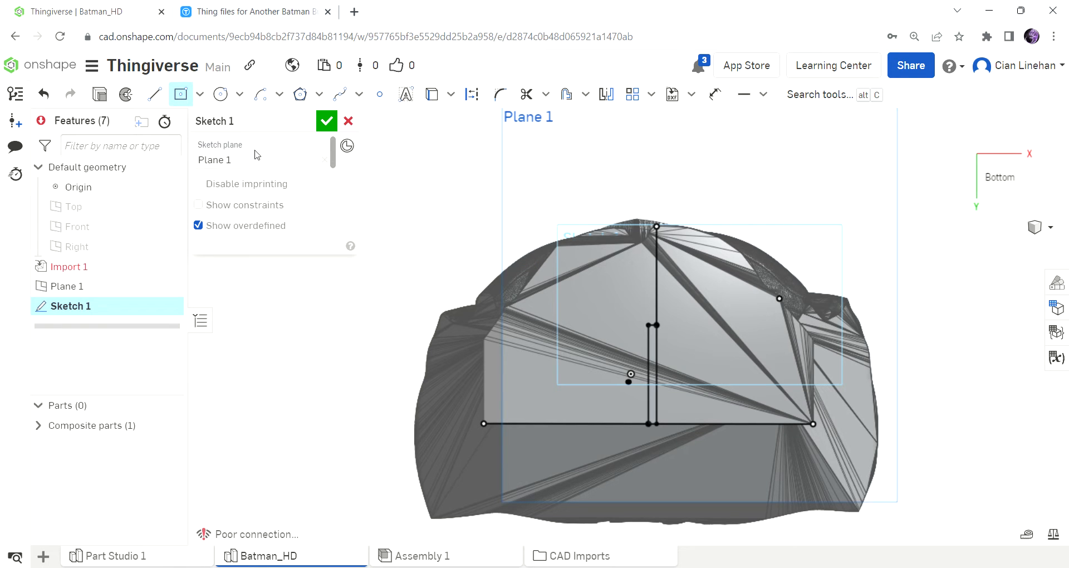
click(650, 326)
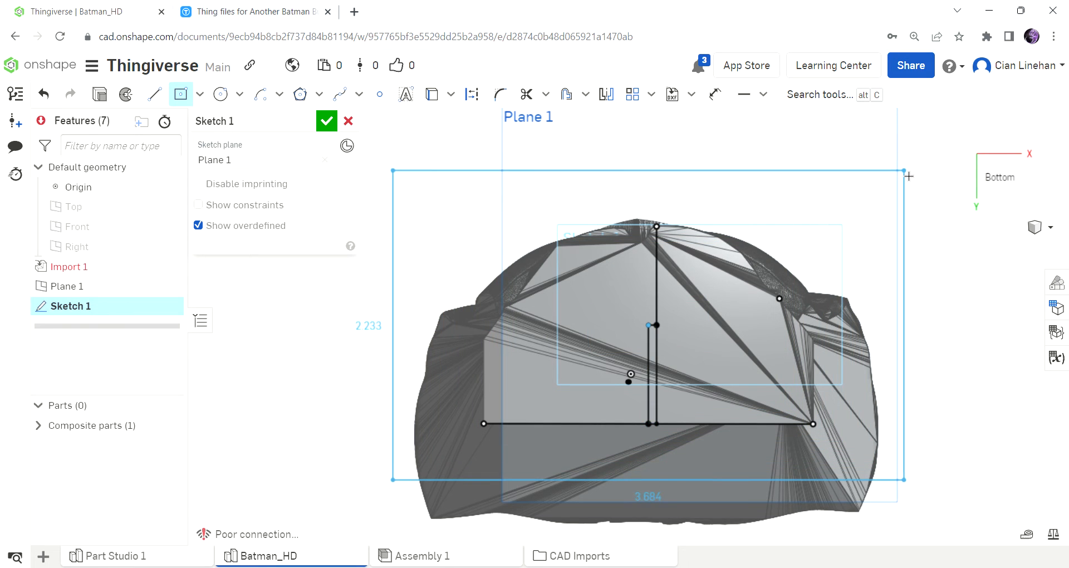
click(906, 172)
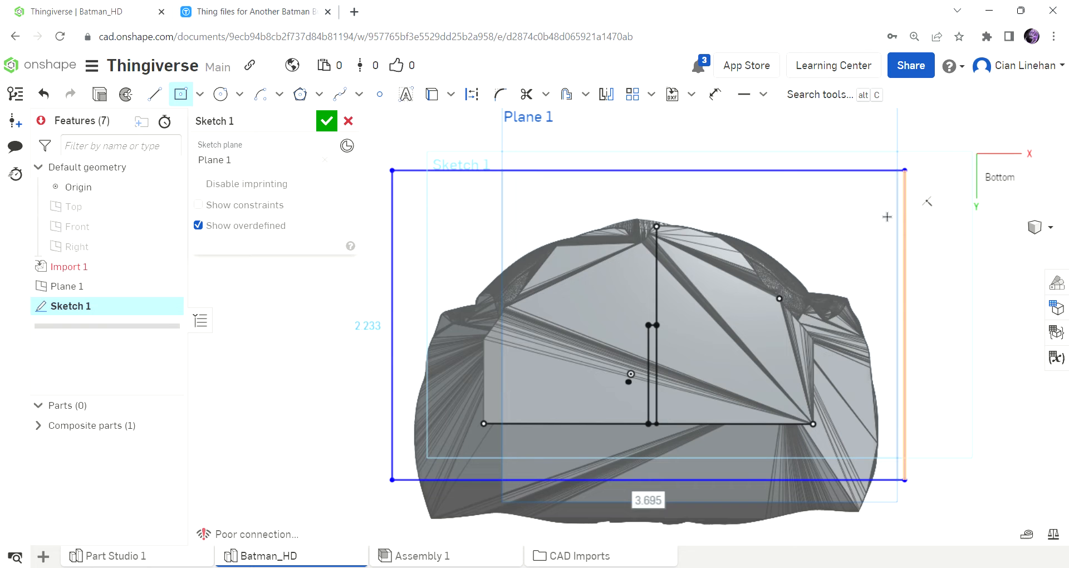
Set the rectangle's width to 3.625 in and its height to 2.25 in, and finish the sketch.
scroll(805, 312, down, 4)
mouse_move(805, 312)
right_down()
mouse_move(804, 384)
mouse_move(716, 334)
mouse_move(716, 436)
mouse_move(831, 370)
mouse_move(778, 423)
mouse_move(796, 470)
mouse_move(811, 405)
mouse_move(773, 438)
right_up()
scroll(773, 437, up, 5)
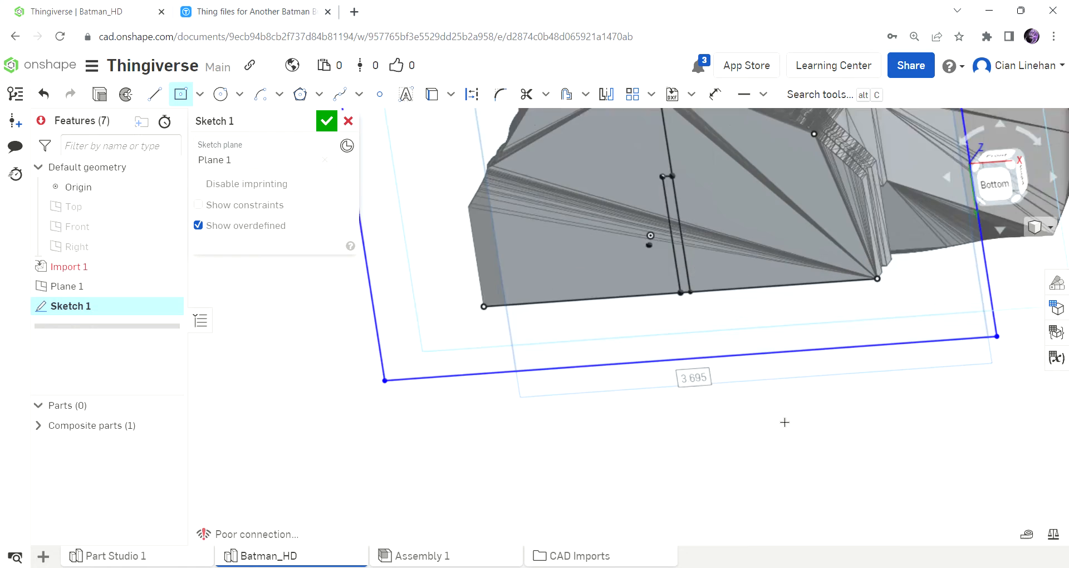
text(3.62)
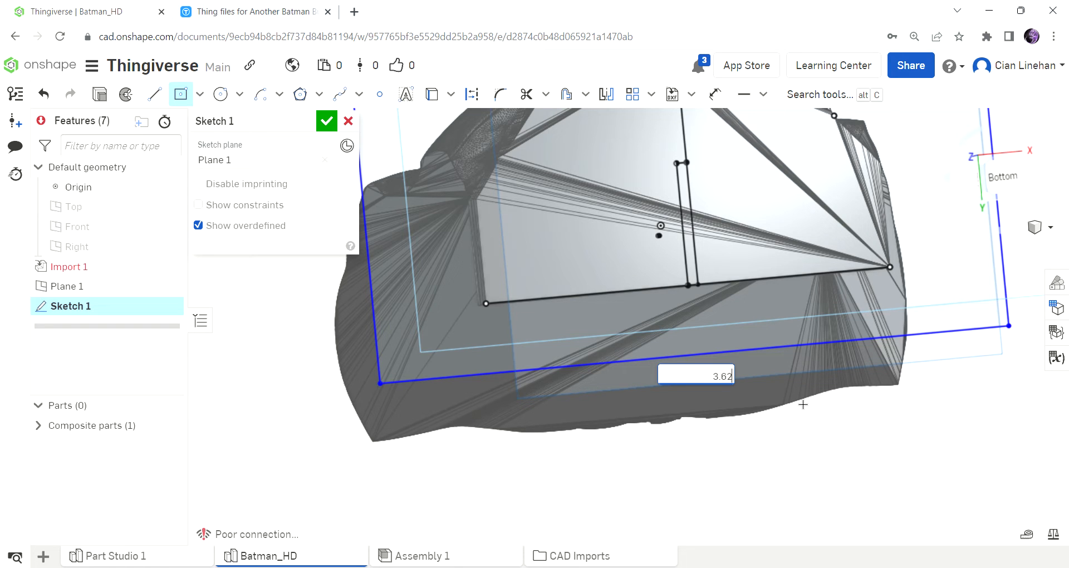
text(5)
key(Return)
scroll(802, 406, down, 4)
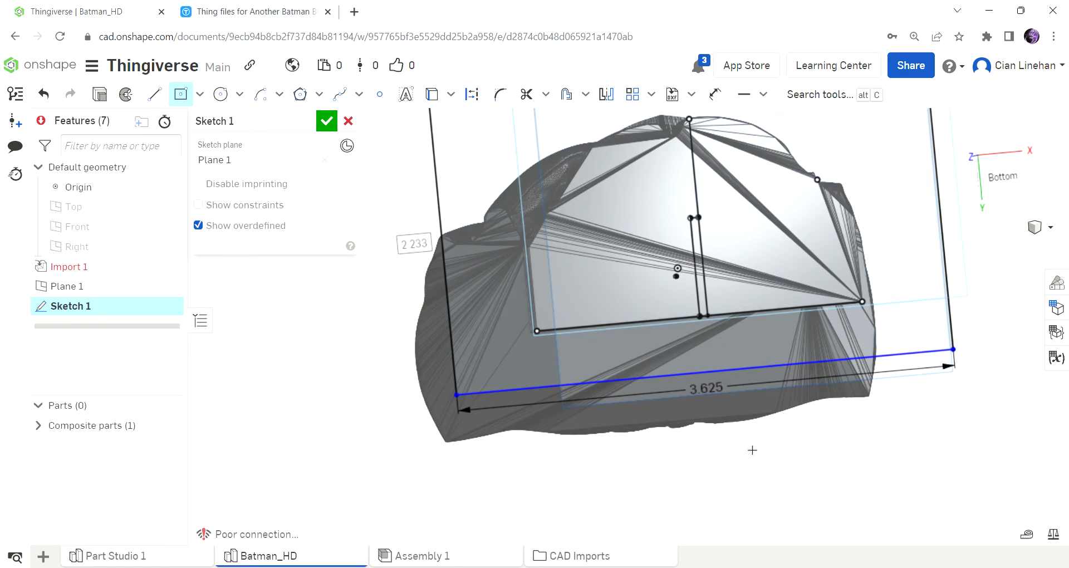
text(2.25)
key(Return)
right_drag(769, 245, 768, 367)
click(327, 121)
Start a new solid Extrude using the rectangle region and the narrow strip enclosed between the centre lines.
right_drag(697, 280, 358, 281)
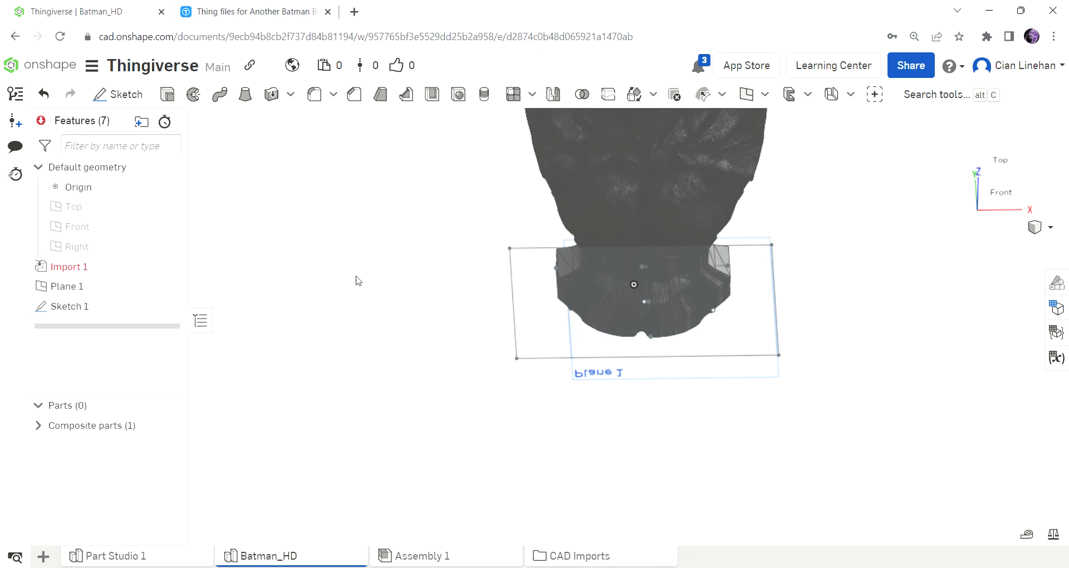
click(166, 95)
click(629, 344)
right_drag(629, 401, 629, 340)
click(1003, 190)
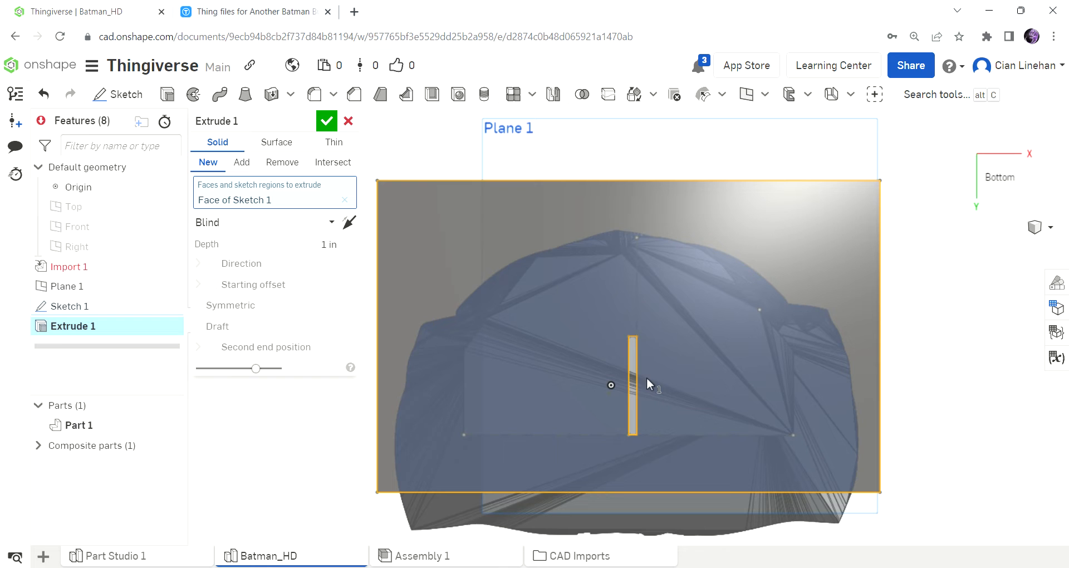
scroll(632, 362, up, 5)
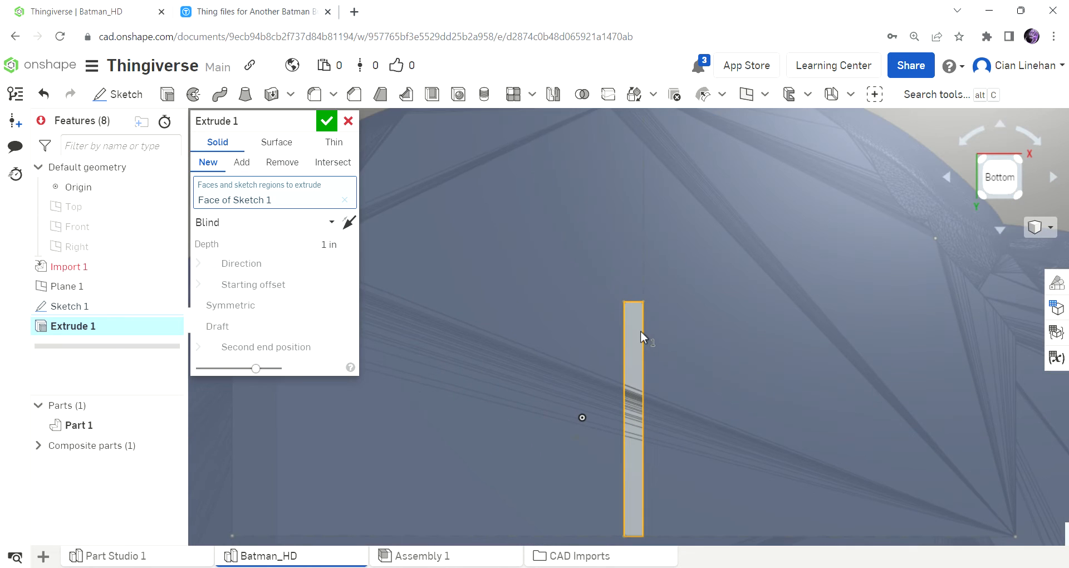
click(640, 344)
Set the plinth's blind extrusion depth to 0.5 in, extending downward from the bust's base.
scroll(697, 247, down, 5)
right_drag(697, 247, 694, 352)
scroll(694, 351, down, 3)
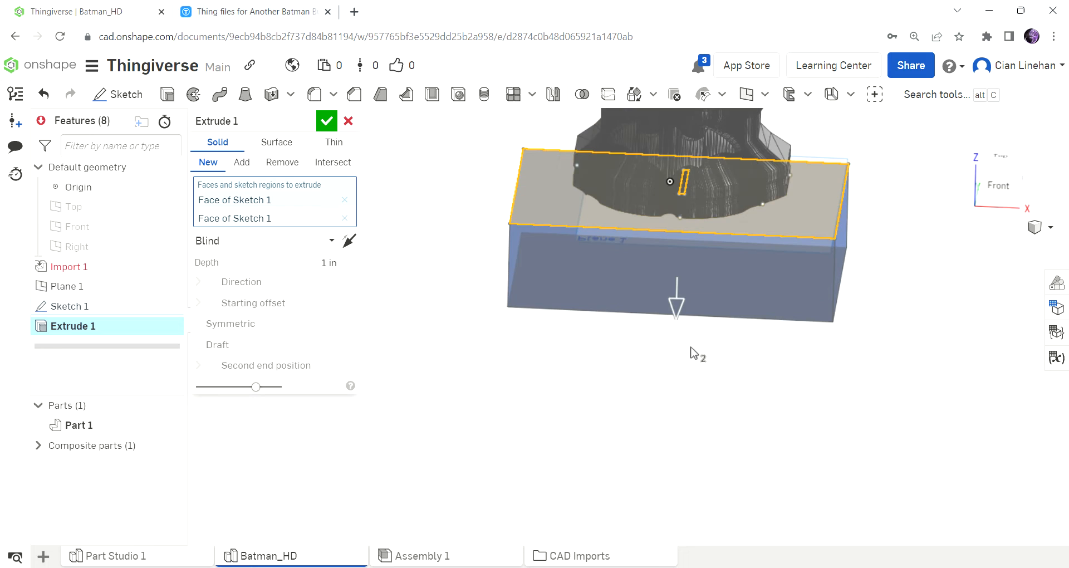
drag(677, 319, 689, 269)
mouse_move(904, 258)
right_down()
mouse_move(912, 231)
mouse_move(894, 264)
mouse_move(904, 218)
mouse_move(888, 249)
right_up()
scroll(894, 264, down, 3)
scroll(887, 249, down, 4)
scroll(892, 176, up, 5)
right_drag(873, 182, 861, 261)
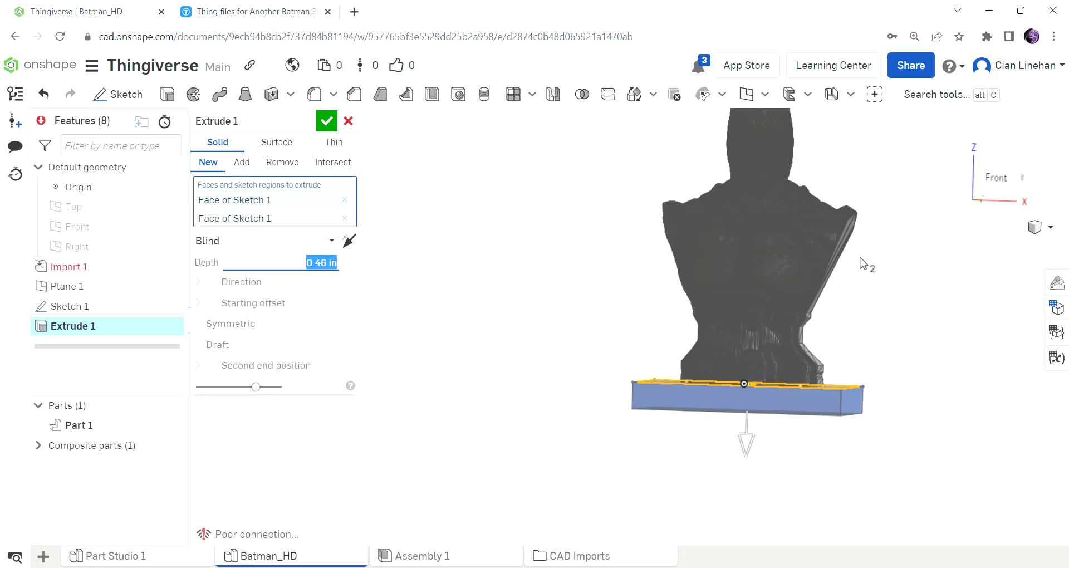
scroll(865, 349, up, 2)
text(0.5)
key(Return)
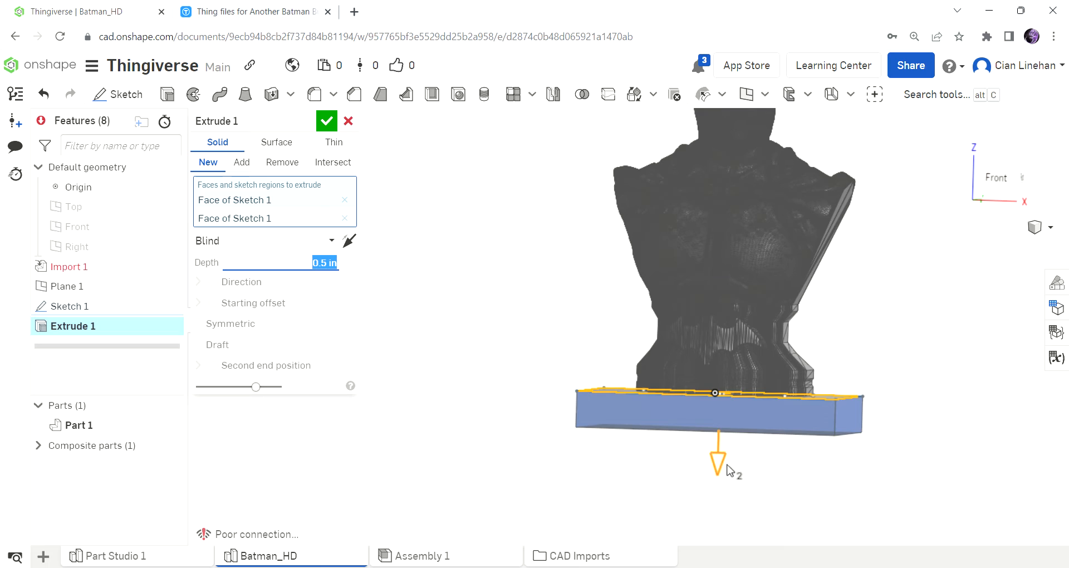
Set the plinth's extrusion depth to 1 in and finish the Extrude.
text(1)
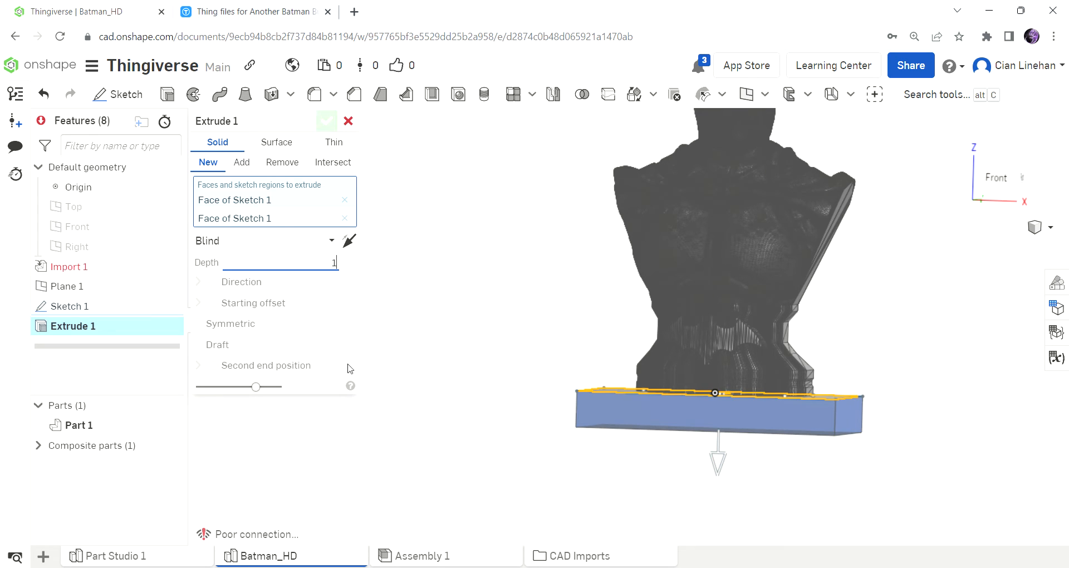
key(Return)
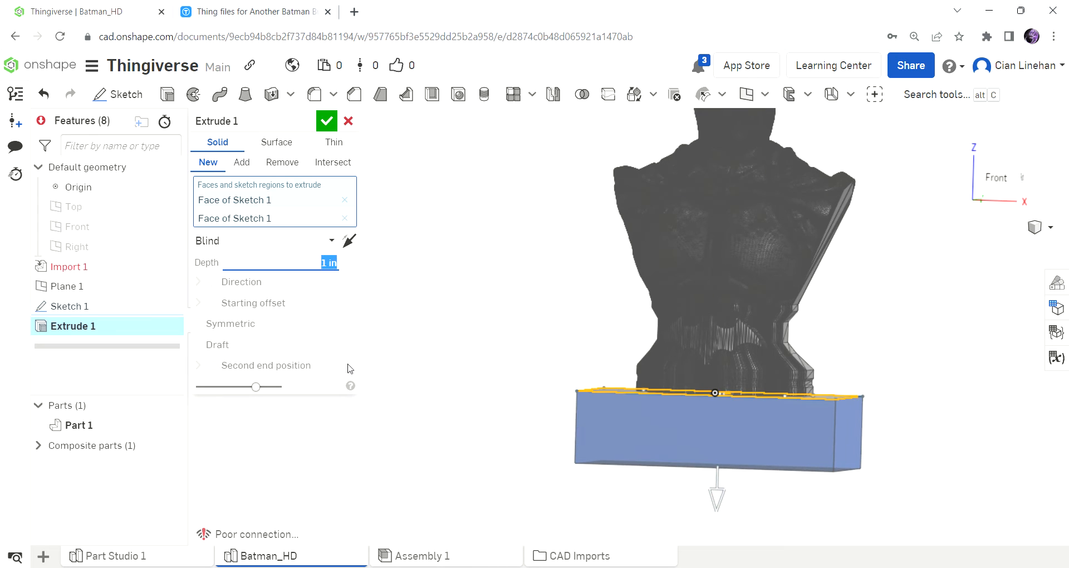
click(327, 121)
Change the plinth part's appearance to light gray, colour A5A5A5.
right_drag(484, 227, 440, 244)
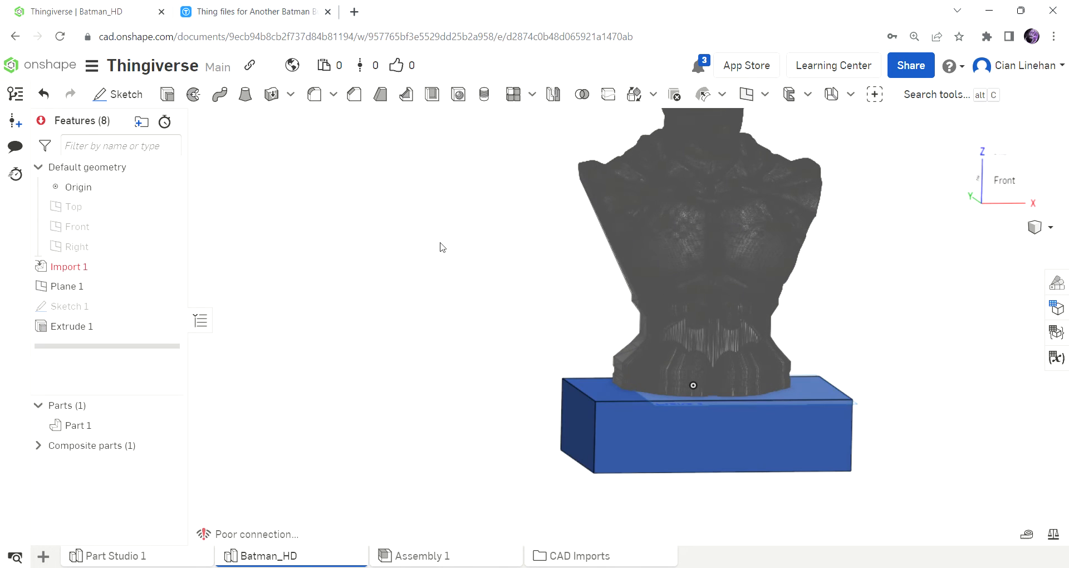
right_click(648, 450)
click(743, 488)
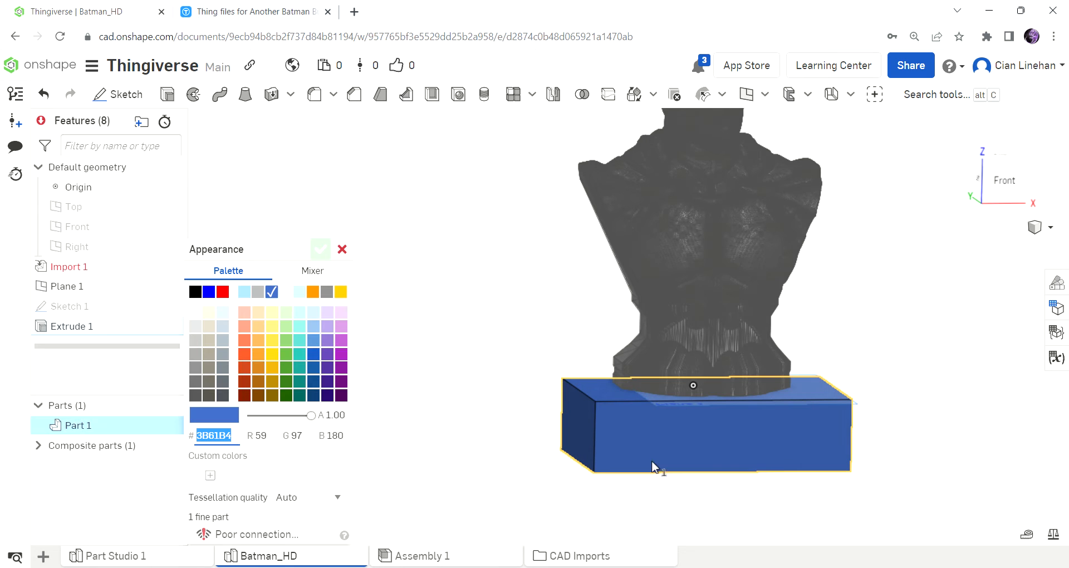
click(258, 292)
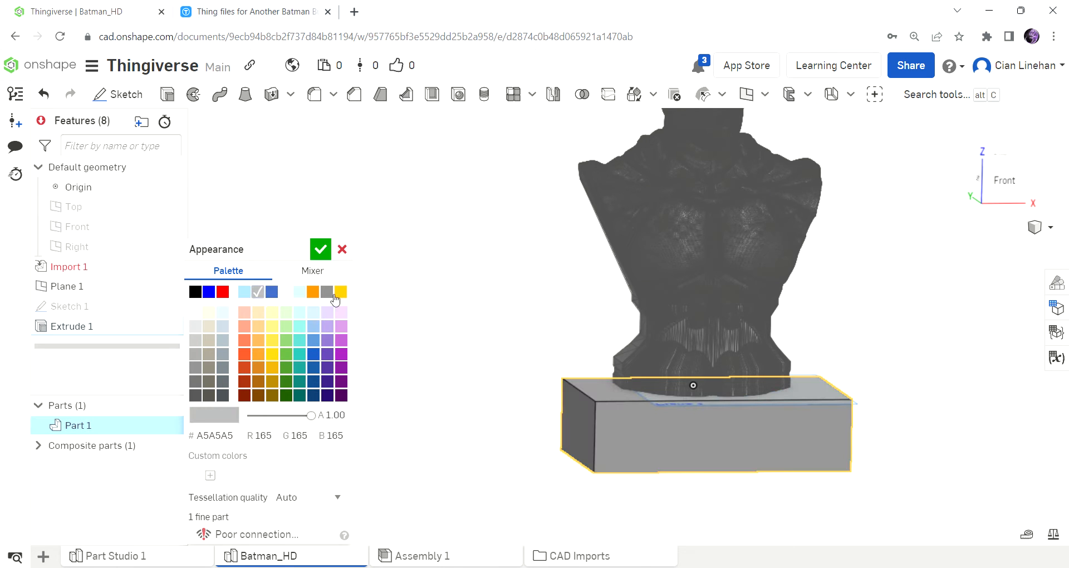
click(320, 249)
Hide Plane 1 and start a new sketch on the plinth's front face, viewed straight from the front.
right_drag(617, 432, 703, 446)
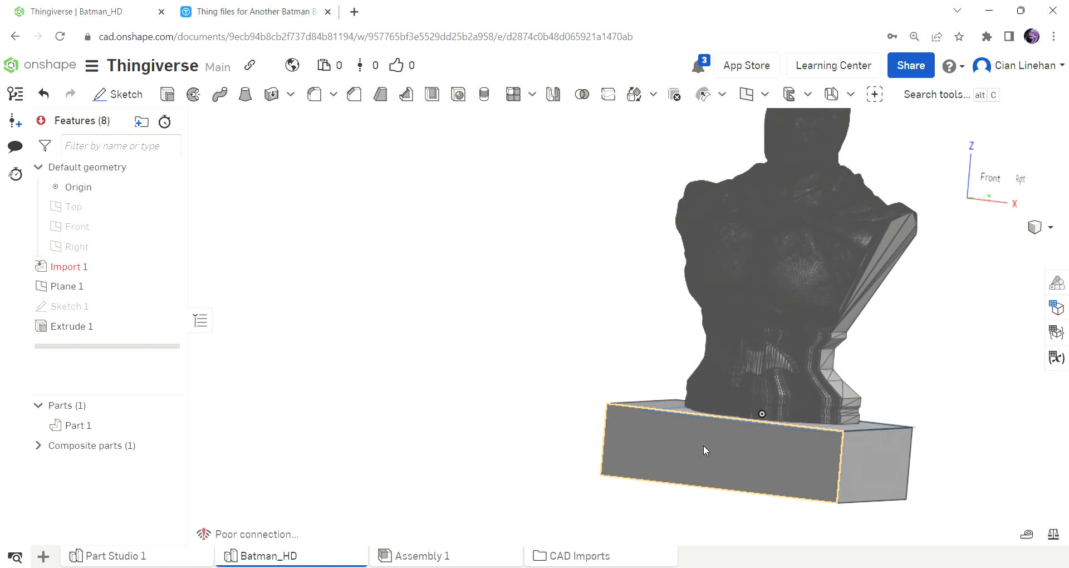
click(167, 286)
right_drag(623, 278, 630, 328)
click(118, 94)
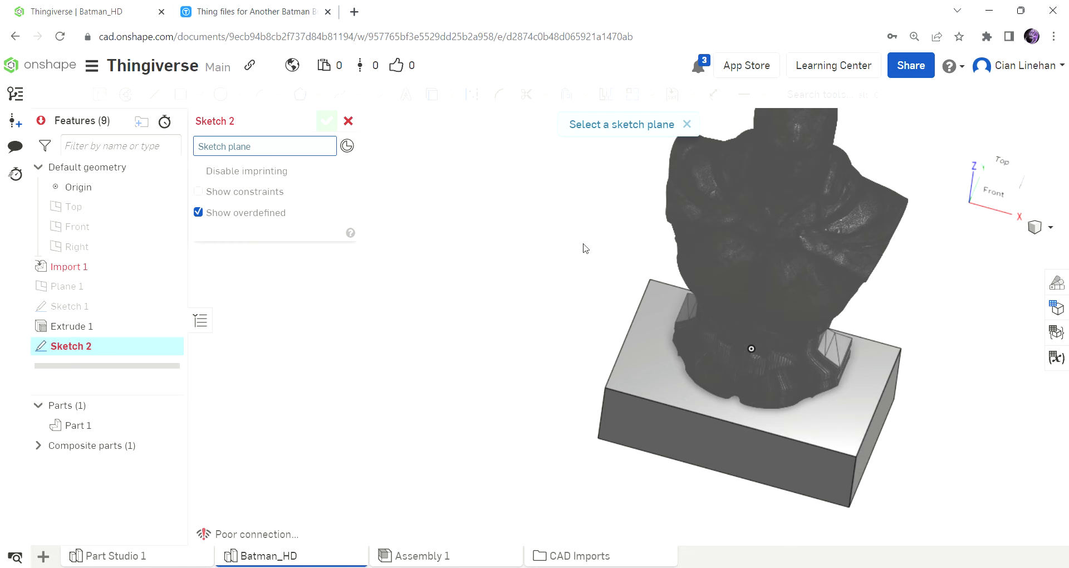
scroll(584, 246, down, 2)
right_drag(703, 376, 718, 312)
click(703, 394)
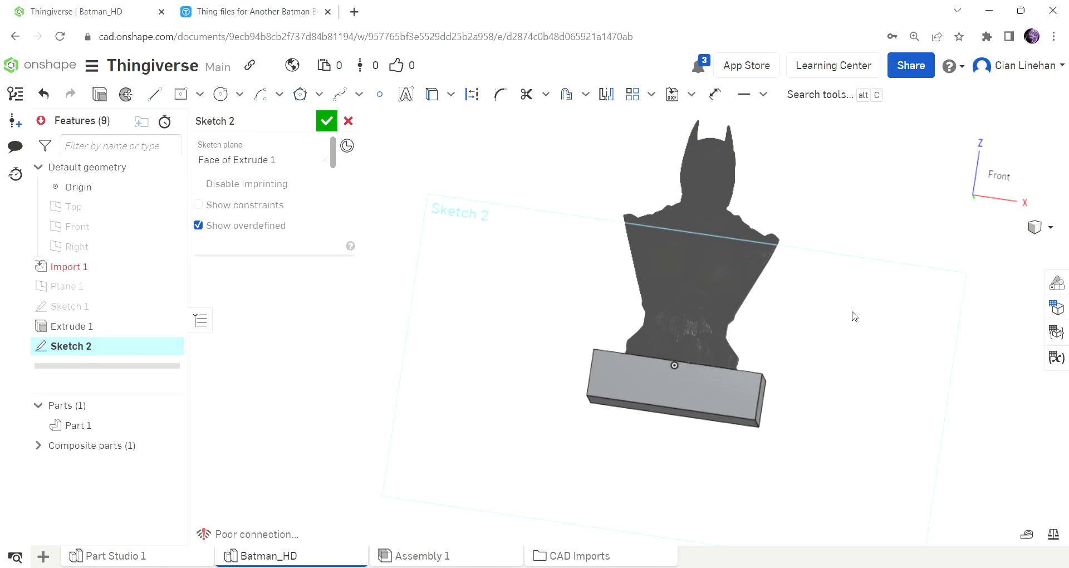
click(984, 190)
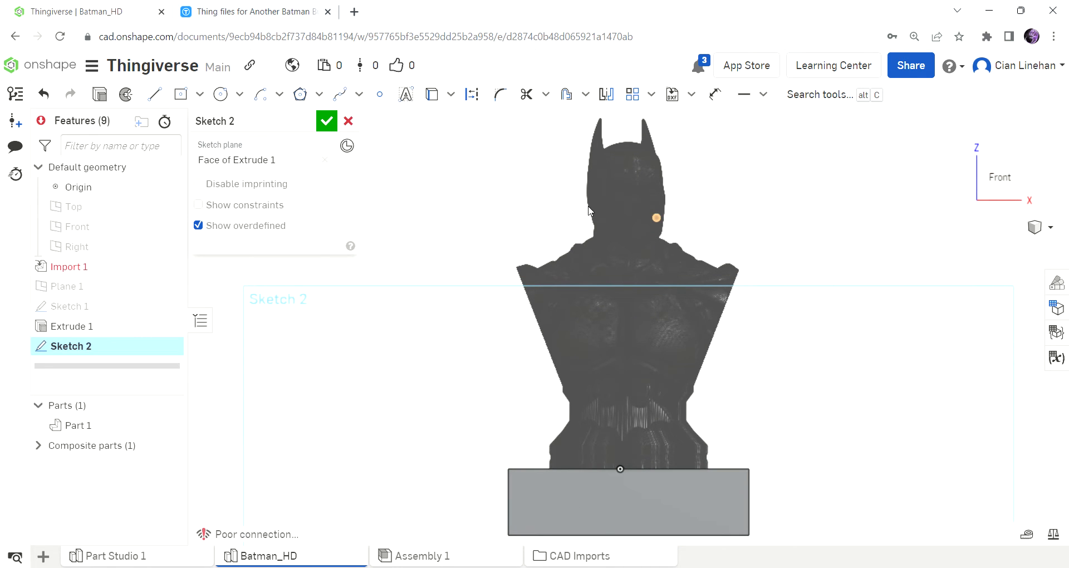
Draw a sketch text box across the plinth's front face, from its upper-left corner to its lower-right corner.
scroll(601, 395, down, 2)
scroll(600, 394, up, 4)
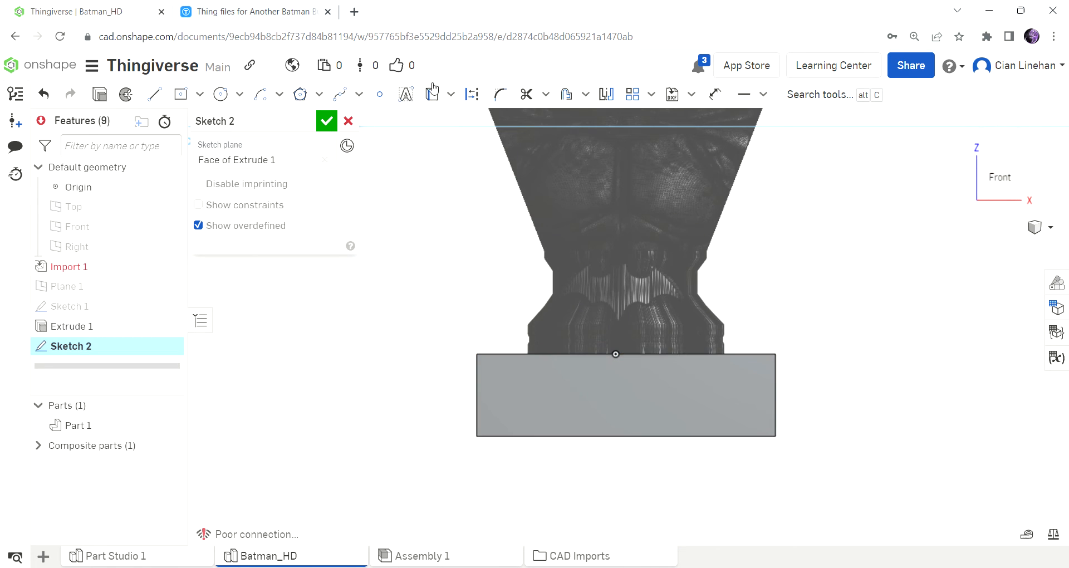
click(406, 96)
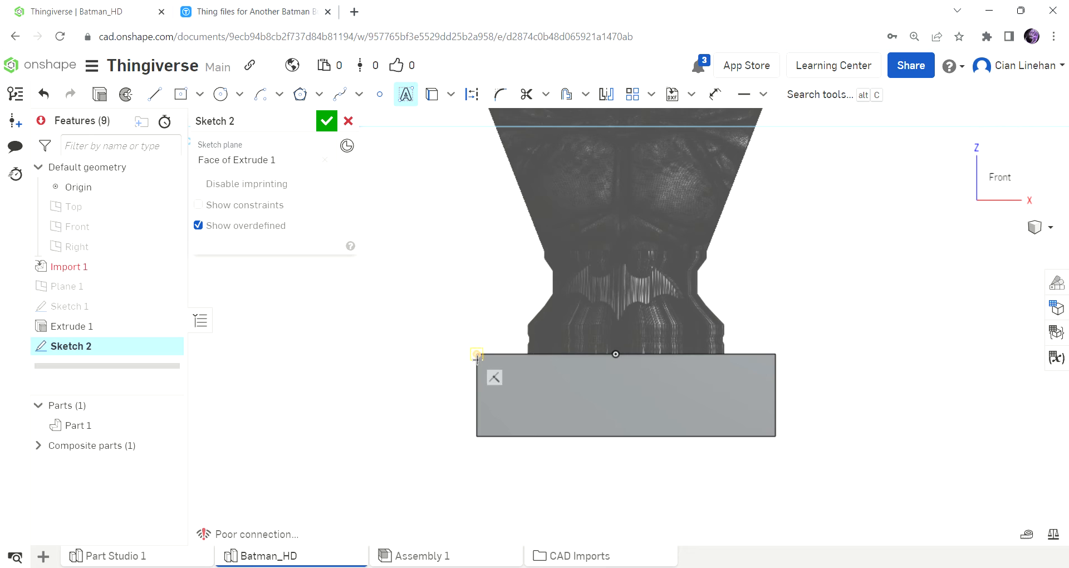
click(477, 355)
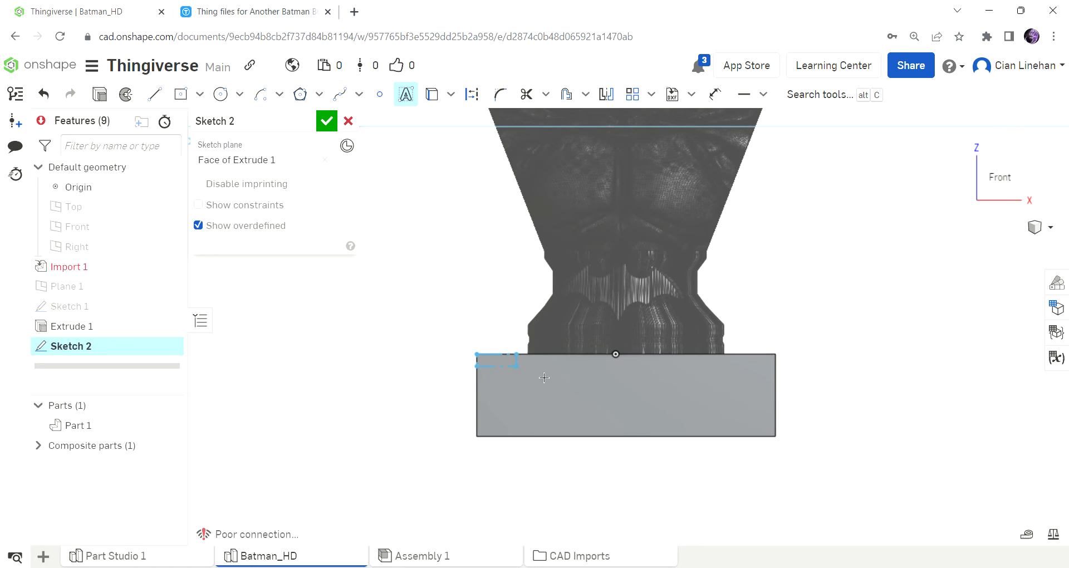
click(780, 442)
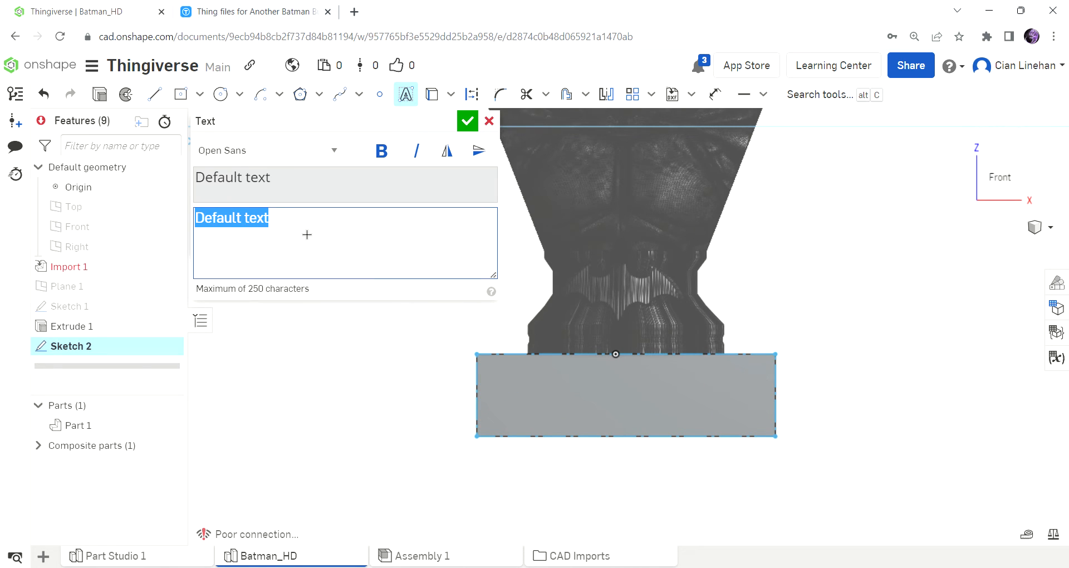
Enter Batman as the sketch text in the Open Sans font and confirm it.
click(249, 152)
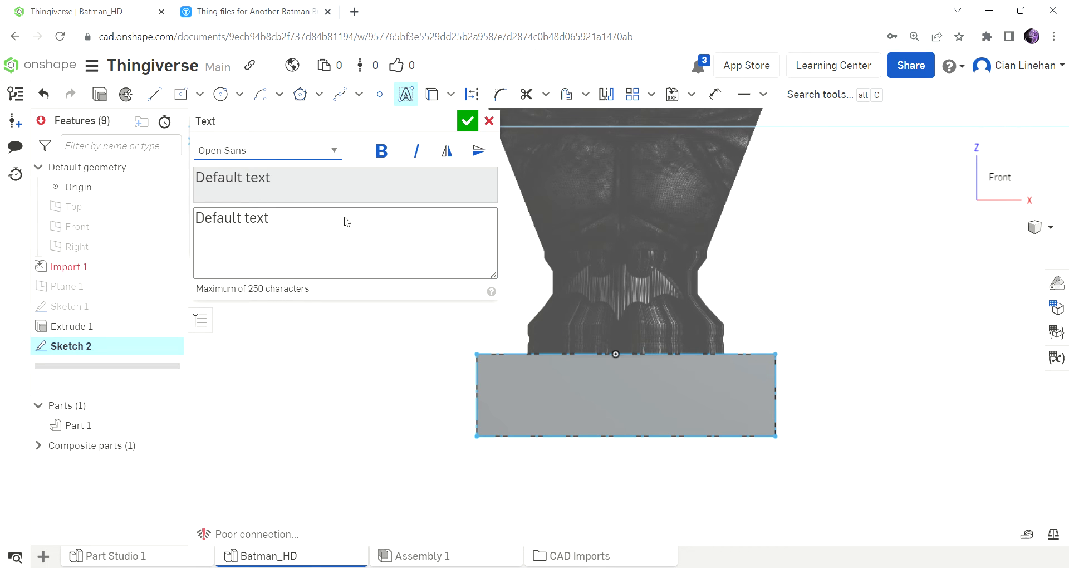
click(421, 244)
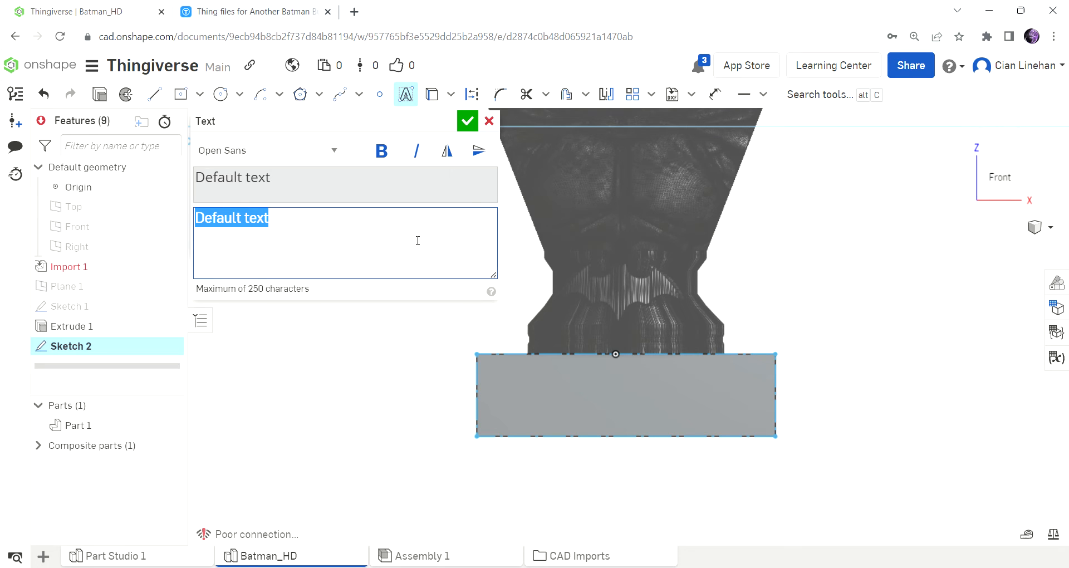
text(B)
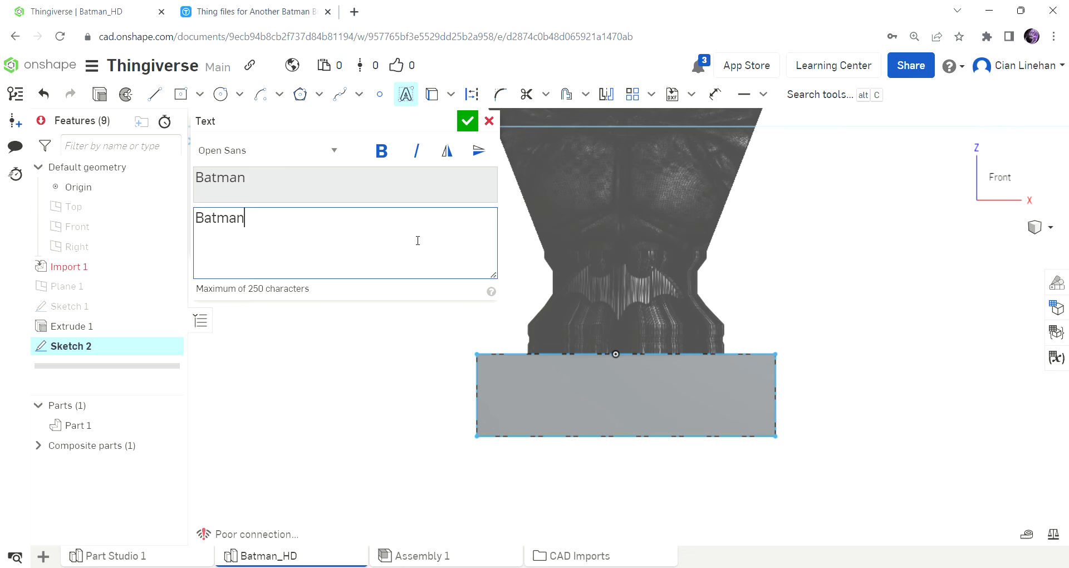
text(atman)
key(Return)
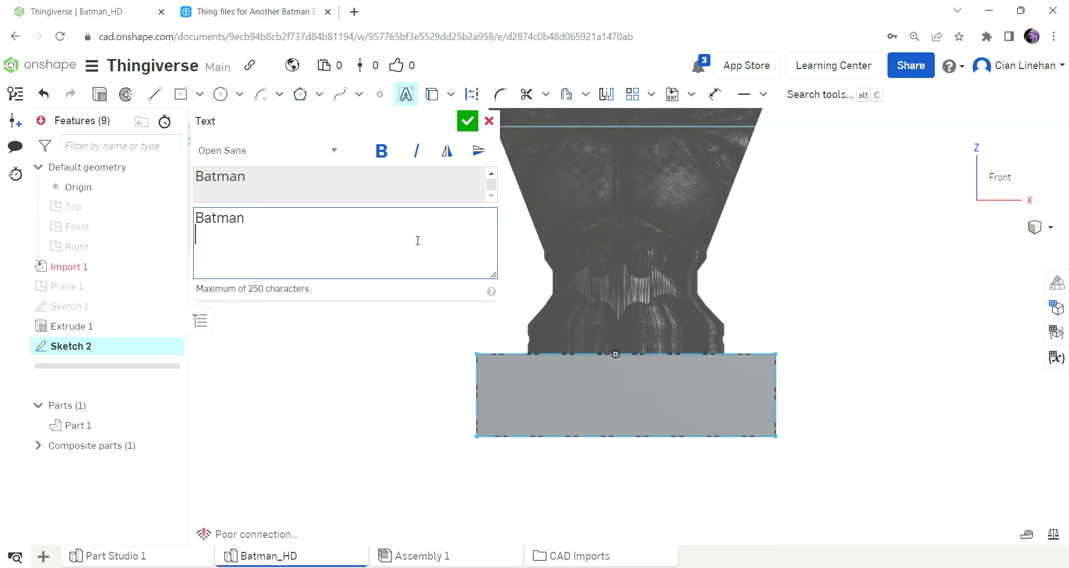
click(467, 121)
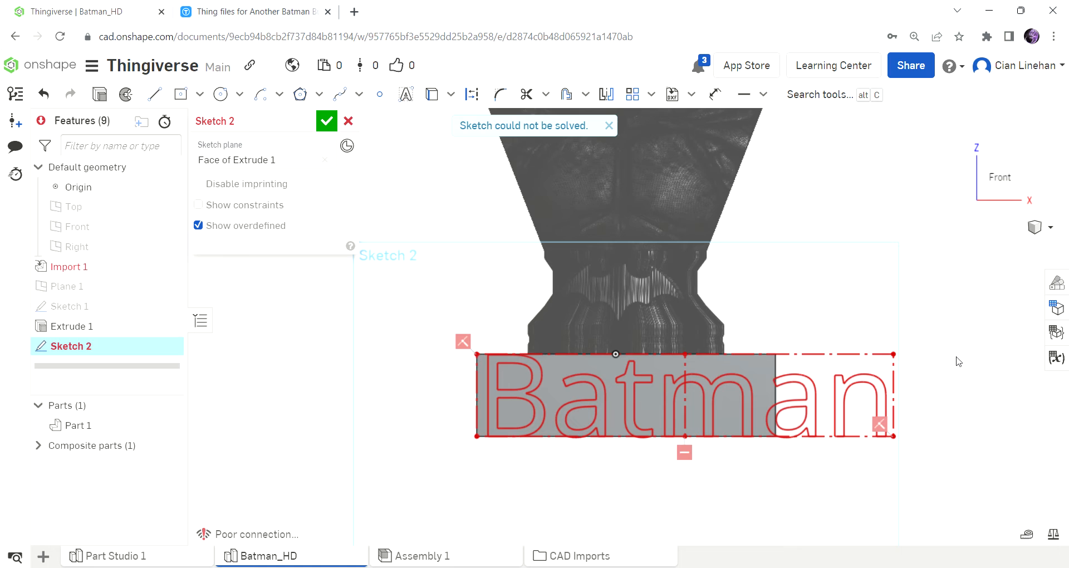
Delete the coincident constraint at the text box's lower-right corner and shrink the text to fit the plinth's width.
click(880, 424)
key(Delete)
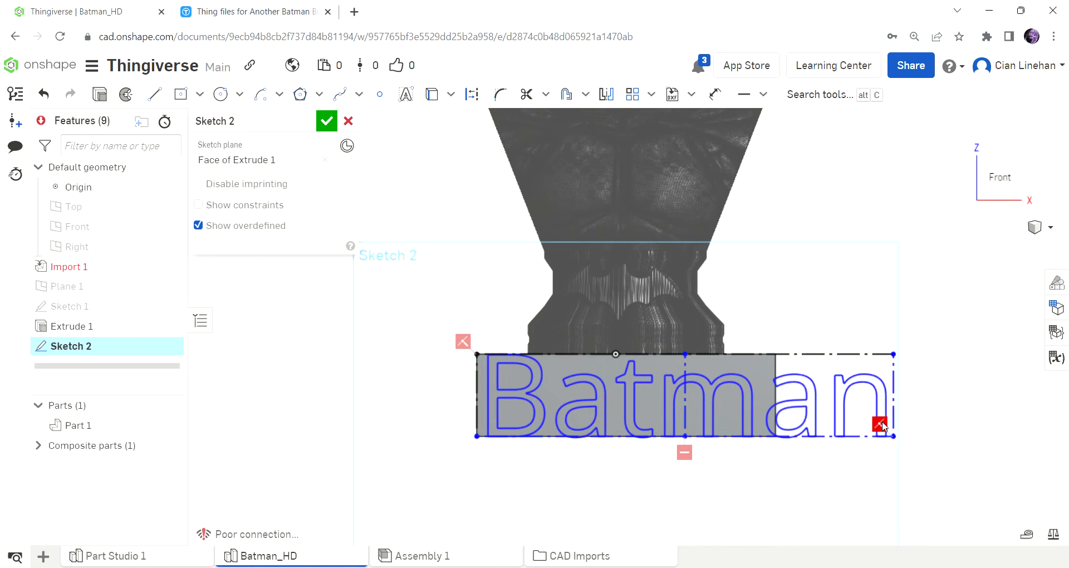
scroll(780, 485, up, 2)
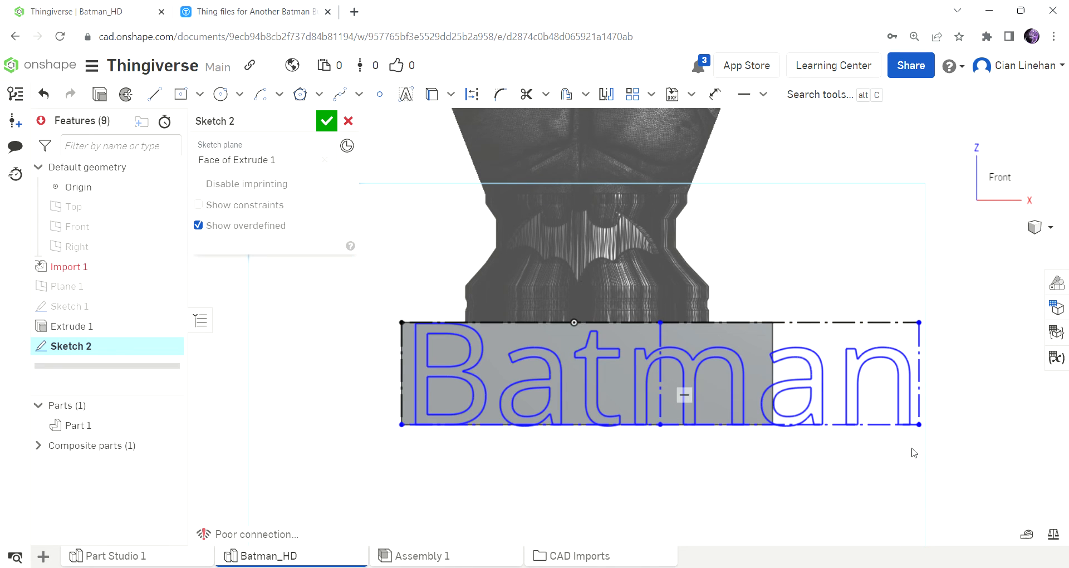
drag(917, 428, 778, 397)
scroll(740, 437, up, 2)
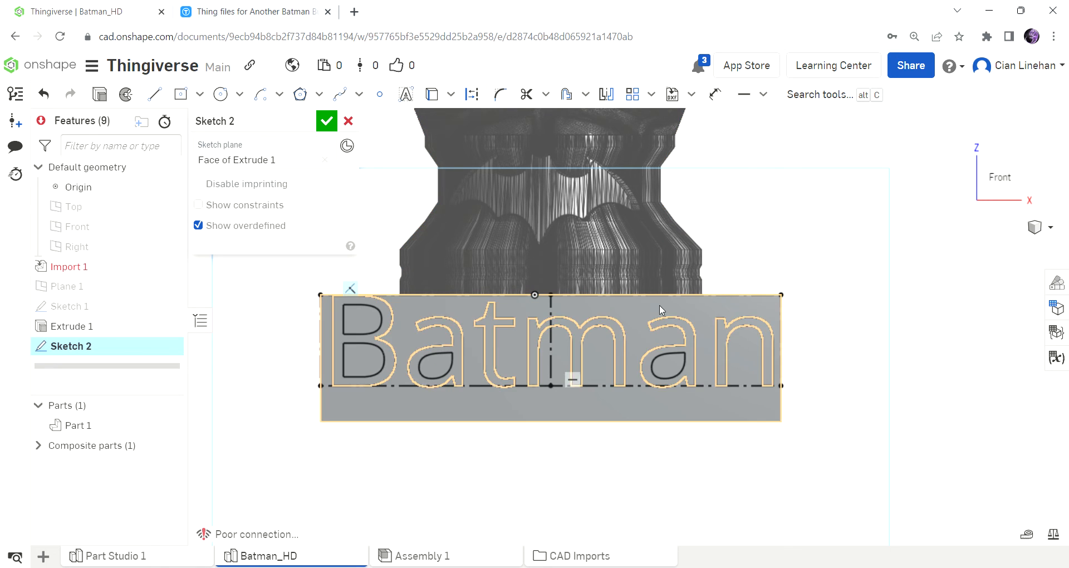
click(722, 295)
key(d)
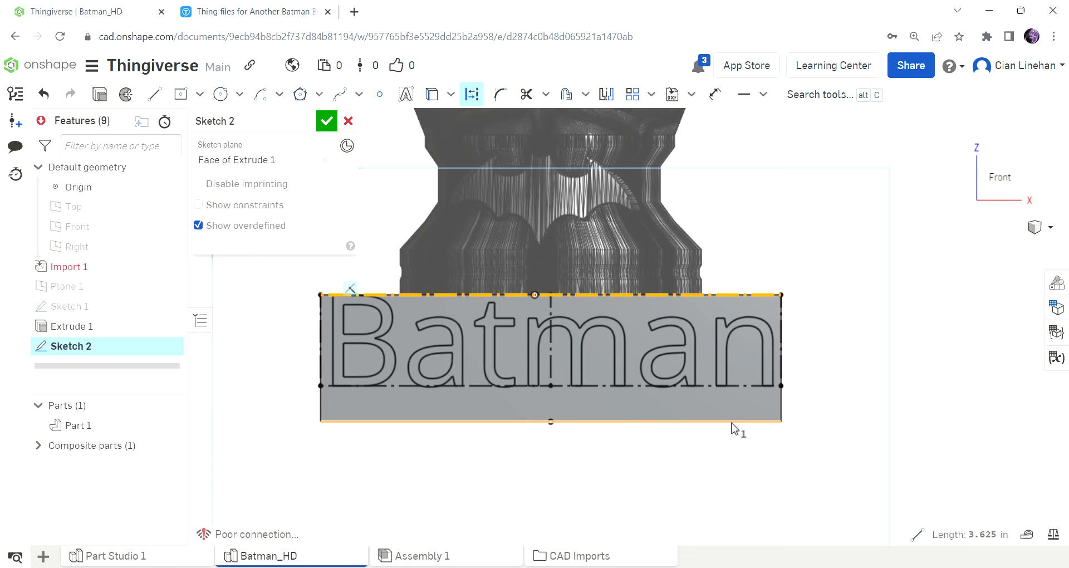
key(Escape)
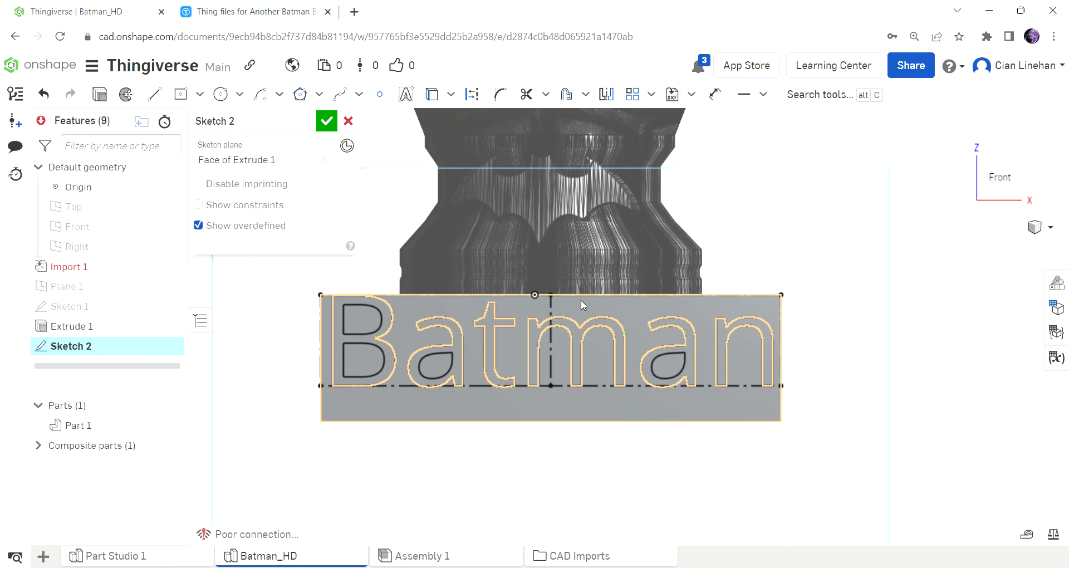
click(652, 365)
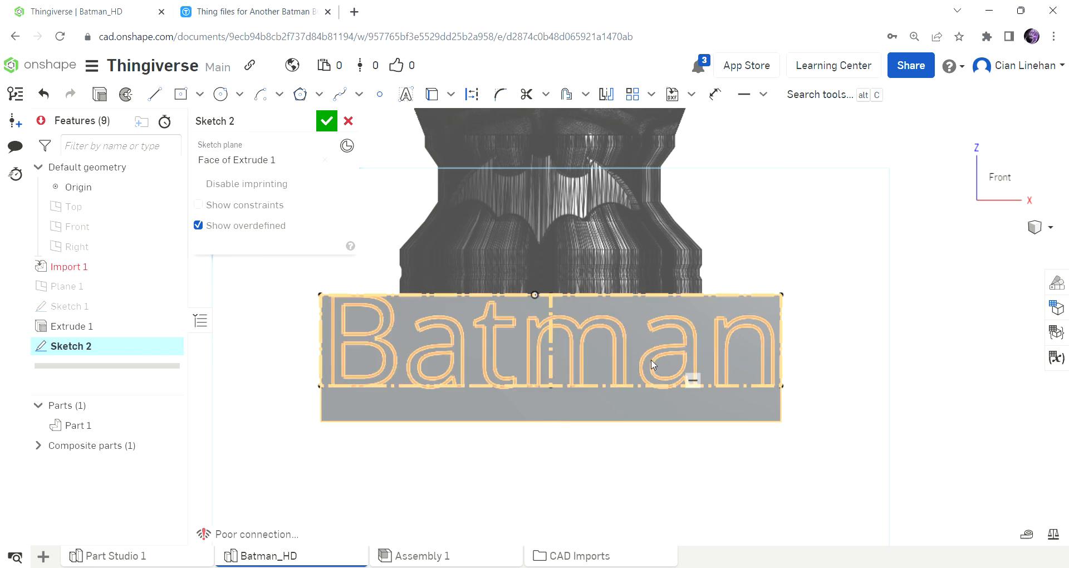
key(d)
click(647, 392)
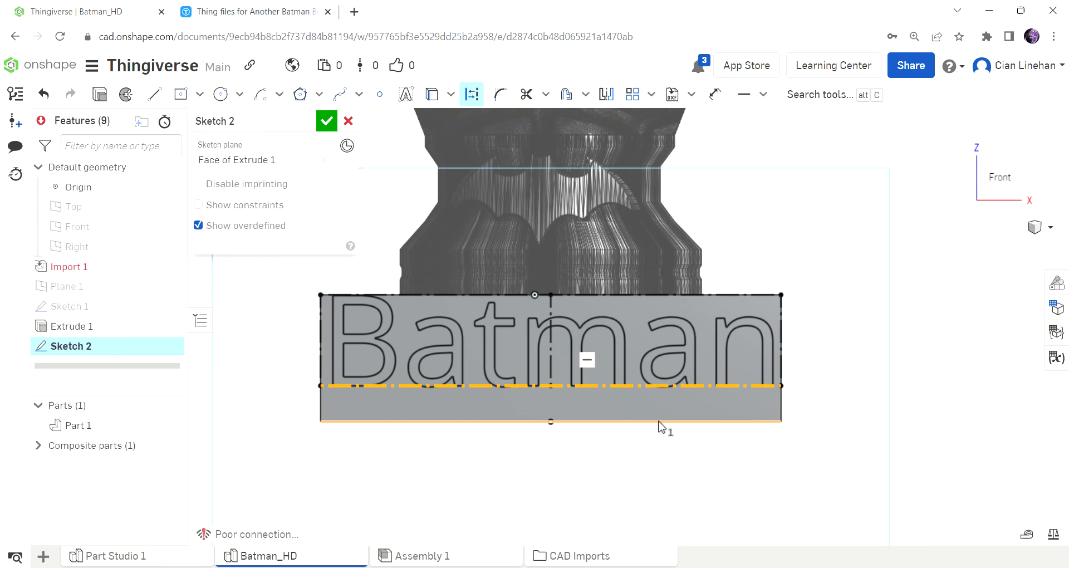
click(658, 422)
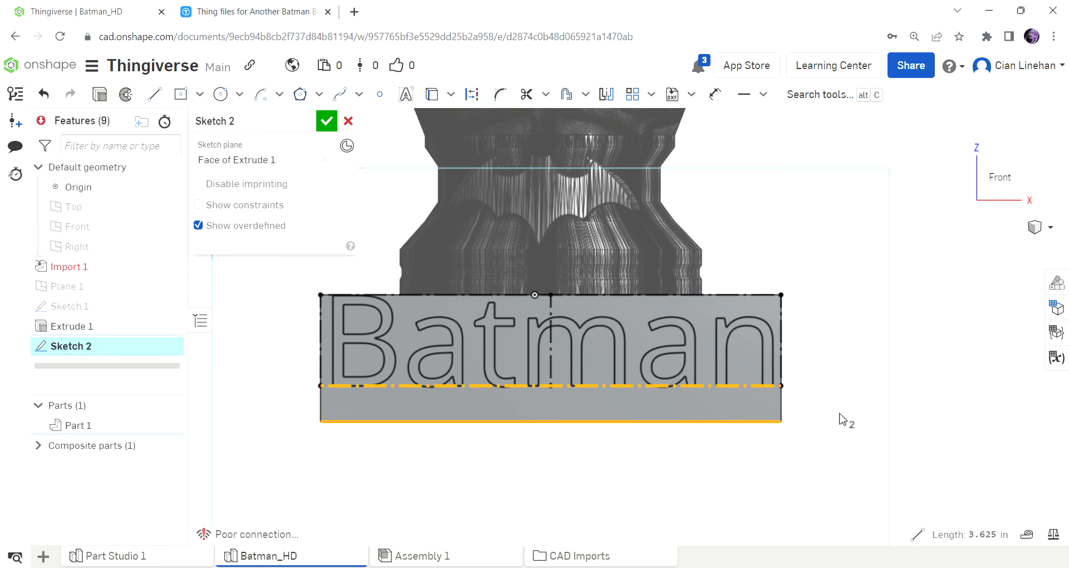
click(969, 445)
Dimension the gap between the text box's bottom line and the plinth's bottom edge as 0.283244/2 in.
click(715, 94)
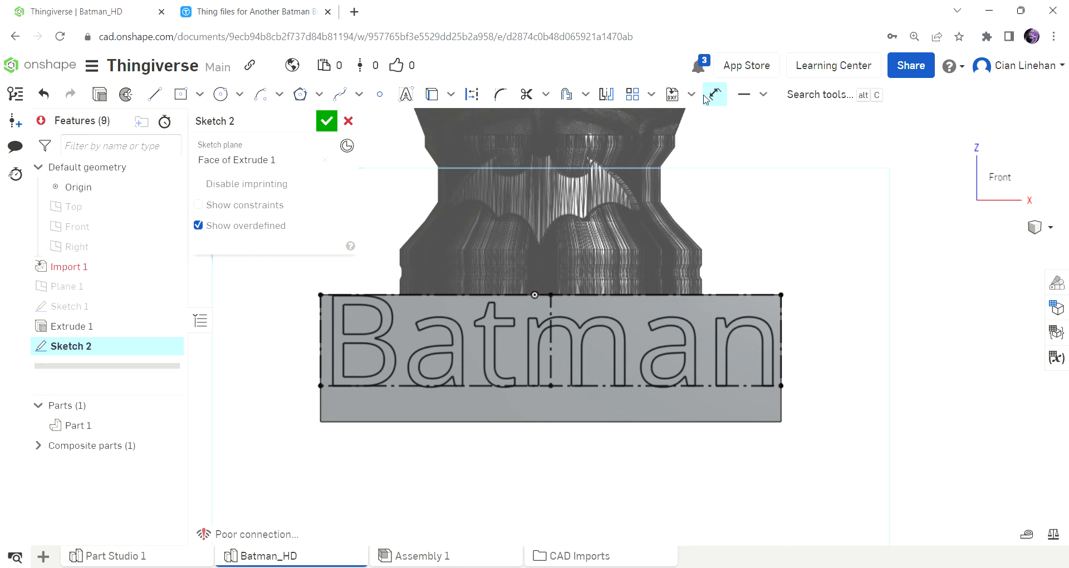
click(618, 385)
click(610, 422)
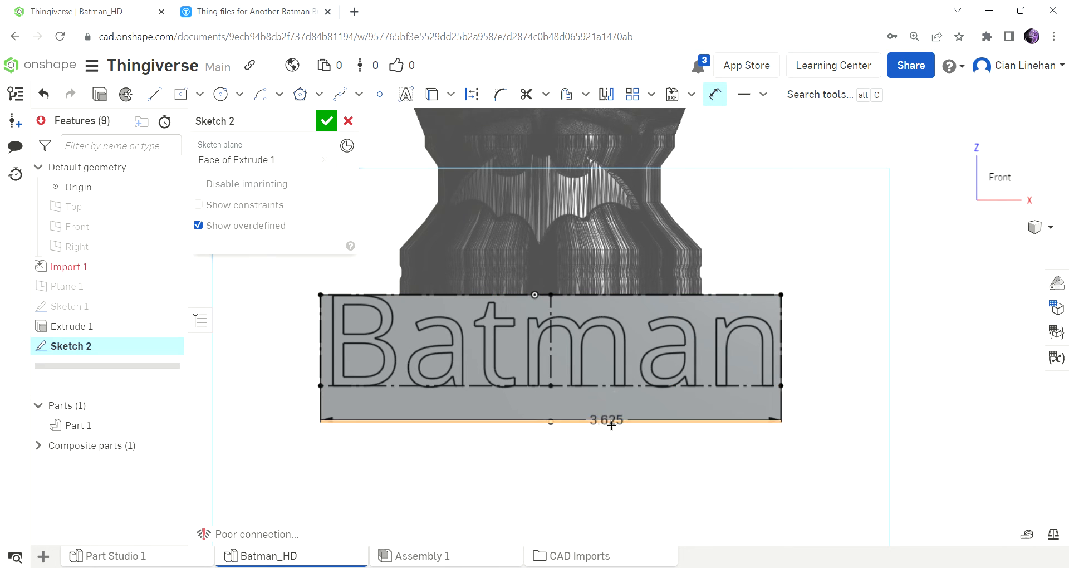
click(940, 402)
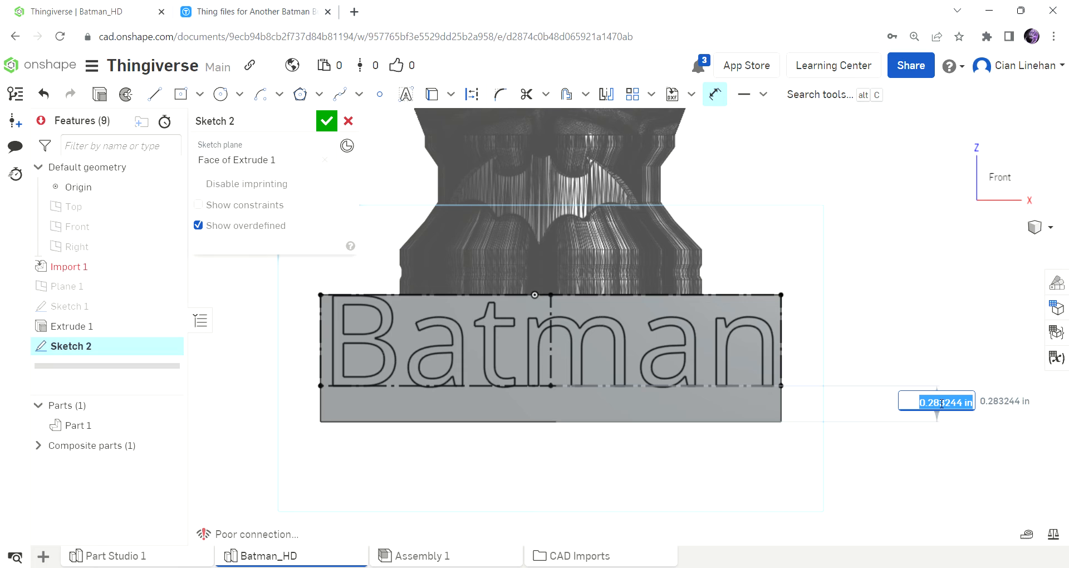
key(Right)
key(BackSpace)
key(BackSpace)
key(BackSpace)
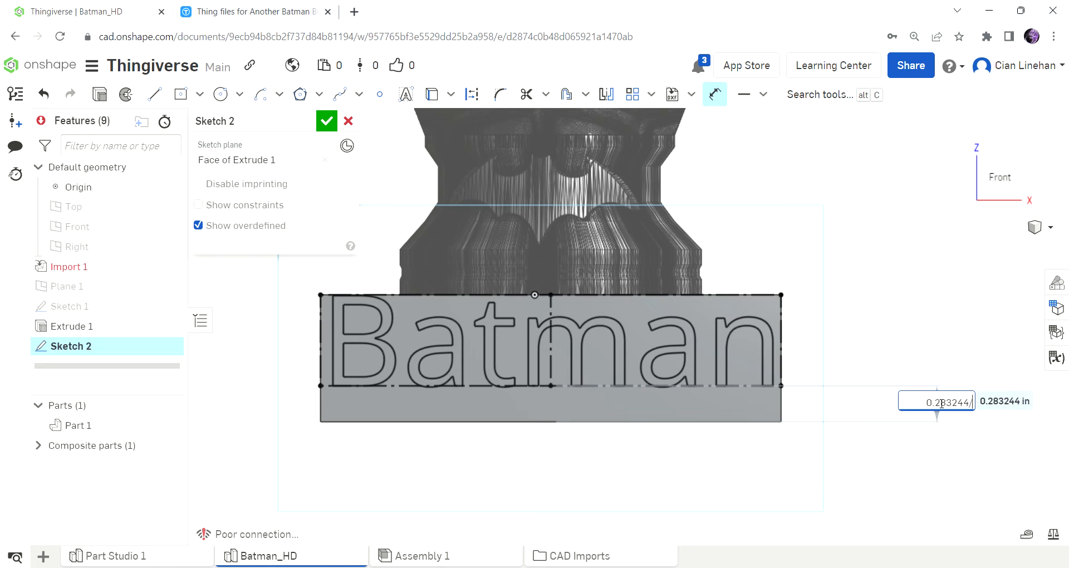
text(/2)
key(Return)
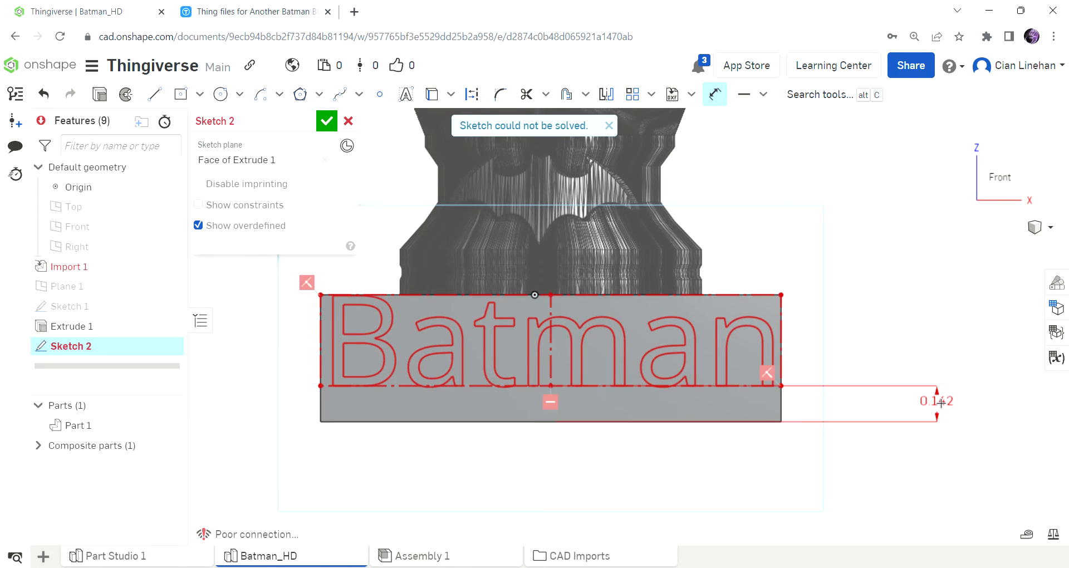
Remove the text box's upper-left corner constraint and make that corner coincident with the plinth's left edge instead.
click(715, 94)
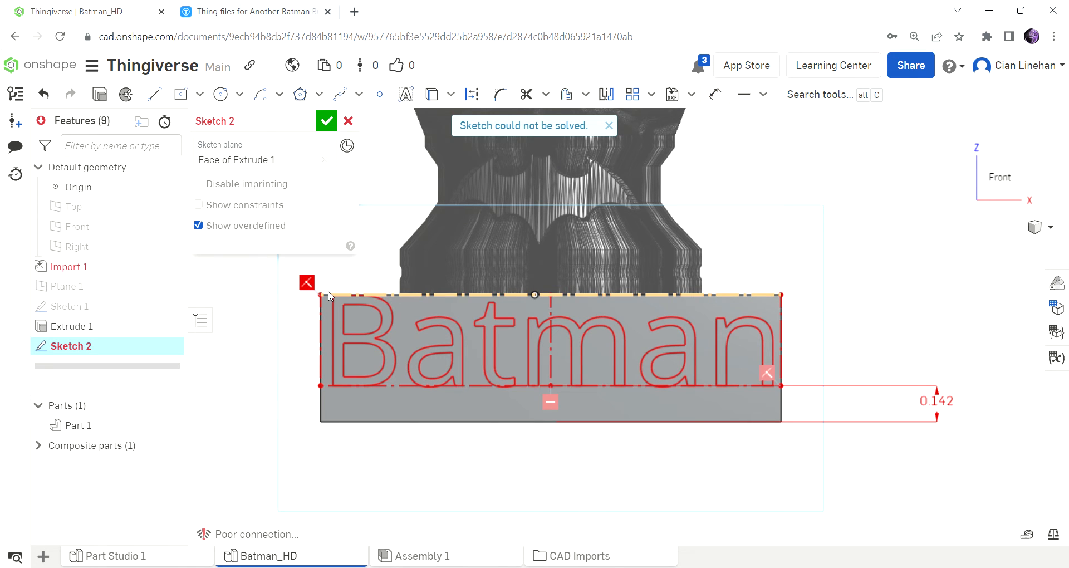
drag(329, 295, 334, 314)
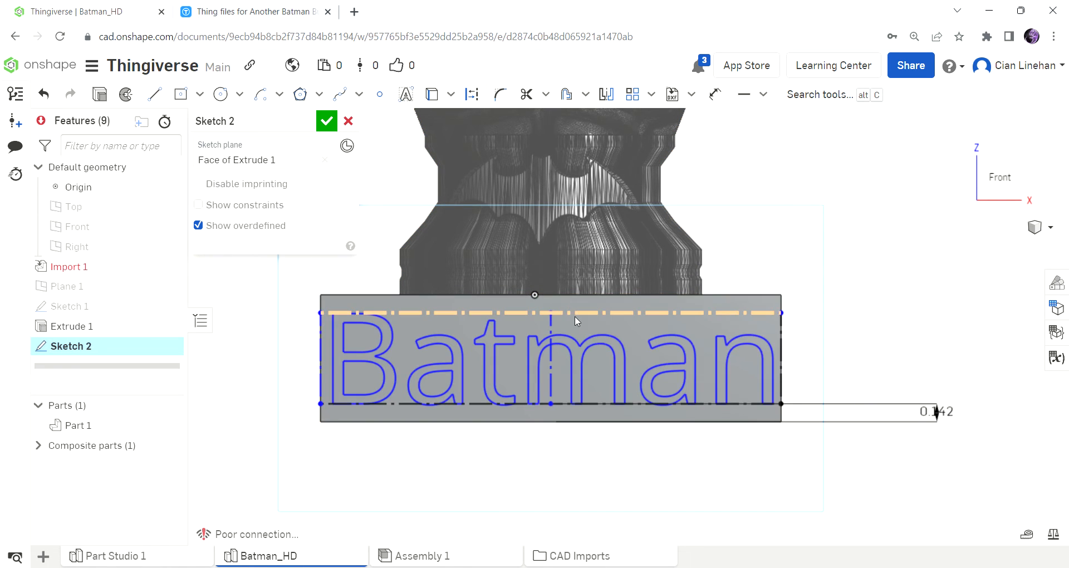
click(763, 94)
click(785, 121)
click(321, 304)
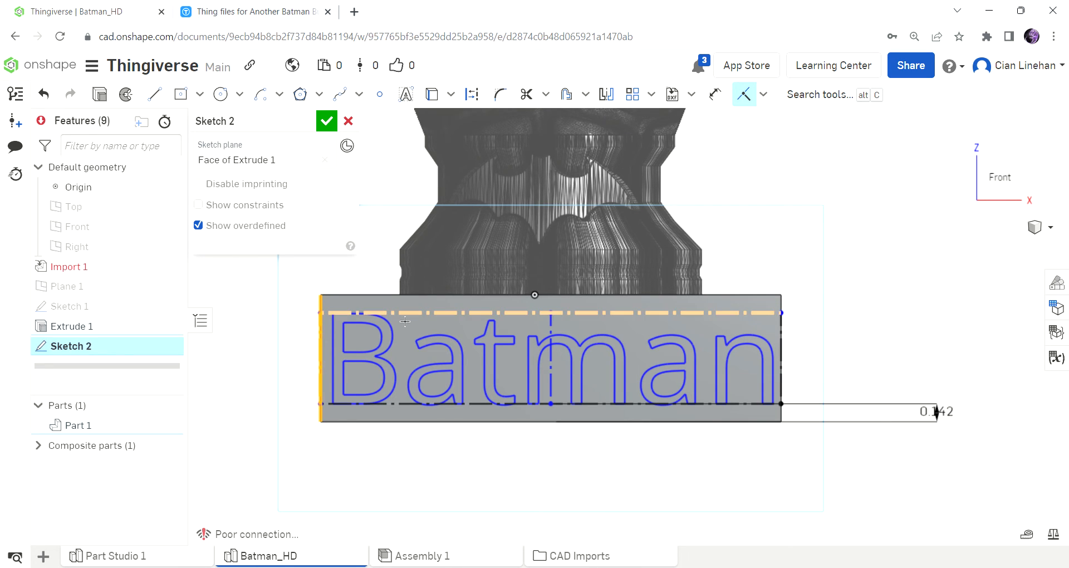
key(Escape)
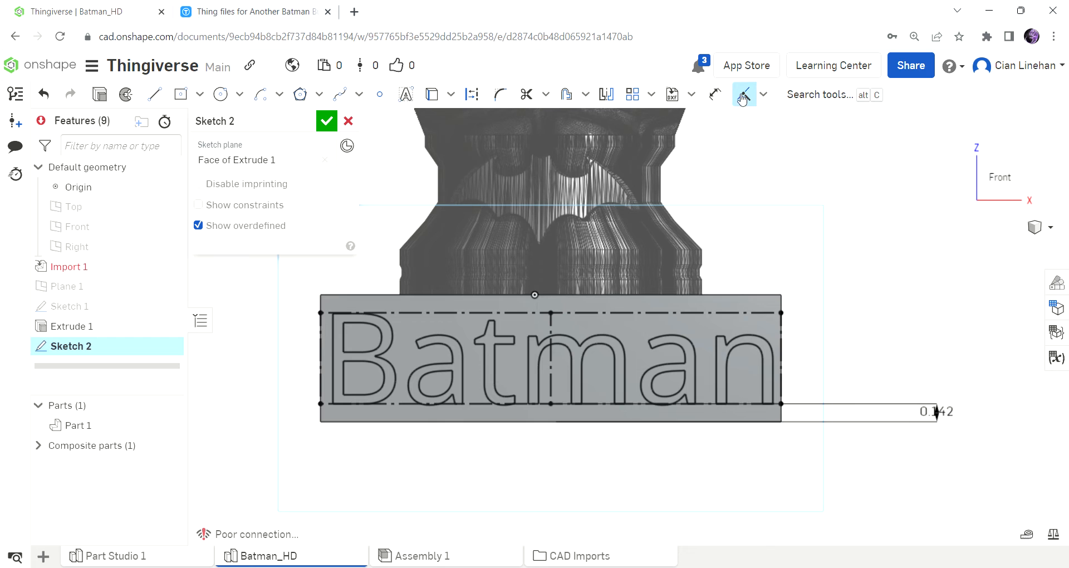
scroll(523, 376, up, 5)
scroll(546, 363, down, 6)
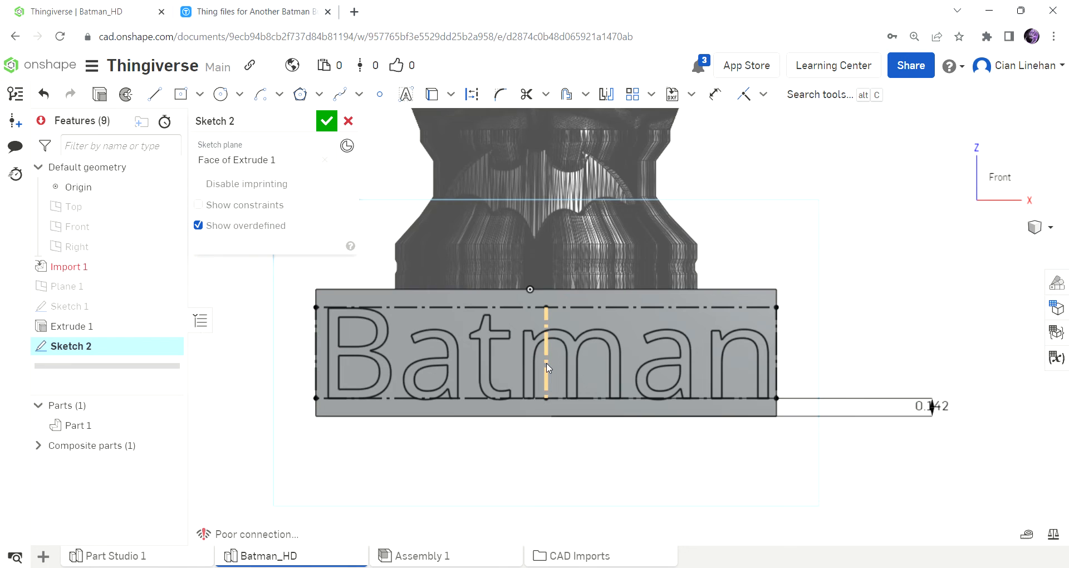
scroll(546, 363, up, 6)
scroll(545, 363, down, 4)
scroll(546, 367, down, 2)
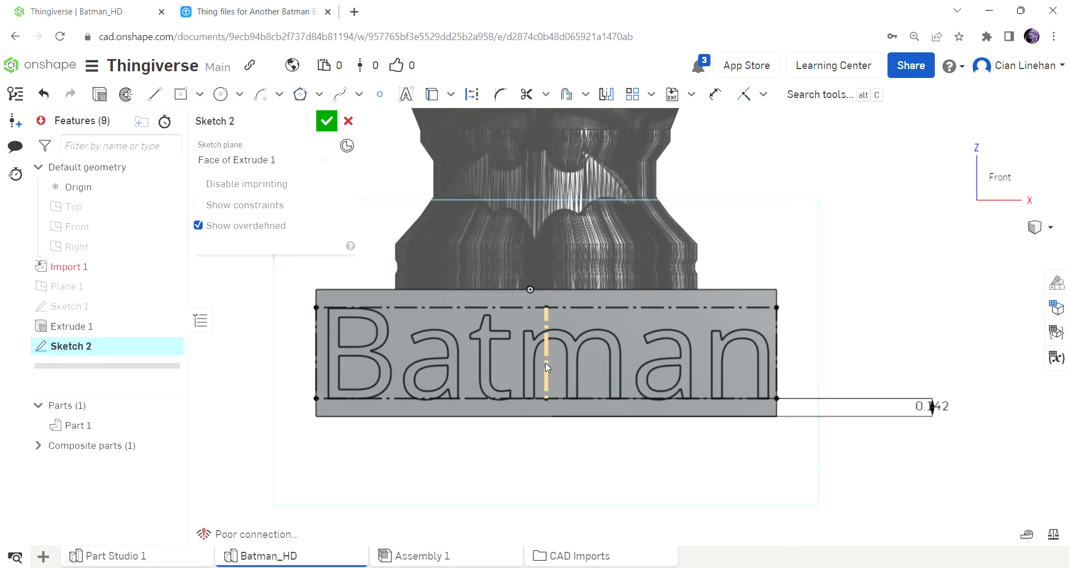
scroll(345, 344, up, 3)
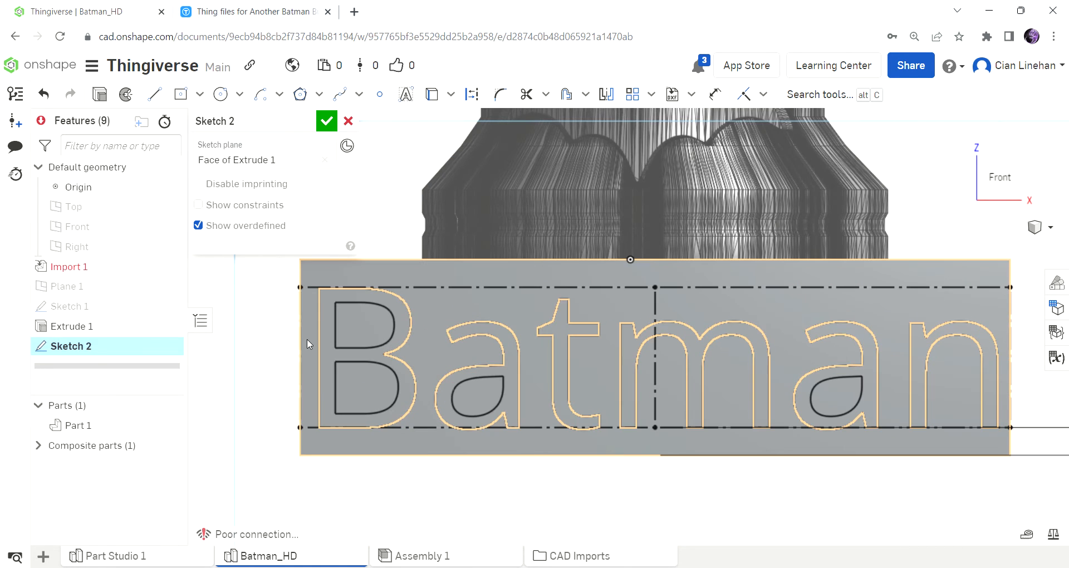
scroll(315, 341, down, 2)
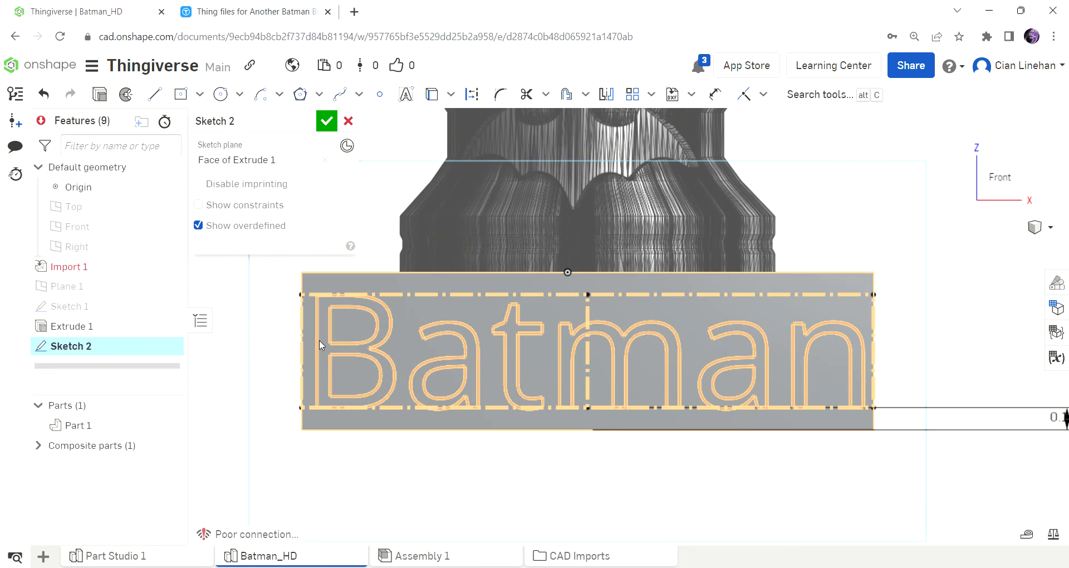
Undo the text box's last constraint, centre the lettering on the plinth's front face instead, and accept the sketch.
key(ctrl+z)
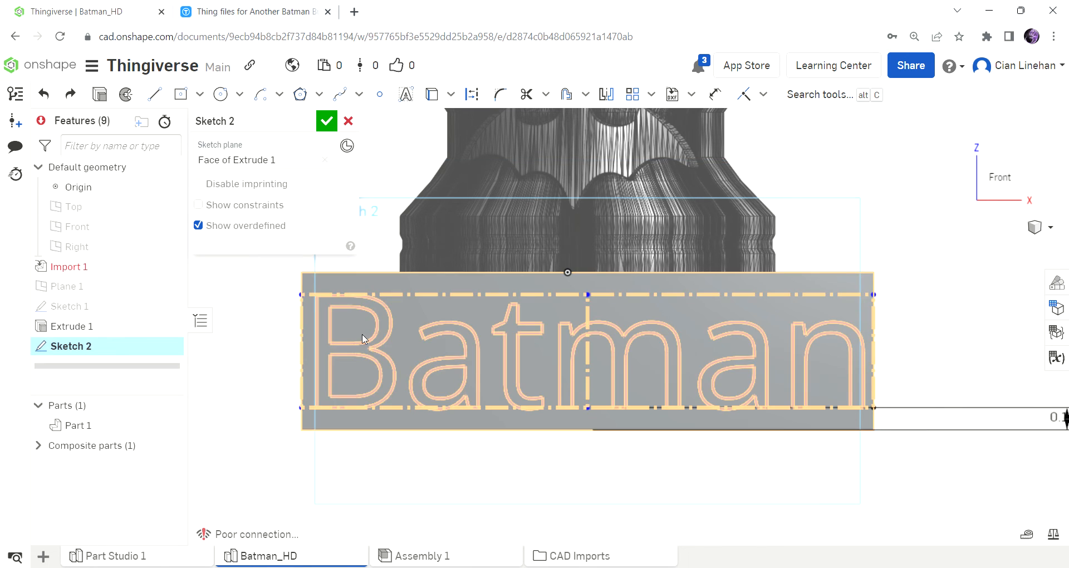
drag(299, 301, 299, 337)
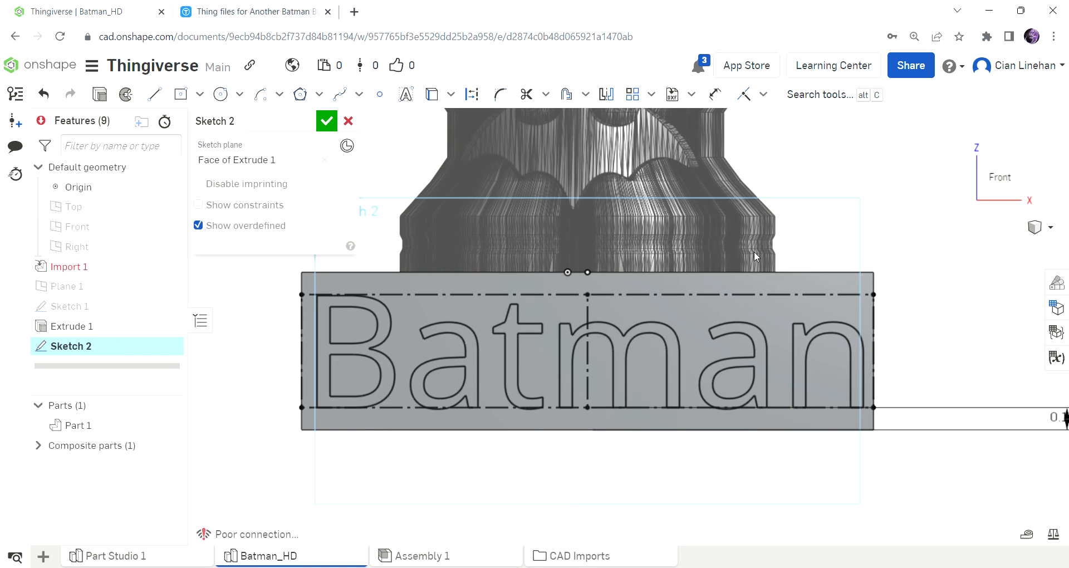
click(327, 121)
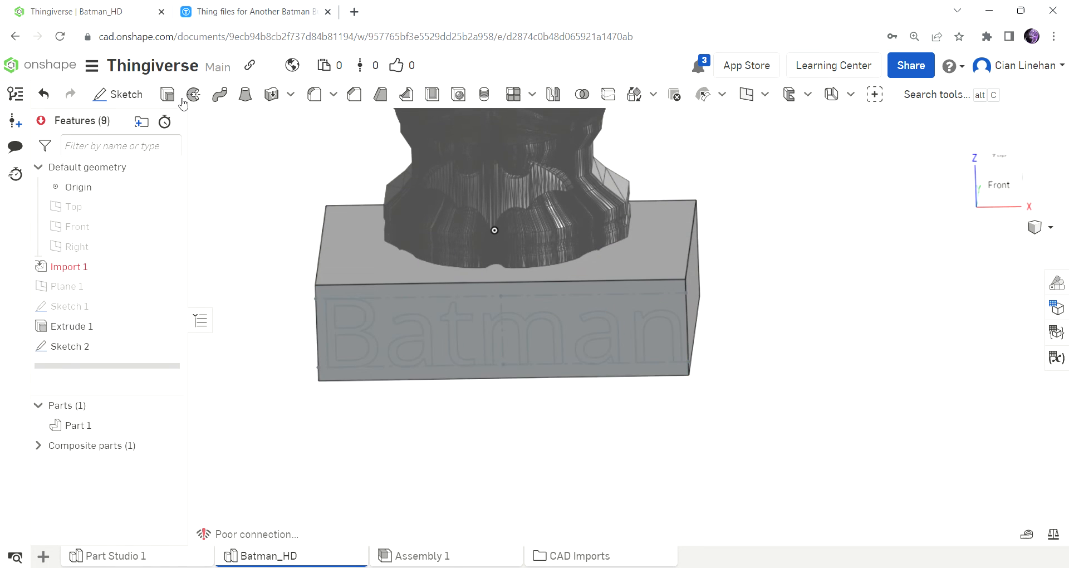
Extrude all six Batman letters as a Remove cut 0.125 in deep into the plinth's front face.
key(shift+e)
click(559, 322)
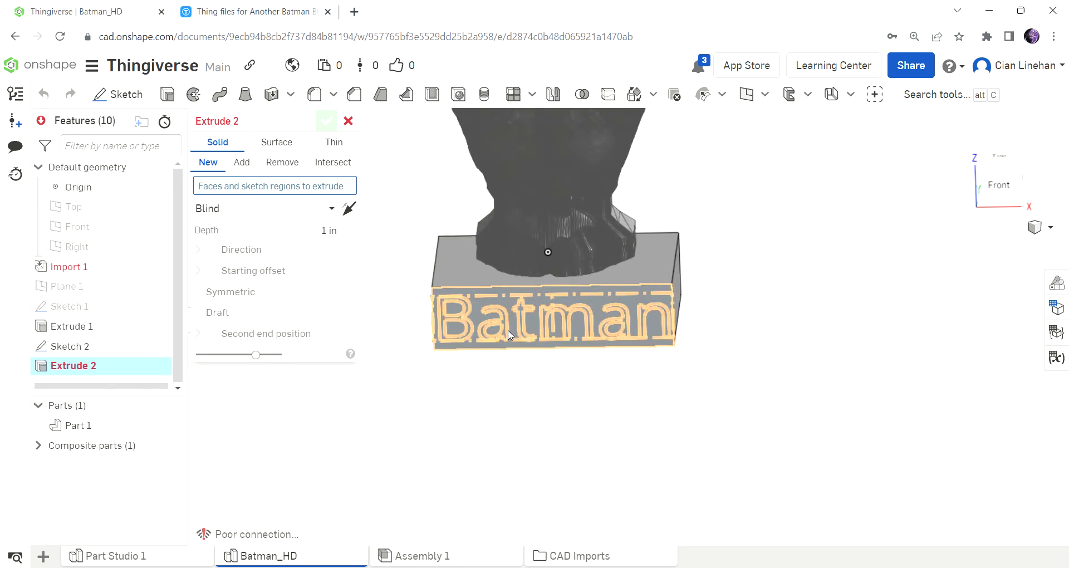
scroll(484, 332, up, 5)
click(436, 329)
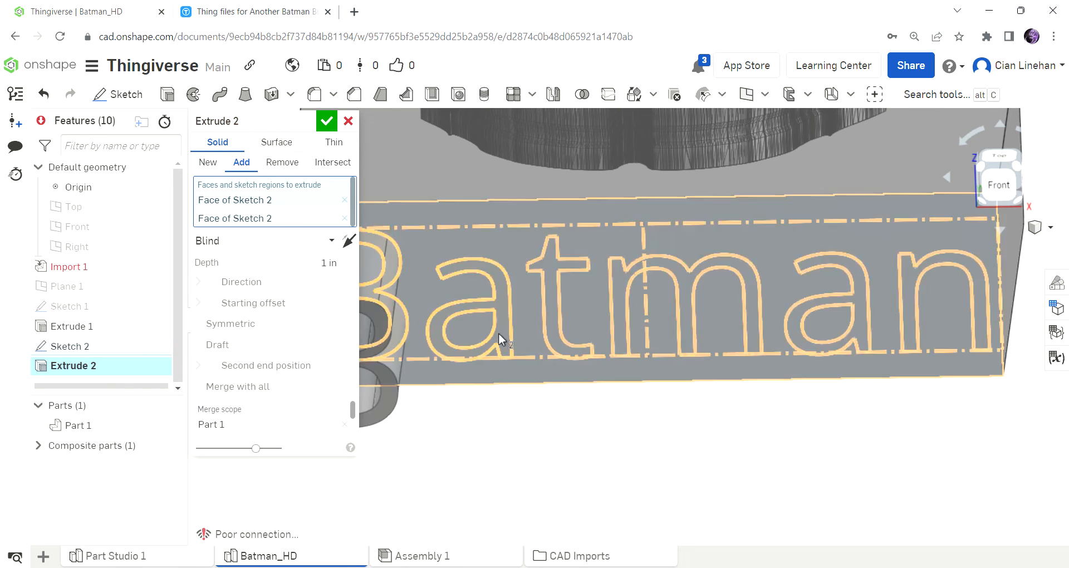
click(552, 320)
click(628, 329)
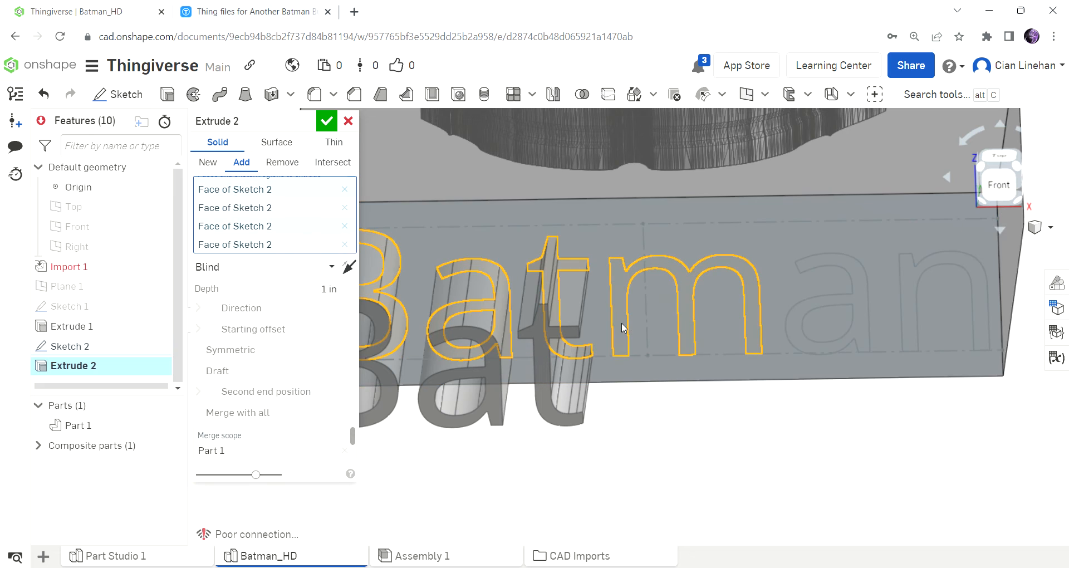
click(793, 322)
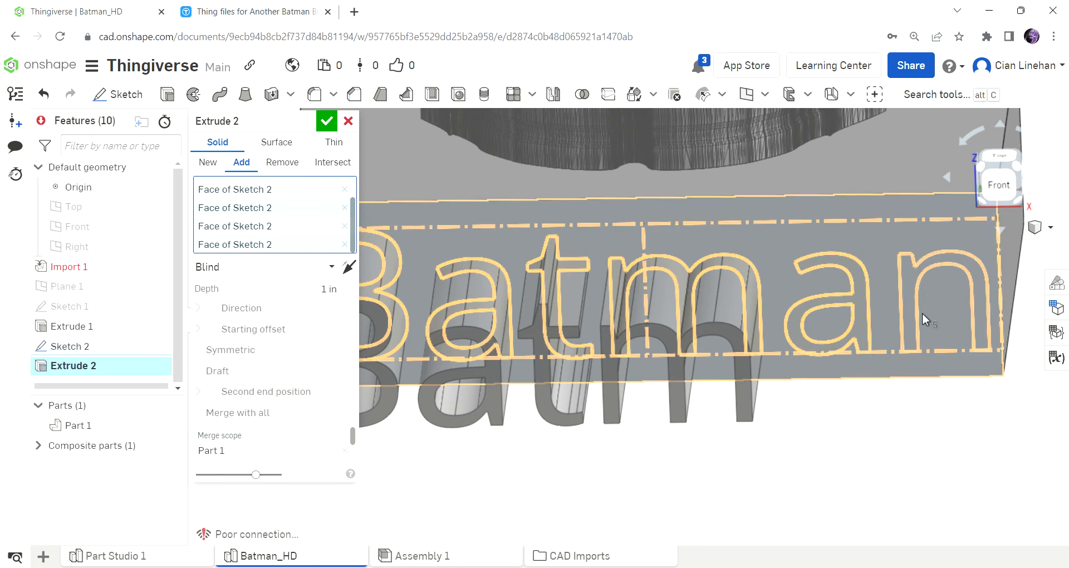
click(910, 311)
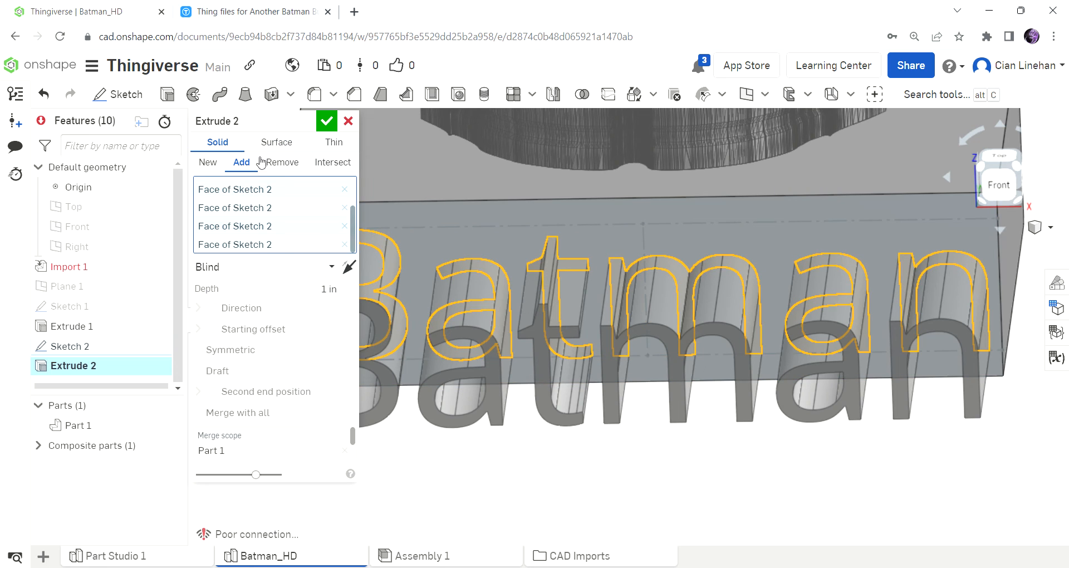
scroll(556, 313, down, 5)
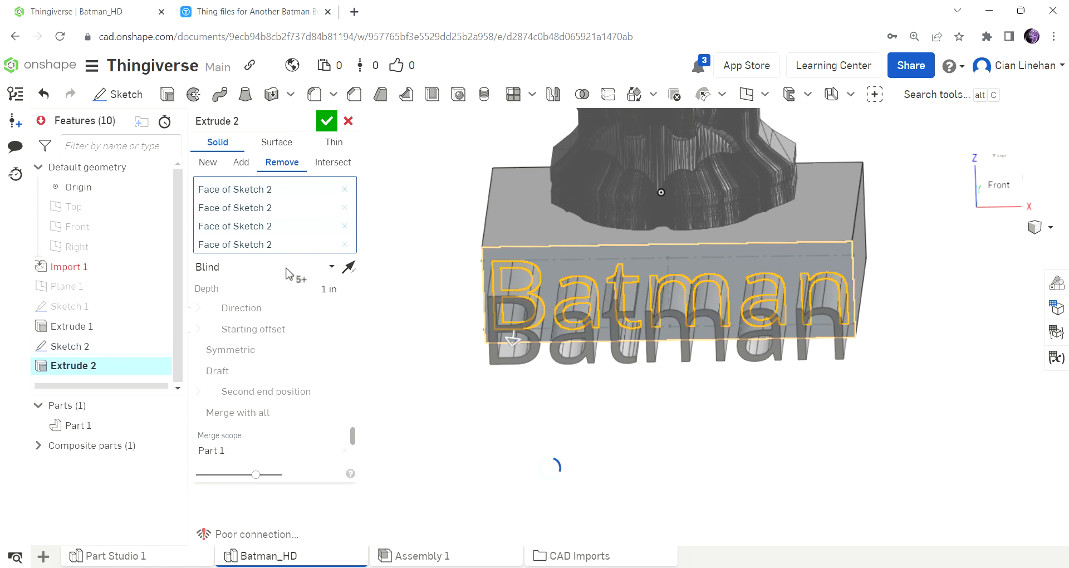
click(293, 292)
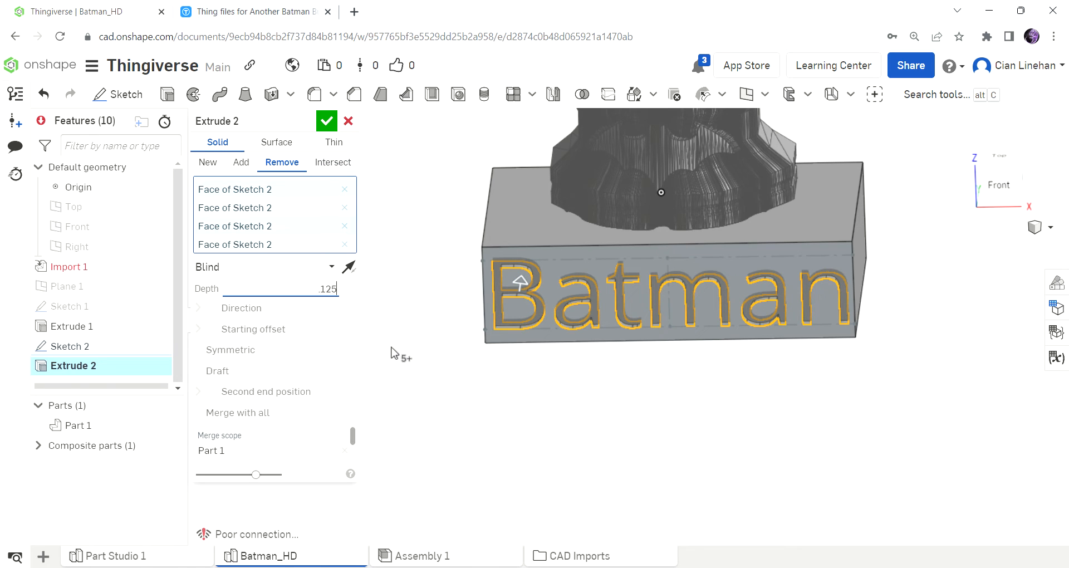
click(326, 120)
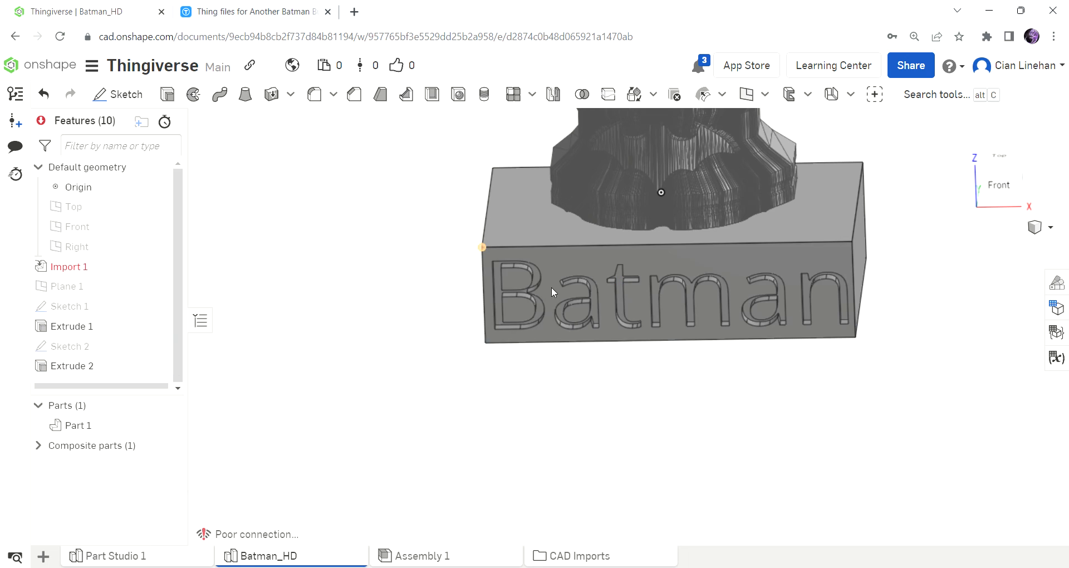
scroll(823, 335, up, 2)
right_drag(822, 334, 824, 257)
scroll(821, 264, down, 4)
right_drag(756, 225, 737, 313)
scroll(821, 254, up, 3)
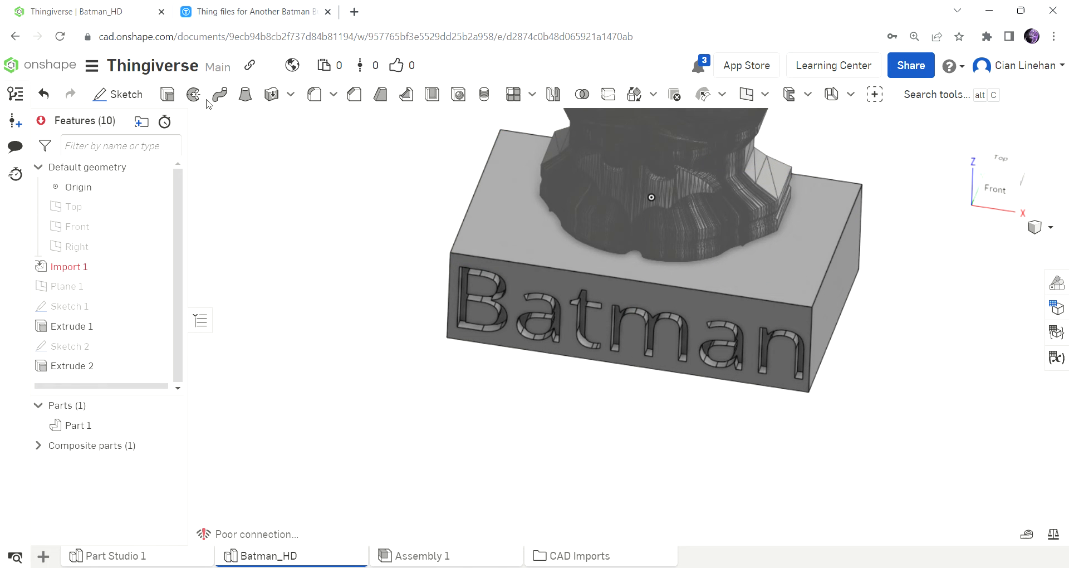
click(358, 101)
click(539, 266)
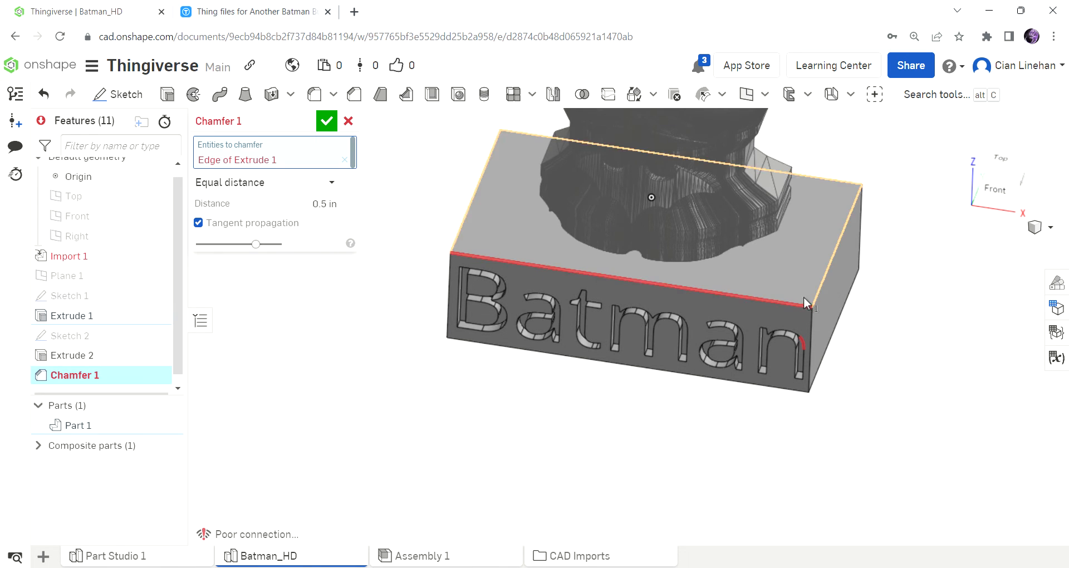
scroll(807, 304, up, 3)
click(546, 266)
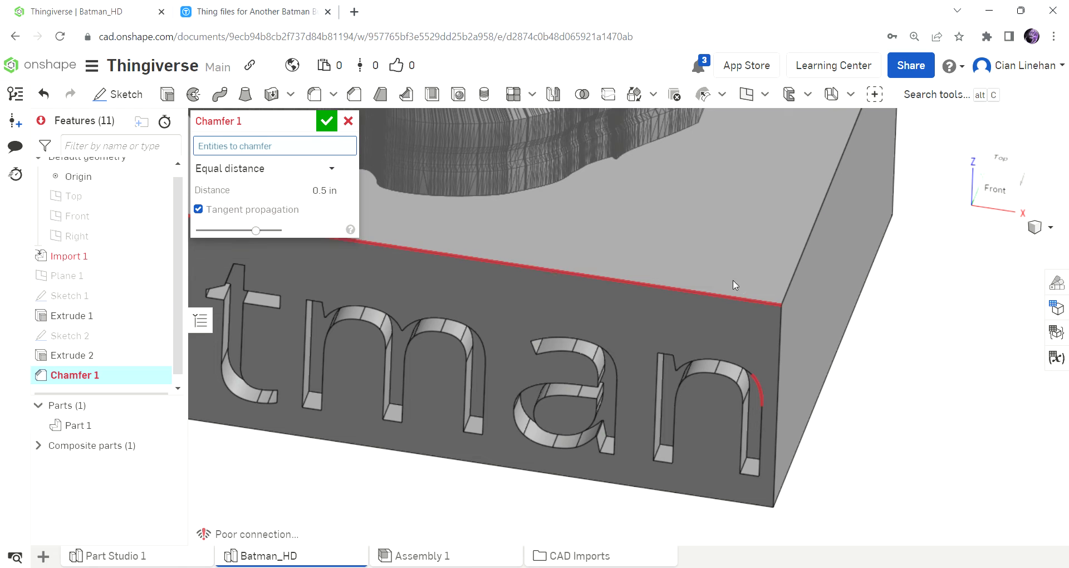
click(784, 283)
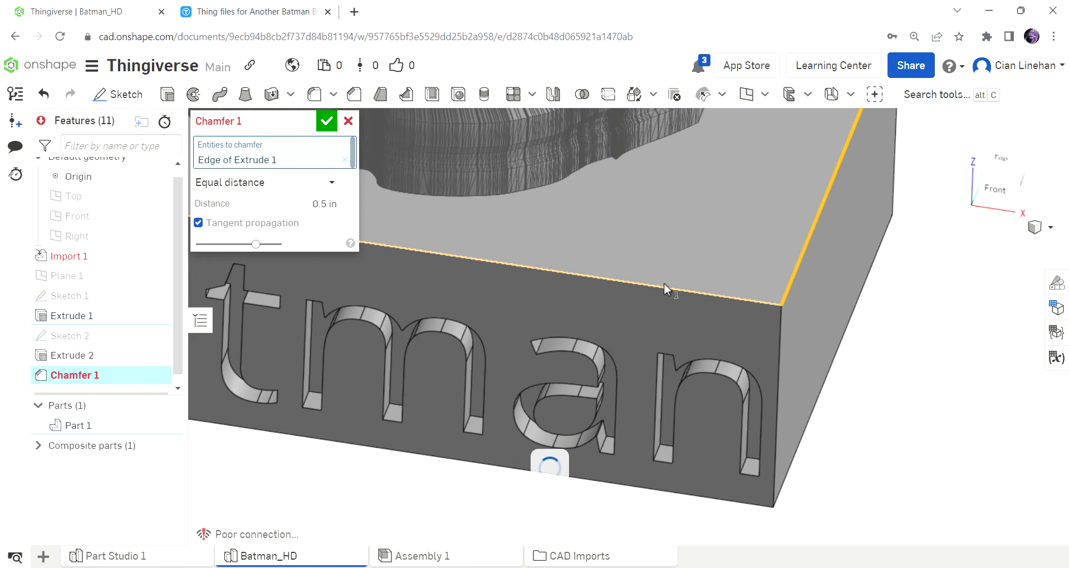
scroll(662, 282, down, 3)
click(325, 204)
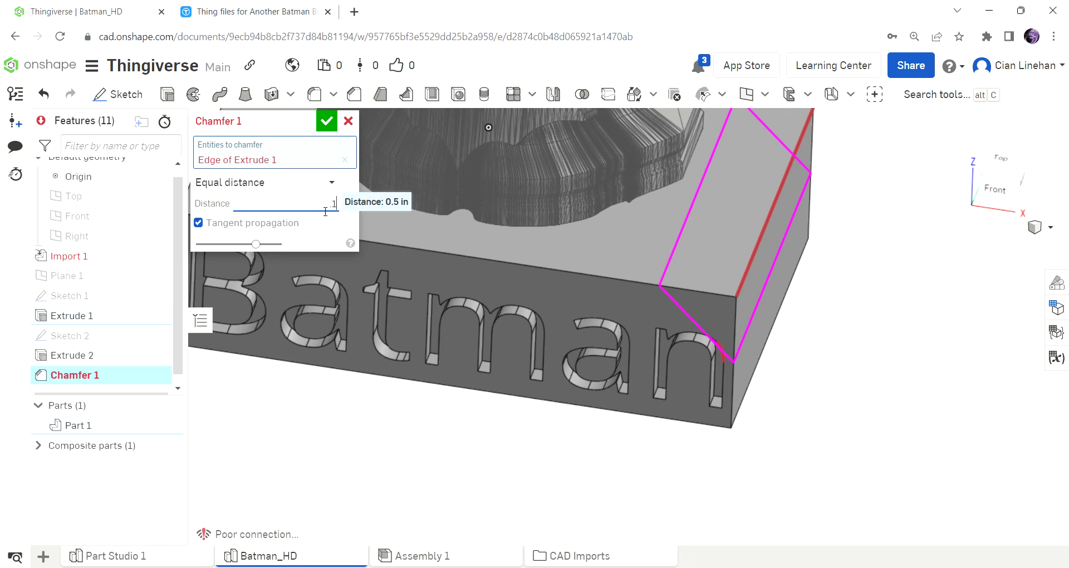
key(Return)
scroll(779, 261, up, 3)
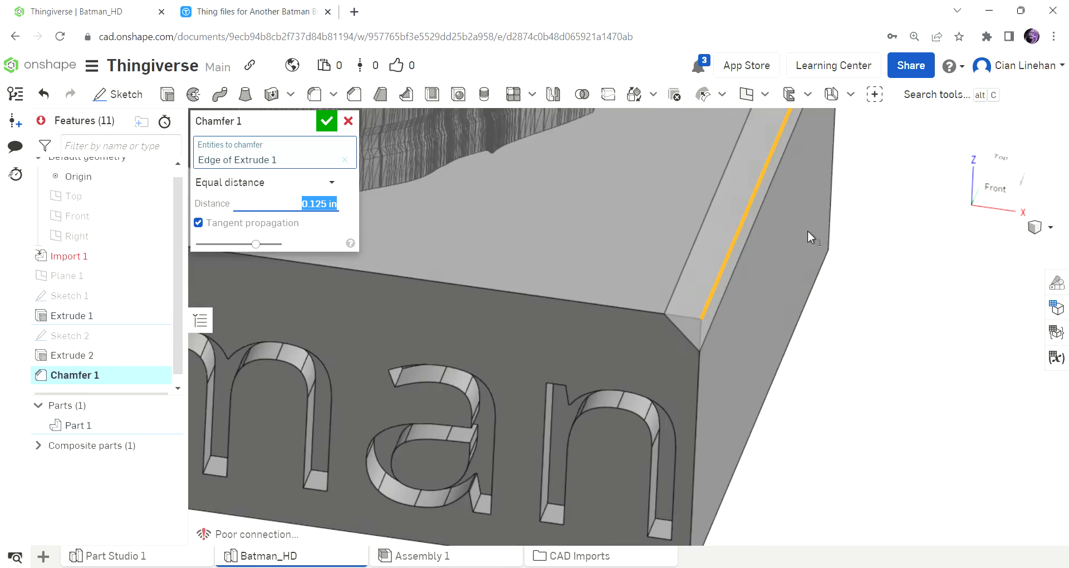
right_drag(811, 236, 848, 160)
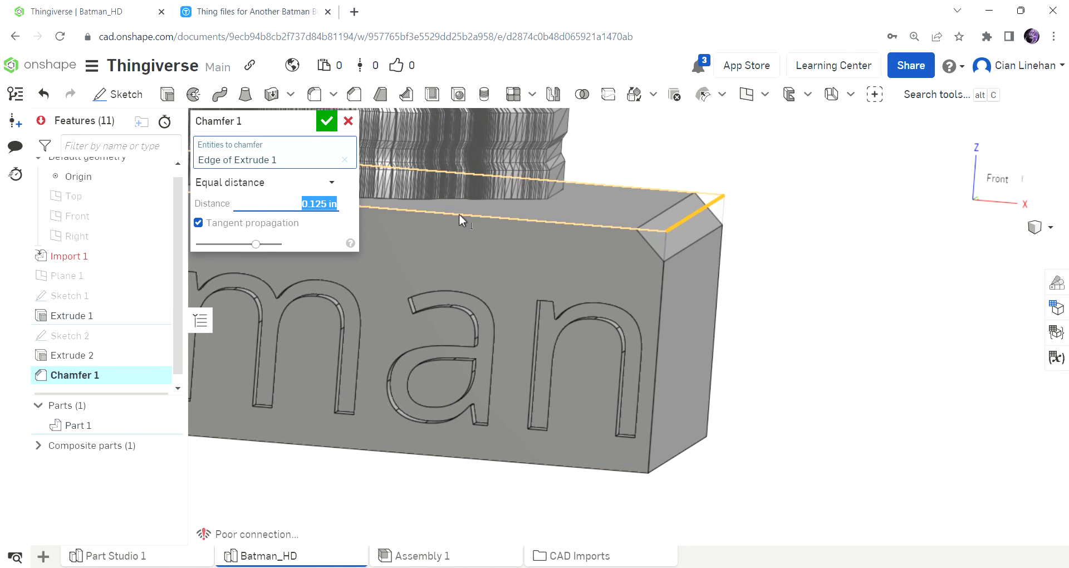
click(351, 122)
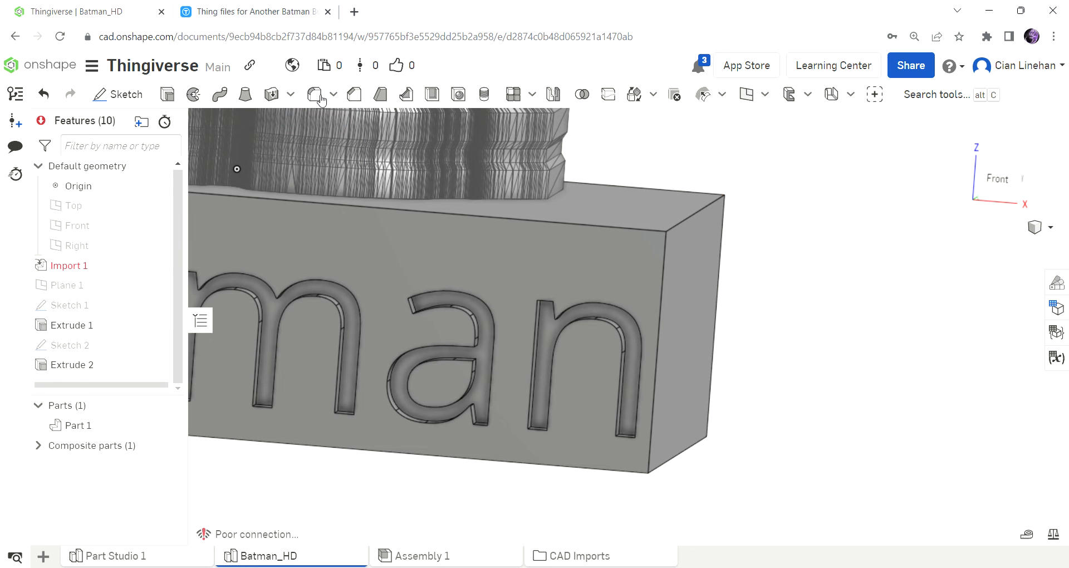
Start a fillet with a 0.125 in radius on the plinth's right top edge.
click(320, 97)
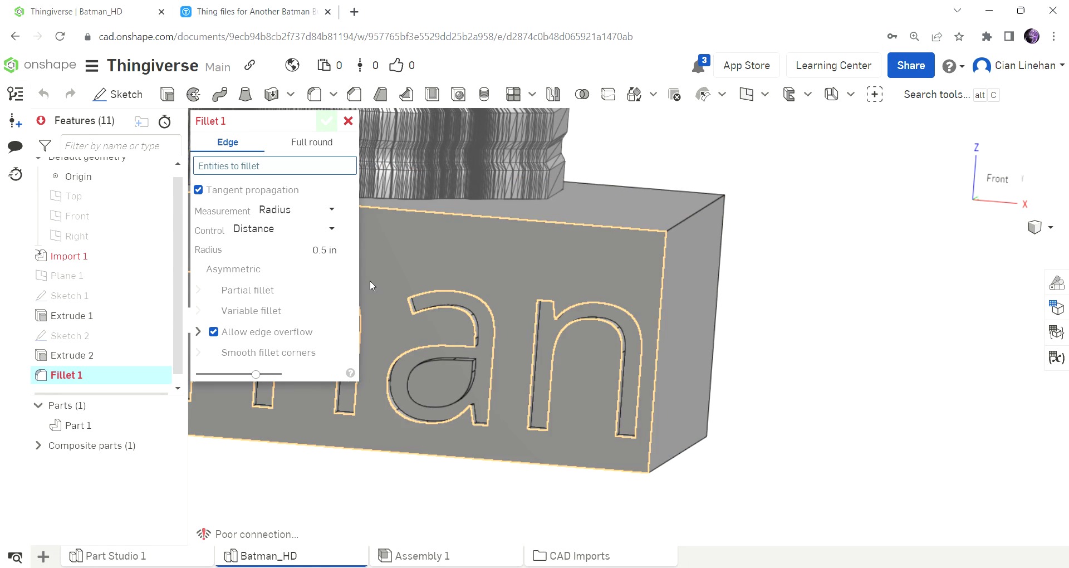
click(318, 256)
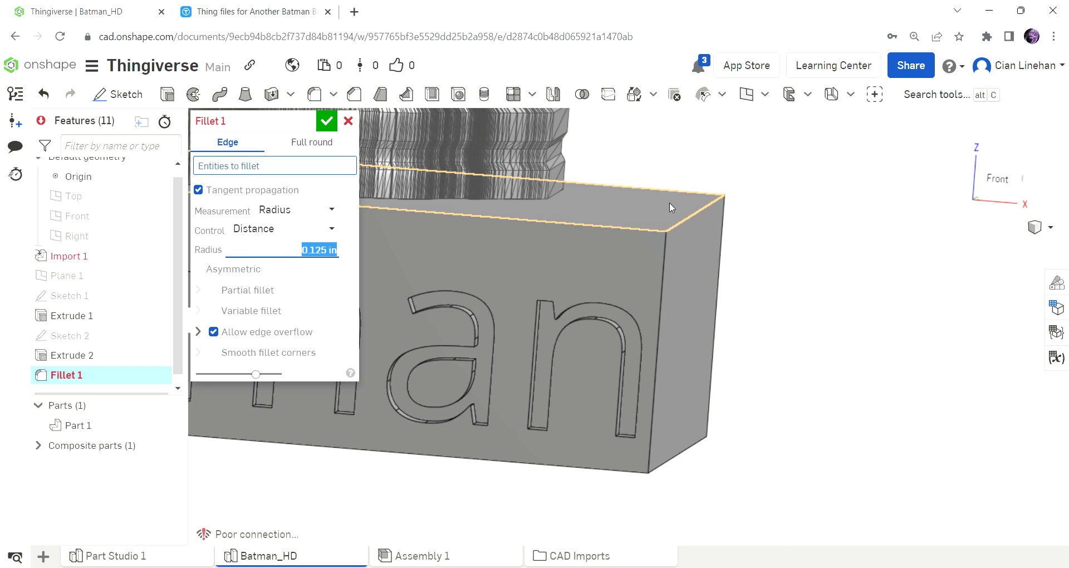
click(681, 221)
scroll(751, 193, up, 2)
scroll(752, 194, up, 3)
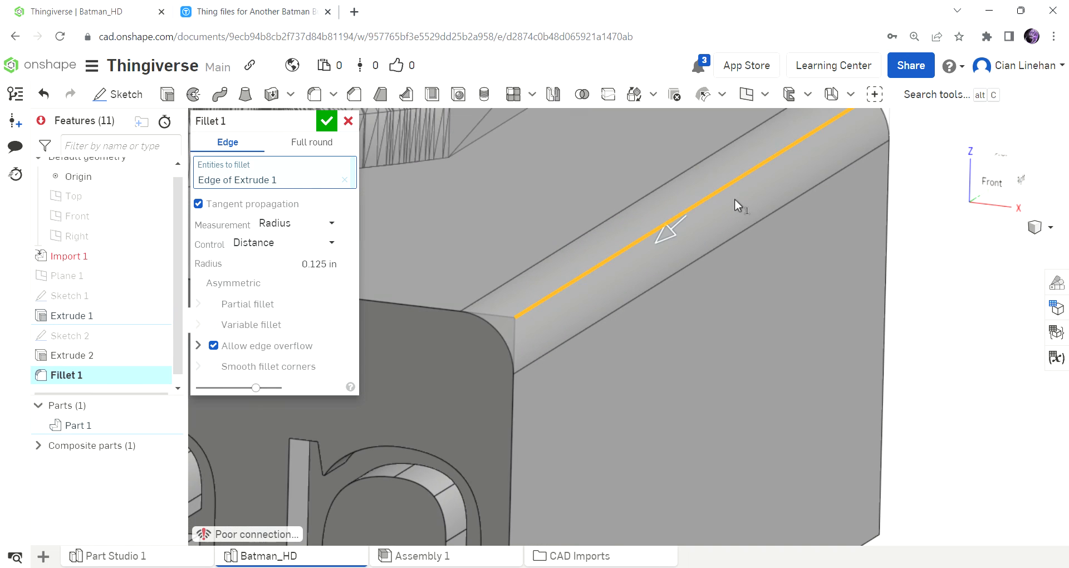
scroll(564, 332, down, 4)
scroll(523, 336, up, 4)
scroll(503, 338, down, 1)
scroll(503, 338, down, 1)
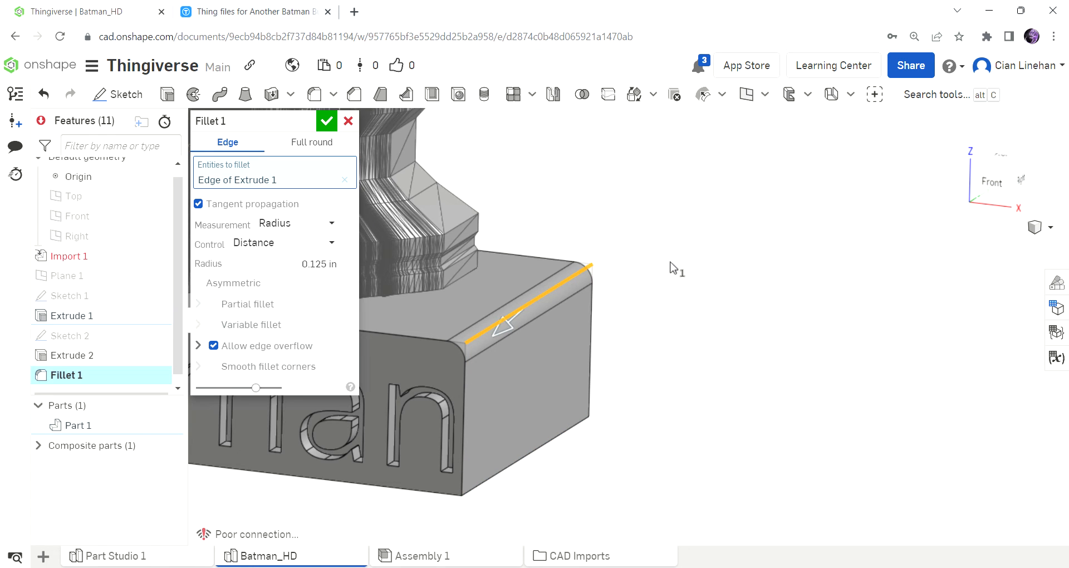
scroll(794, 291, down, 2)
scroll(573, 277, up, 6)
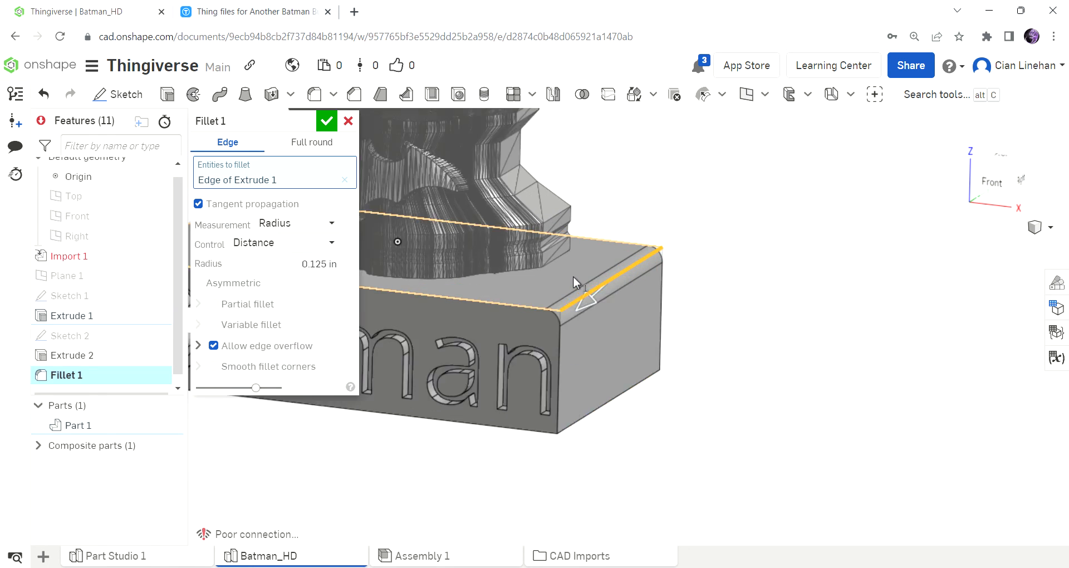
mouse_move(640, 310)
right_down()
mouse_move(678, 292)
mouse_move(634, 313)
right_up()
scroll(620, 293, down, 3)
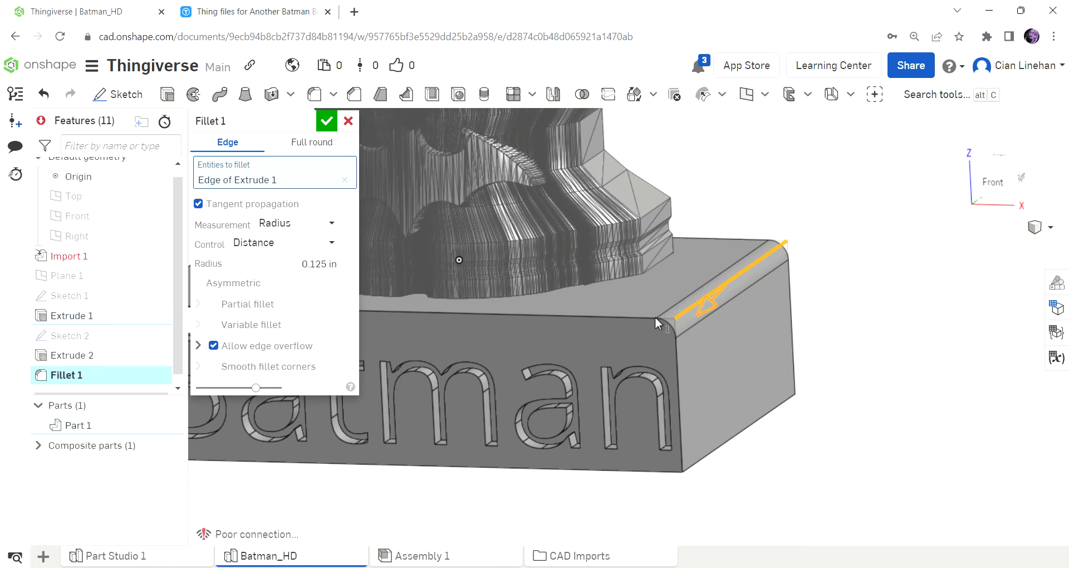
Add the plinth's front top edge and its front-left vertical edge to the fillet.
click(604, 314)
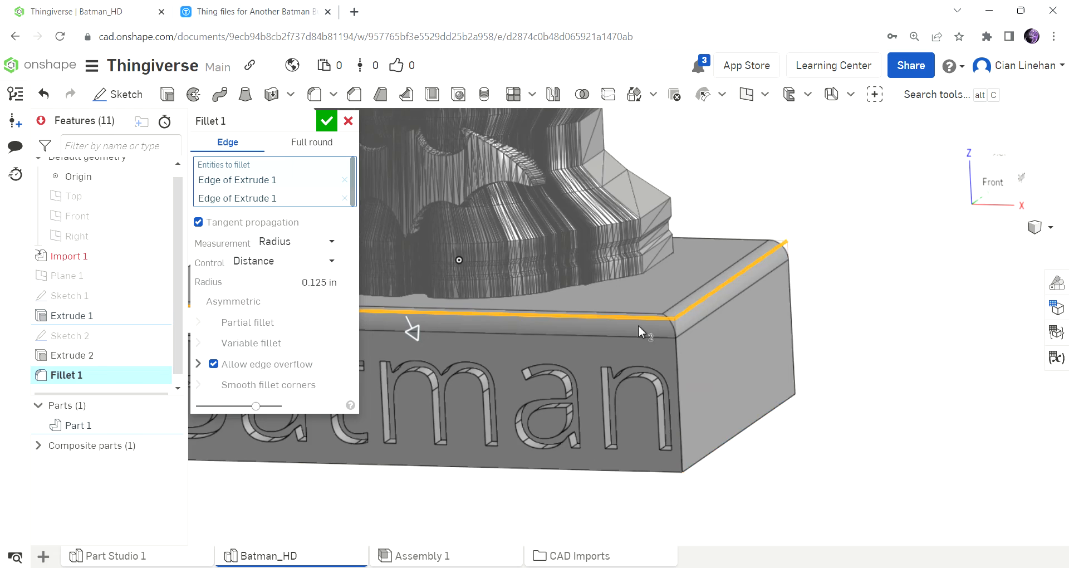
scroll(638, 325, down, 3)
scroll(533, 343, up, 3)
scroll(612, 336, up, 1)
click(617, 335)
scroll(617, 336, up, 5)
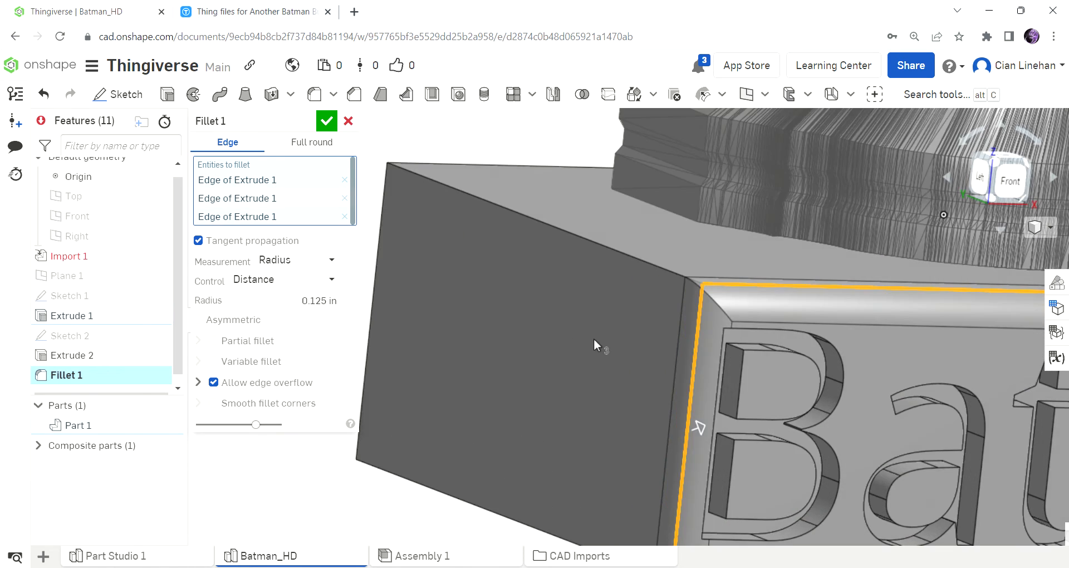
mouse_move(594, 339)
right_down()
mouse_move(553, 331)
mouse_move(535, 308)
mouse_move(597, 333)
right_up()
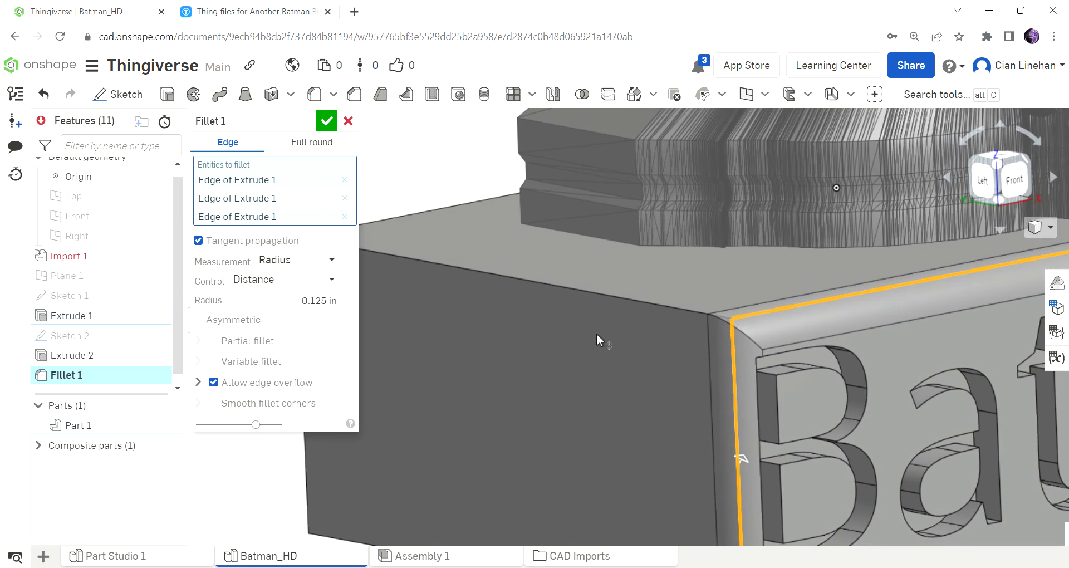
Add the plinth's remaining top edges and its rear vertical edges to the fillet and accept it.
click(636, 299)
scroll(637, 301, down, 5)
right_drag(536, 310, 446, 303)
click(499, 315)
scroll(671, 321, down, 5)
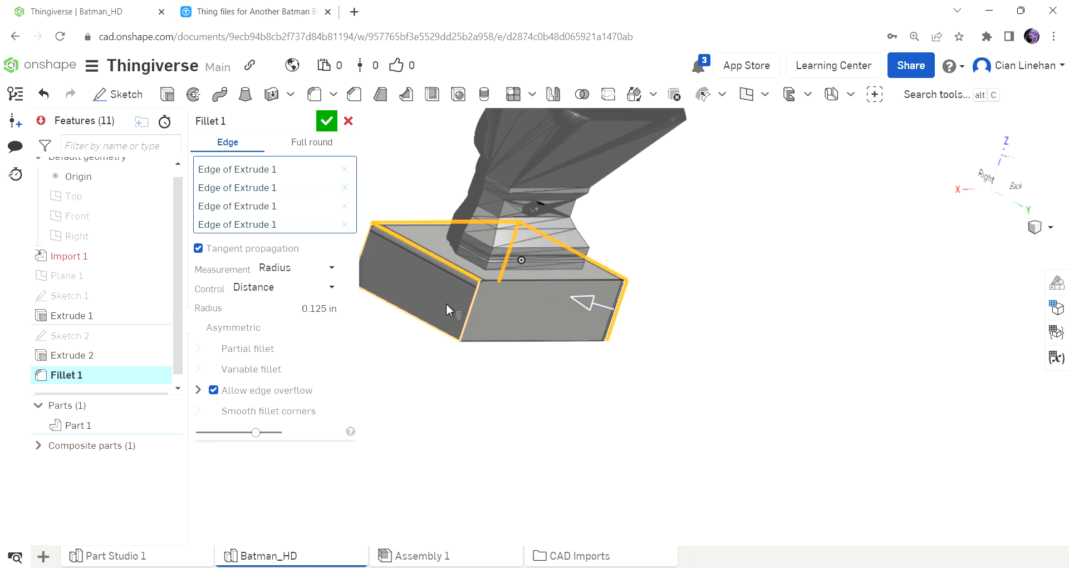
scroll(510, 302, up, 5)
right_drag(646, 249, 729, 341)
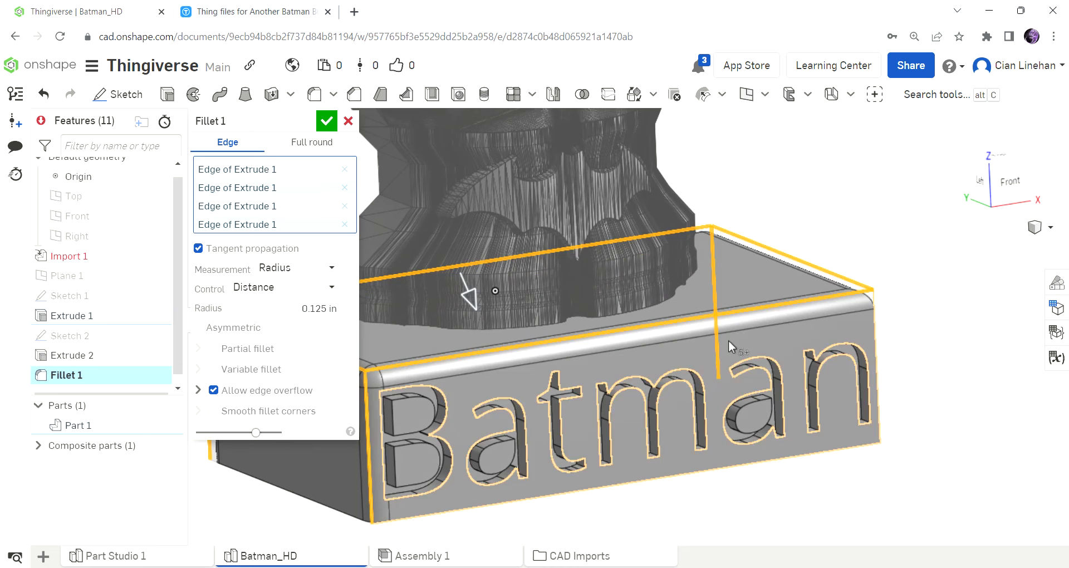
click(325, 121)
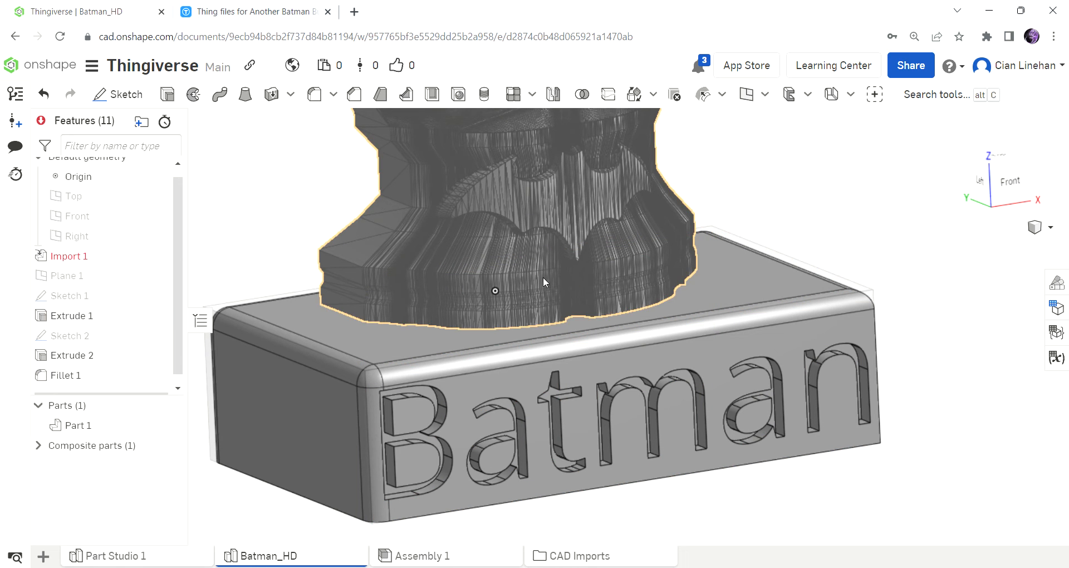
Edit the Batman text sketch: free the text rectangle from the plinth's left edge, shift it slightly inward and accept the sketch.
right_drag(478, 317, 450, 309)
scroll(381, 360, up, 10)
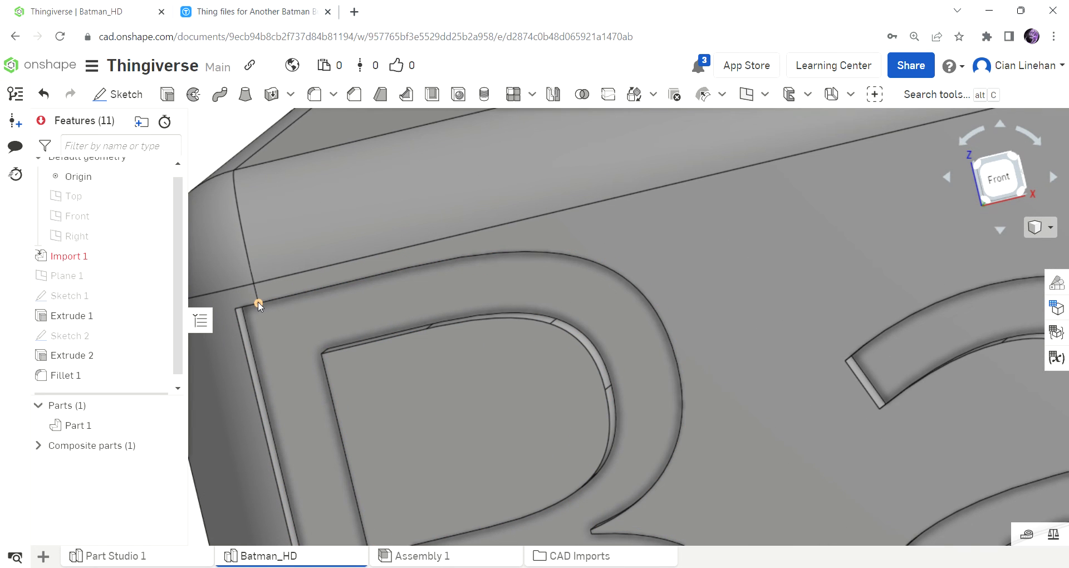
scroll(336, 314, down, 10)
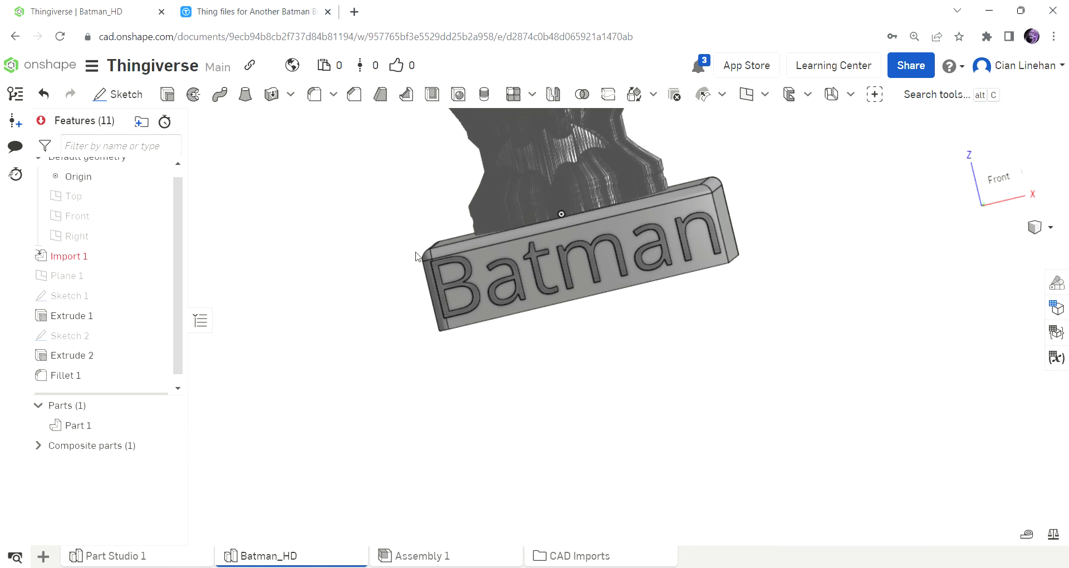
scroll(533, 285, up, 3)
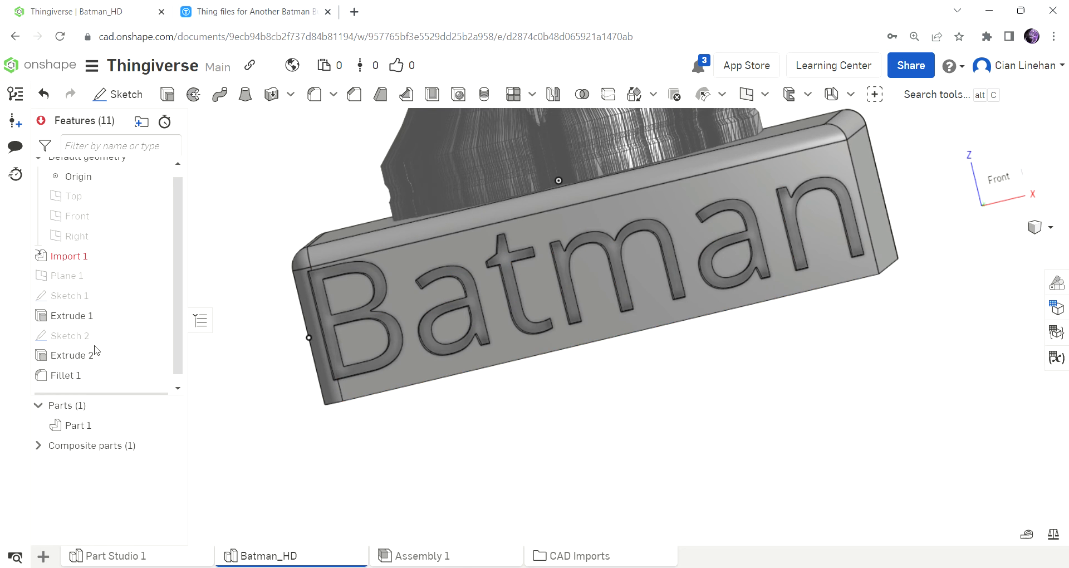
double_click(70, 342)
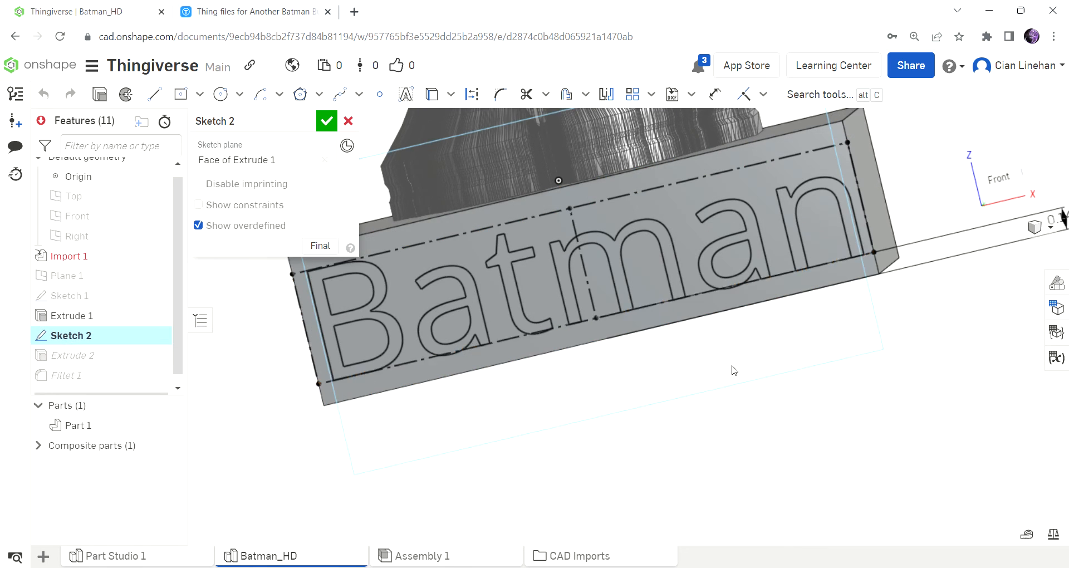
scroll(732, 369, down, 3)
scroll(459, 330, up, 3)
scroll(458, 329, up, 2)
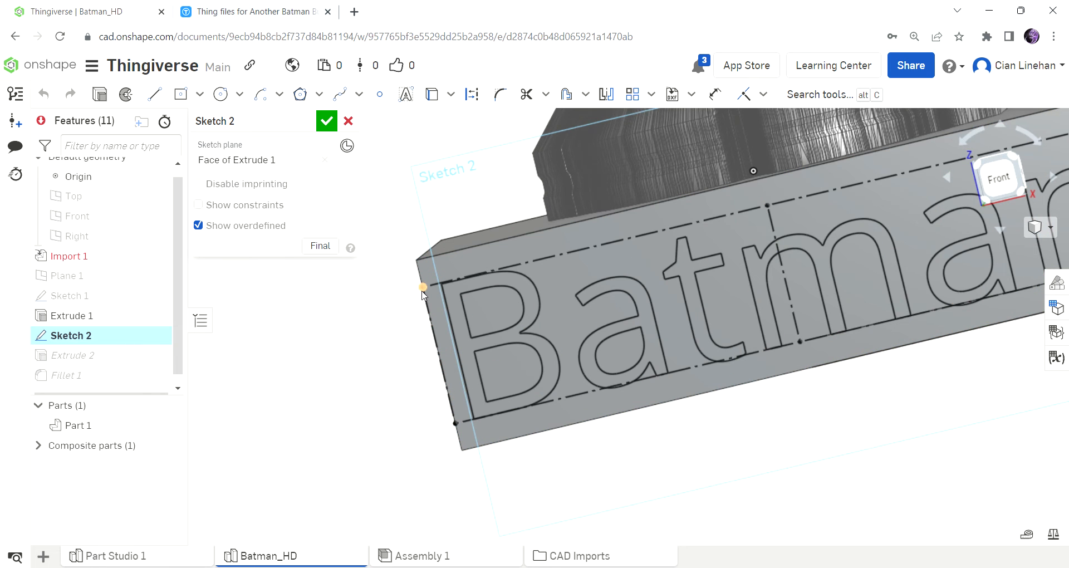
click(401, 277)
key(Delete)
drag(429, 290, 437, 292)
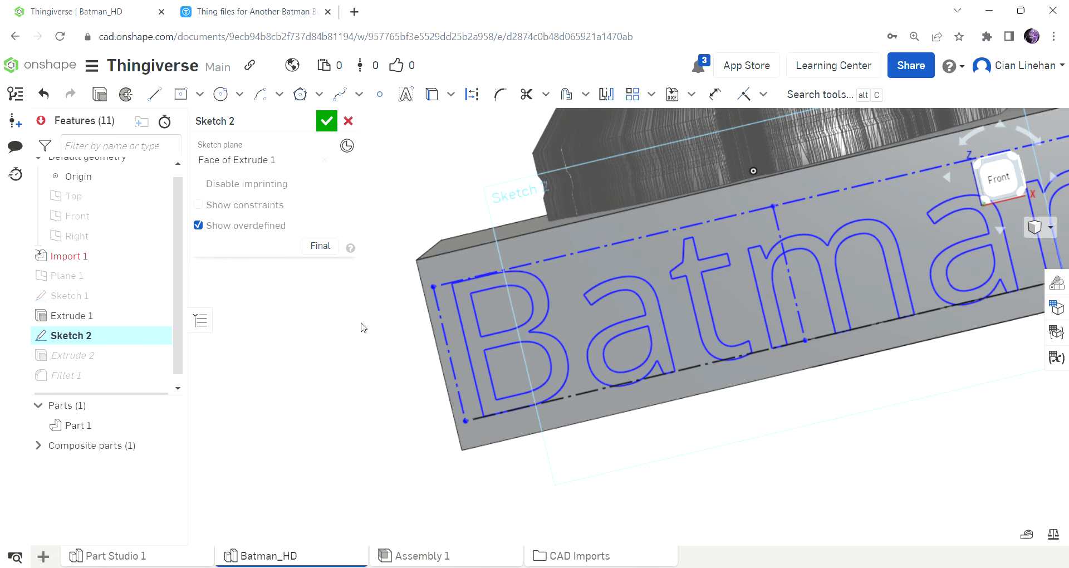
scroll(333, 320, down, 5)
scroll(362, 339, up, 4)
scroll(362, 339, down, 3)
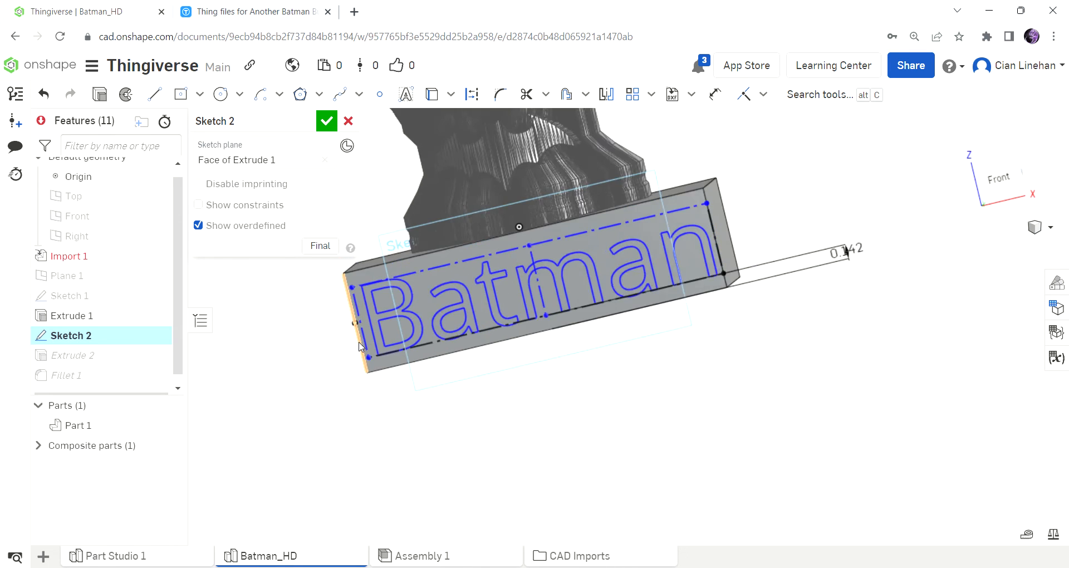
click(326, 121)
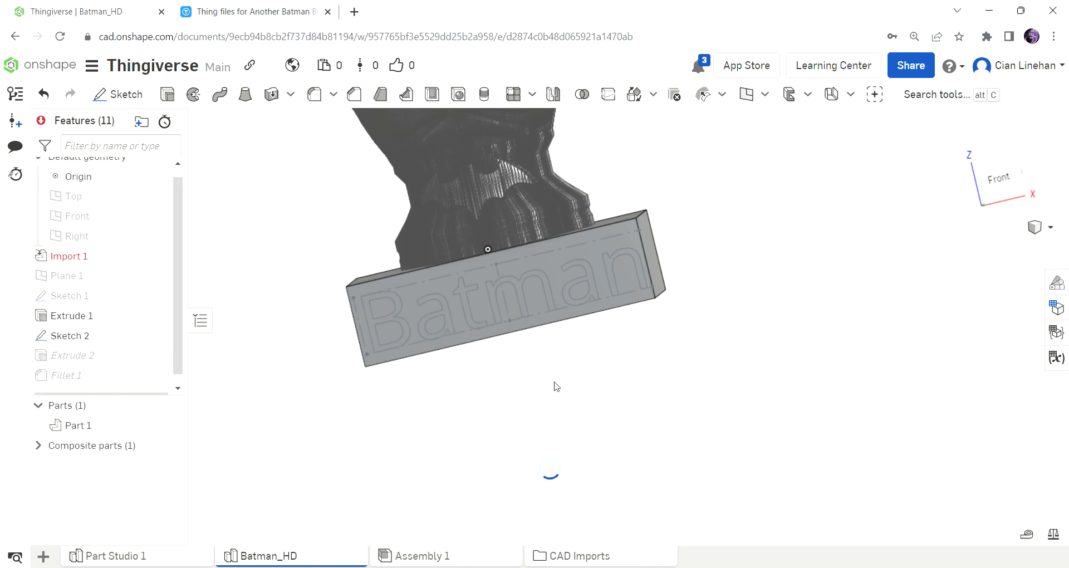
Edit the plinth's fillet to exclude the front-left vertical edge and accept it.
scroll(362, 334, up, 6)
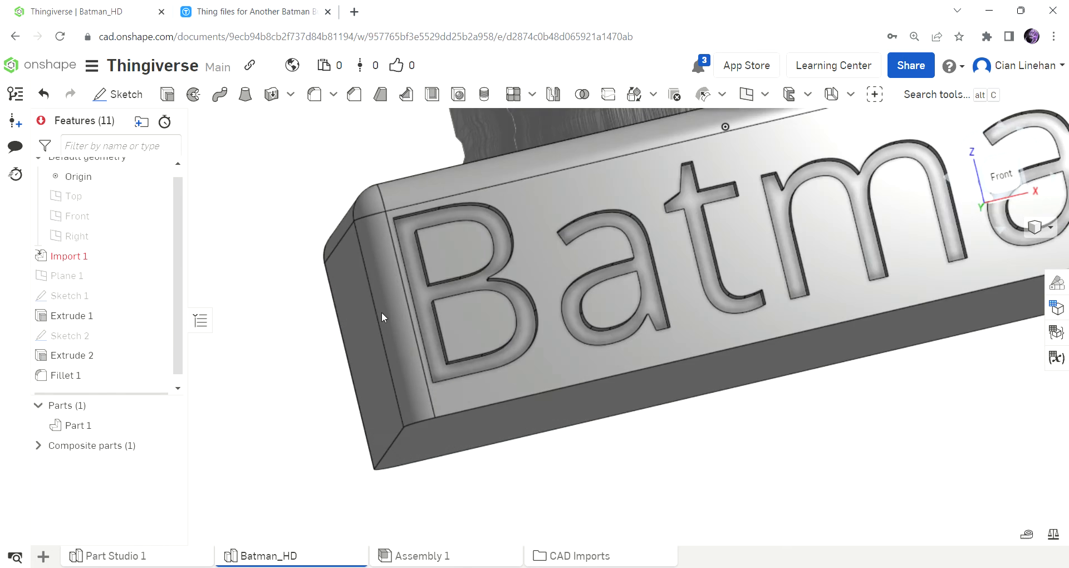
scroll(799, 303, down, 4)
scroll(717, 266, up, 5)
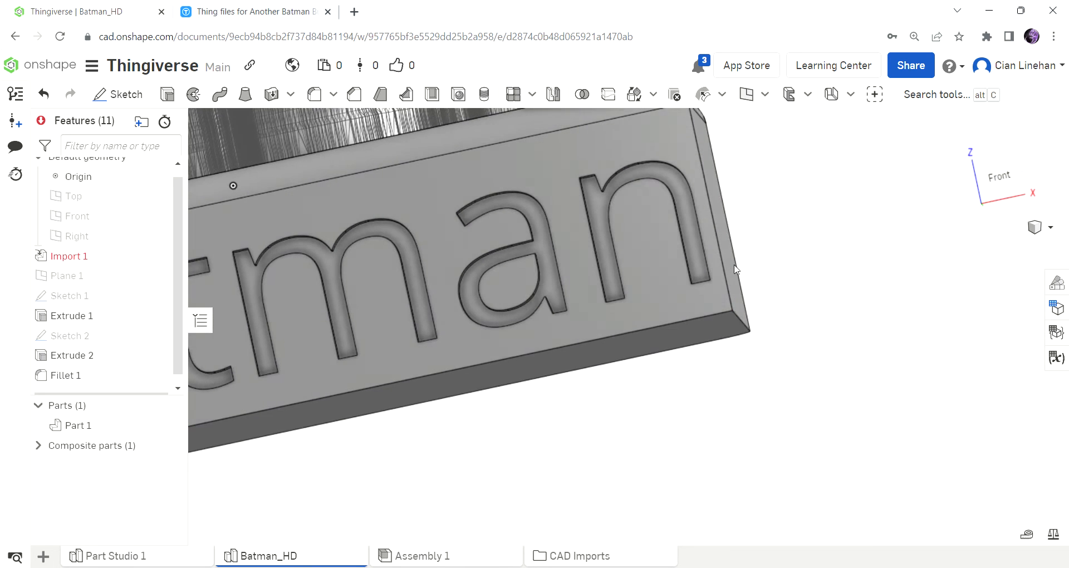
right_drag(737, 284, 409, 151)
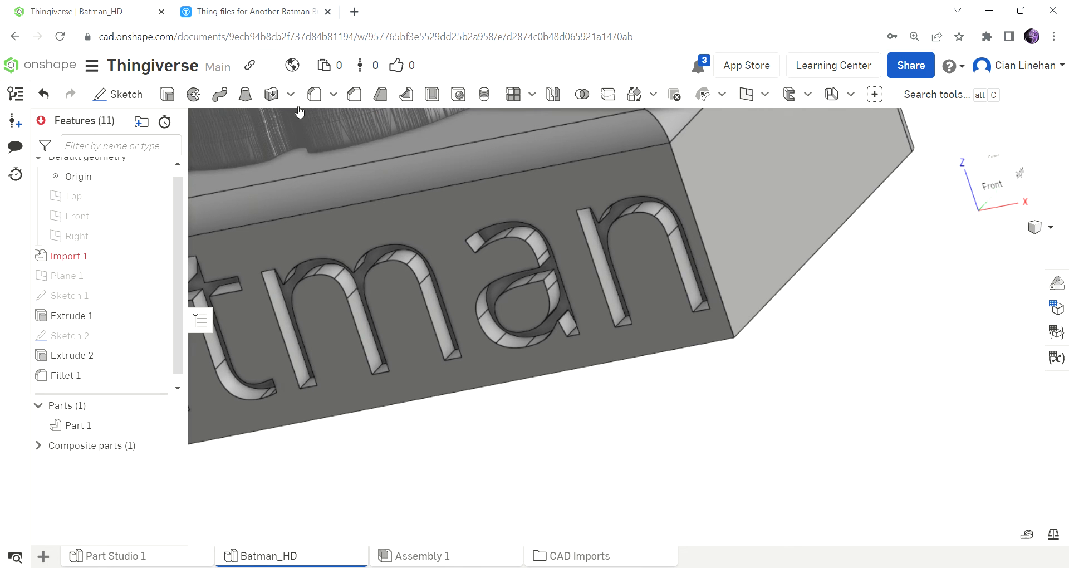
scroll(871, 366, down, 5)
right_drag(870, 365, 851, 358)
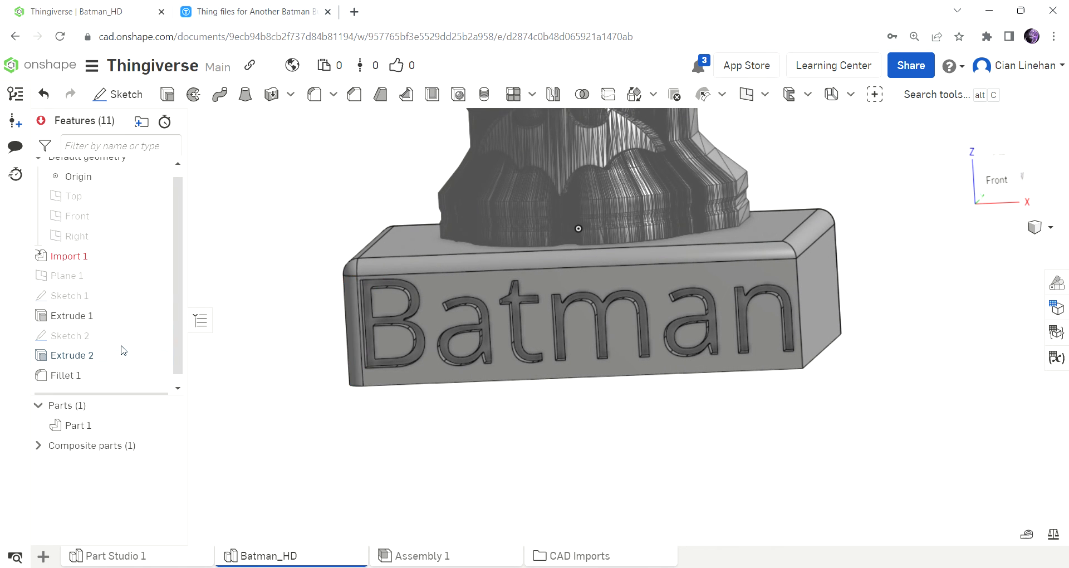
double_click(97, 376)
right_drag(423, 390, 556, 376)
scroll(555, 376, down, 4)
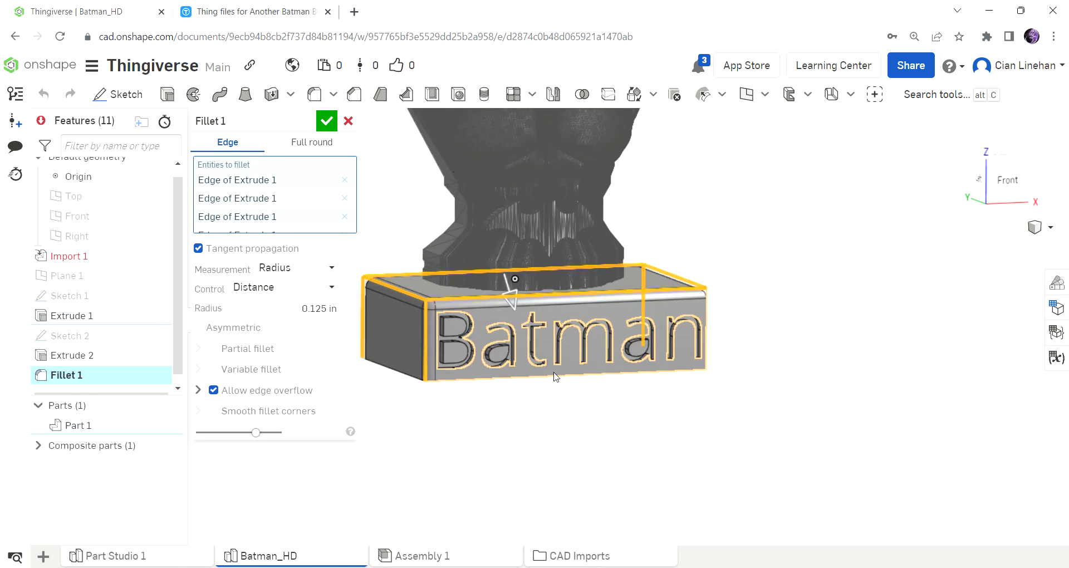
scroll(428, 338, up, 6)
scroll(472, 341, down, 5)
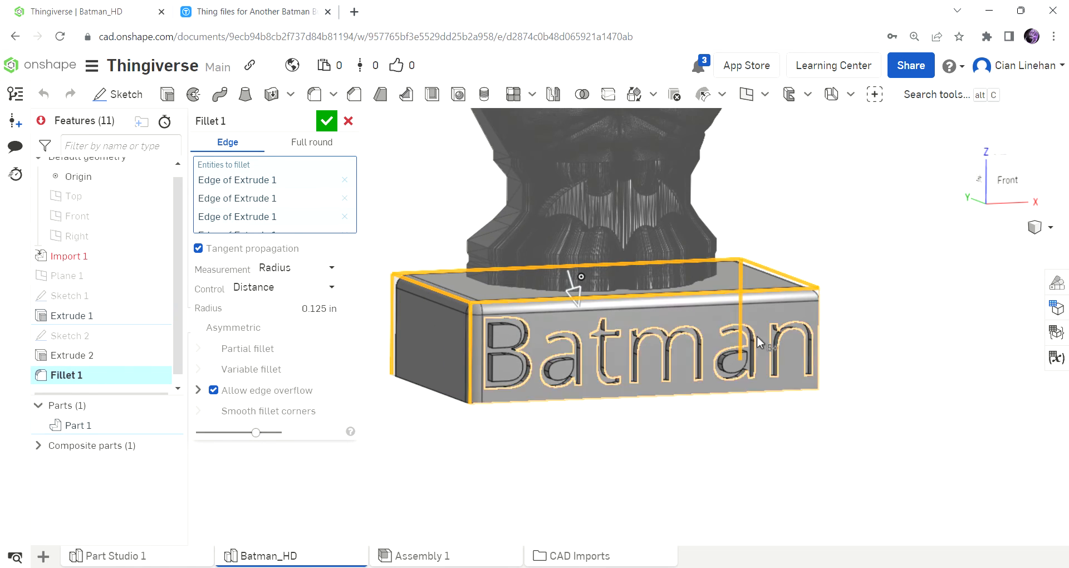
scroll(474, 331, up, 5)
click(468, 336)
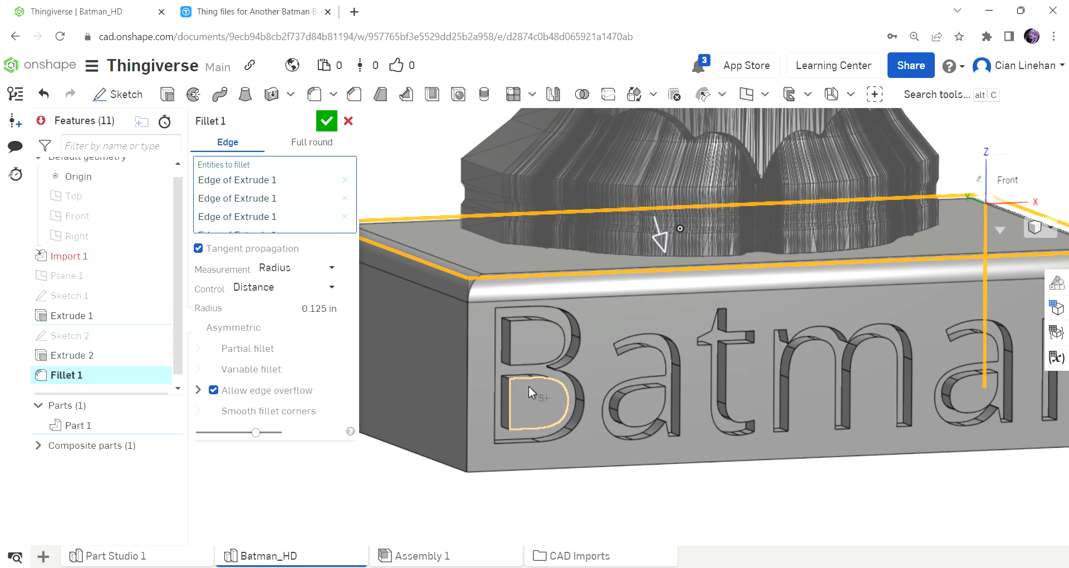
click(327, 121)
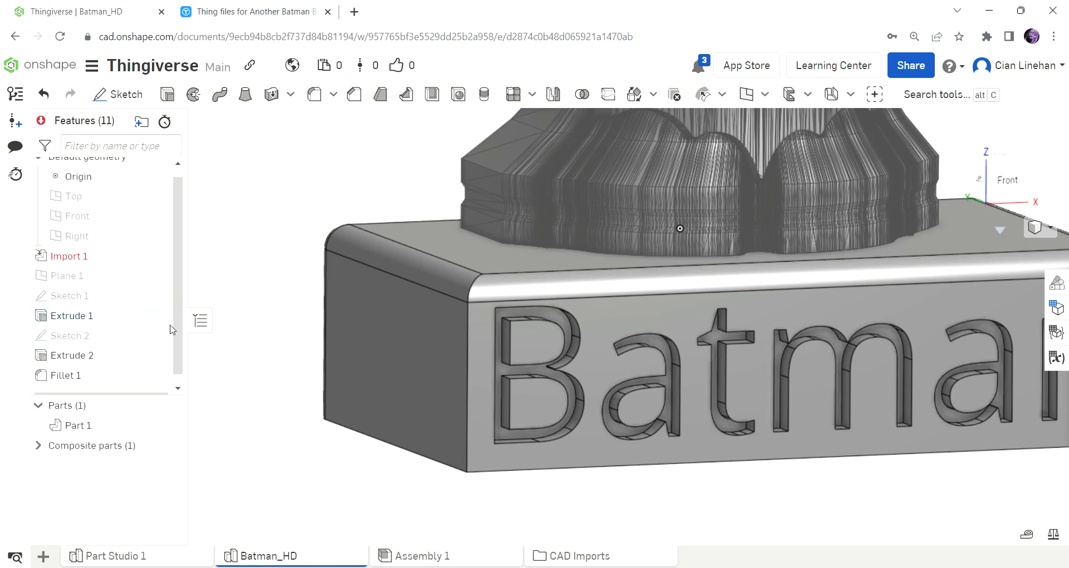
Reopen the Batman text sketch, snap the text rectangle back onto the plinth's left edge and accept it.
double_click(153, 335)
drag(478, 307, 470, 302)
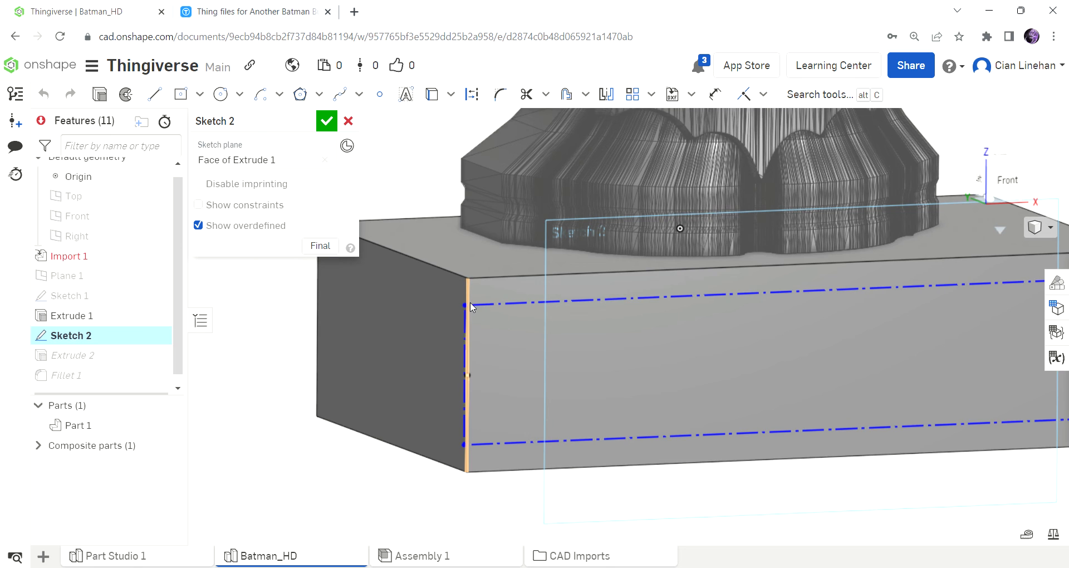
right_drag(674, 365, 649, 363)
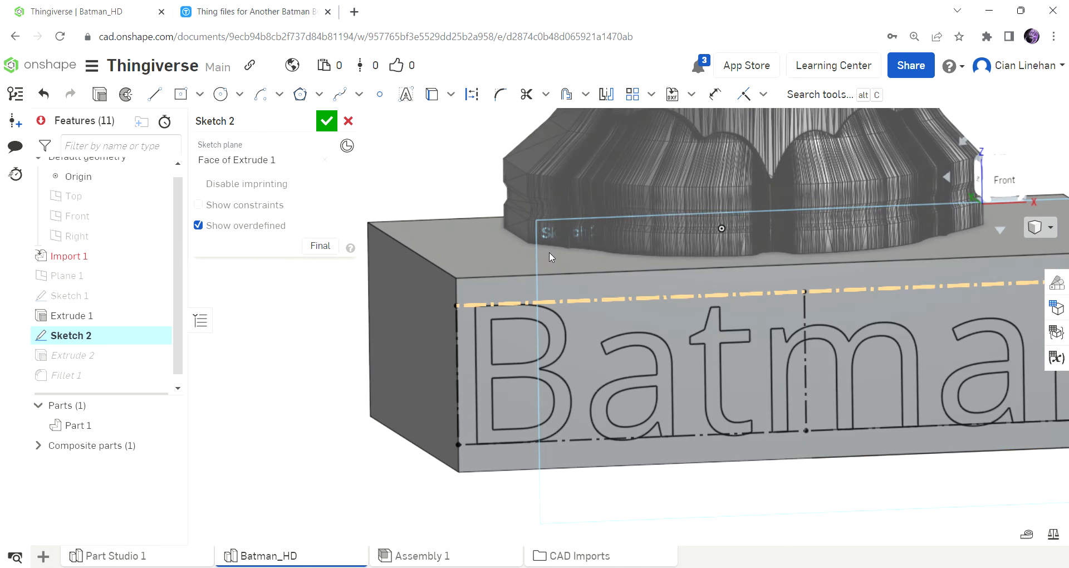
click(315, 116)
click(333, 121)
Examine the whole bust and the engraved, rounded plinth from the front and from a distance.
scroll(436, 332, down, 5)
scroll(647, 358, up, 3)
mouse_move(646, 358)
right_down()
mouse_move(607, 342)
mouse_move(644, 363)
mouse_move(499, 353)
mouse_move(461, 366)
mouse_move(603, 364)
mouse_move(611, 403)
right_up()
scroll(803, 421, down, 5)
scroll(800, 399, up, 4)
scroll(790, 395, down, 4)
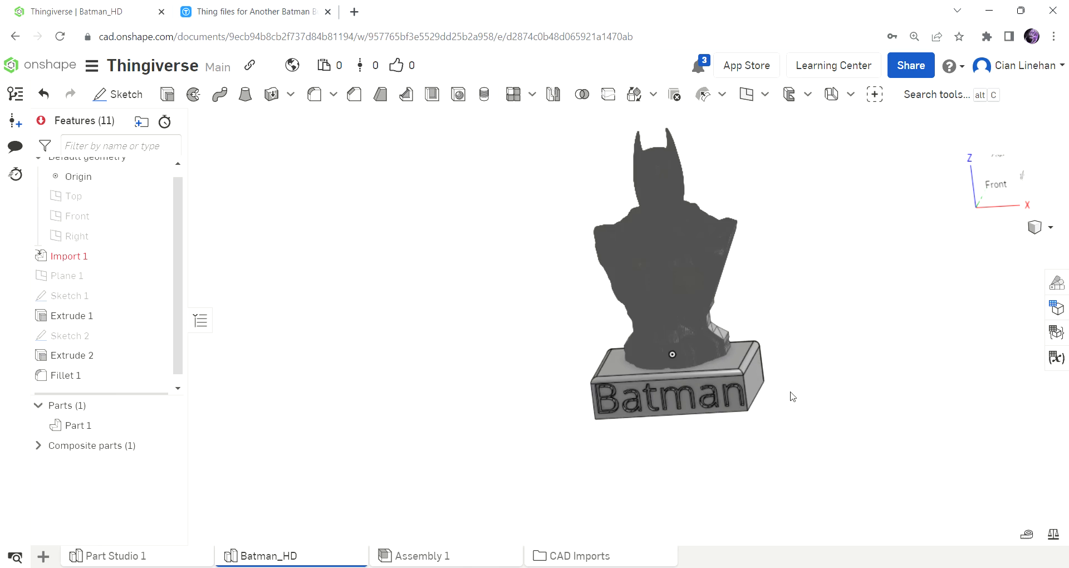
scroll(750, 402, up, 4)
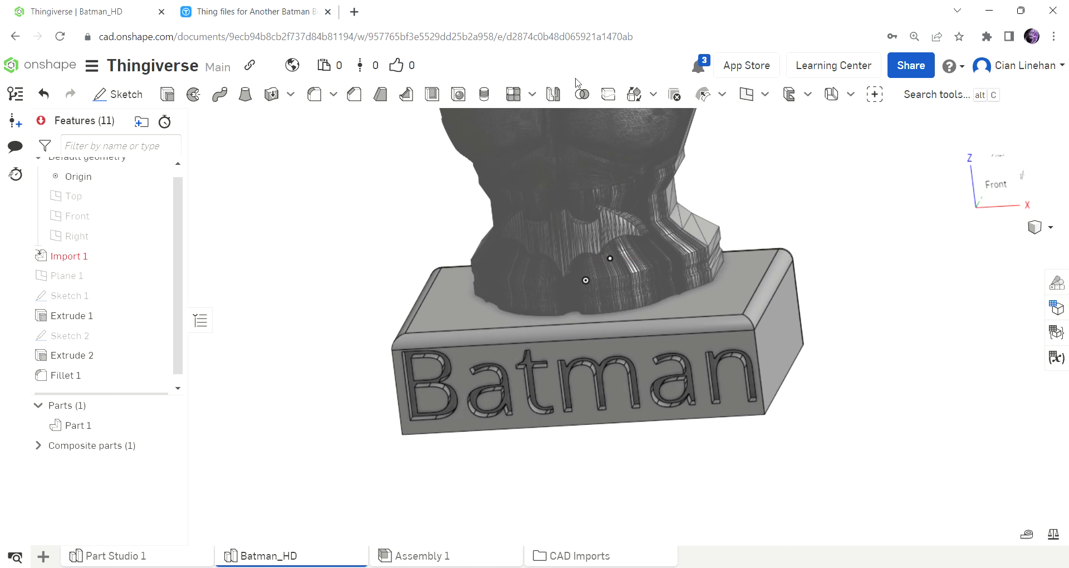
Search the web in a new tab for "elephants foot" and refine the query to "elephants foot 3d print".
click(354, 11)
text(el)
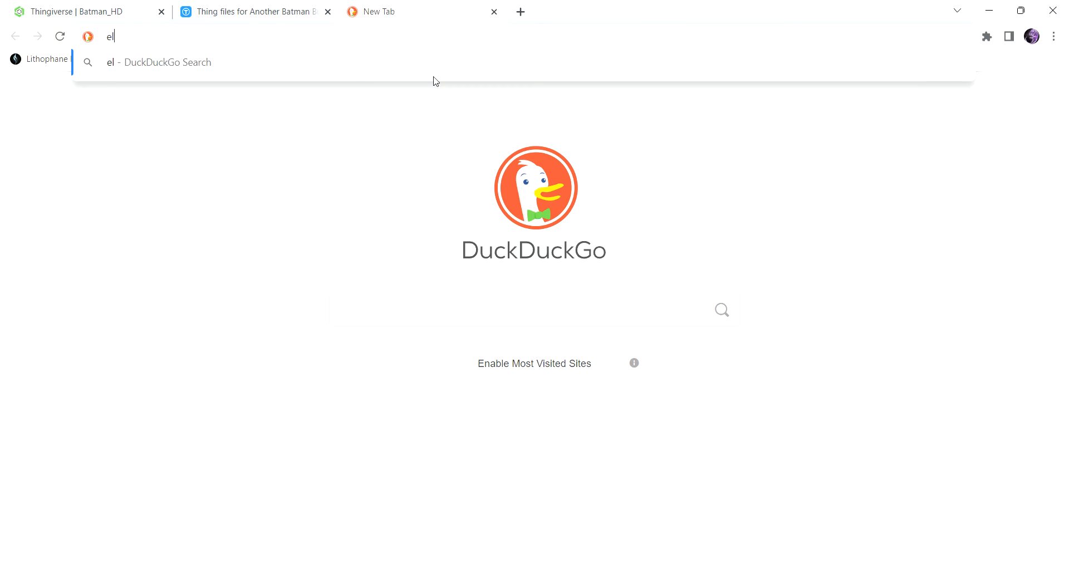
text(ephants foot)
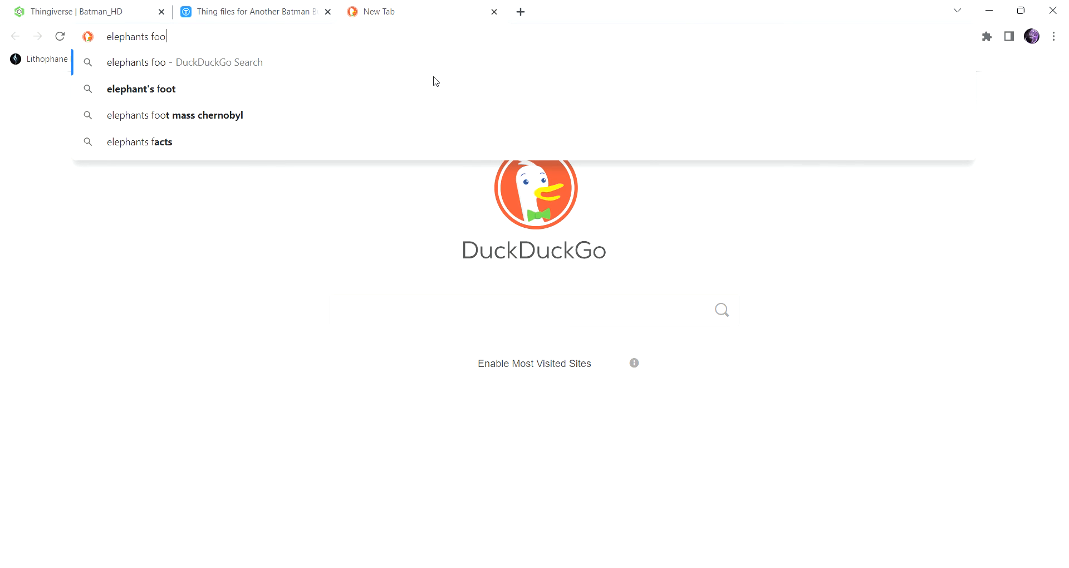
key(Return)
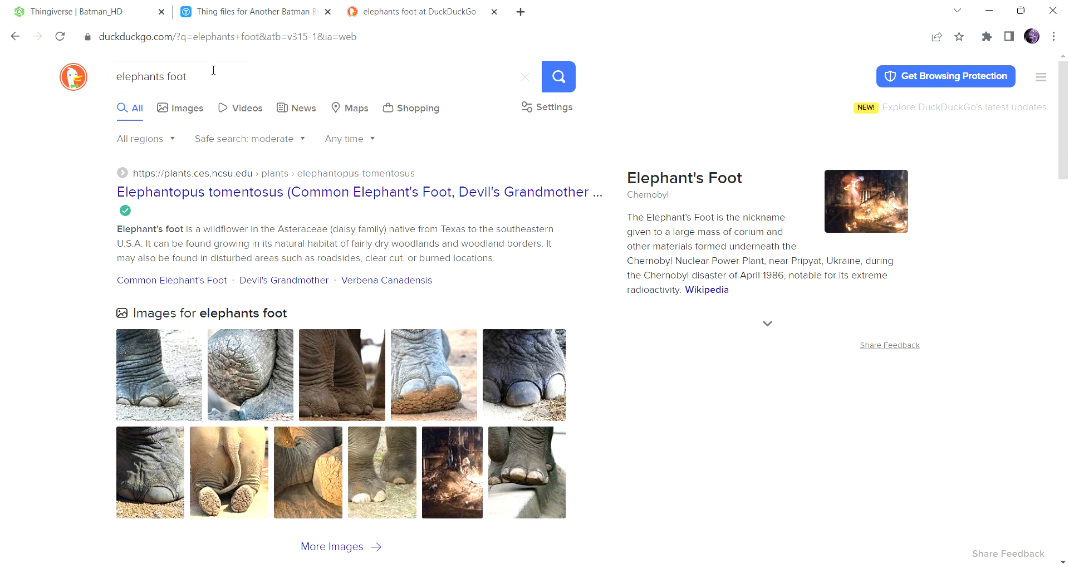
text(3d pr)
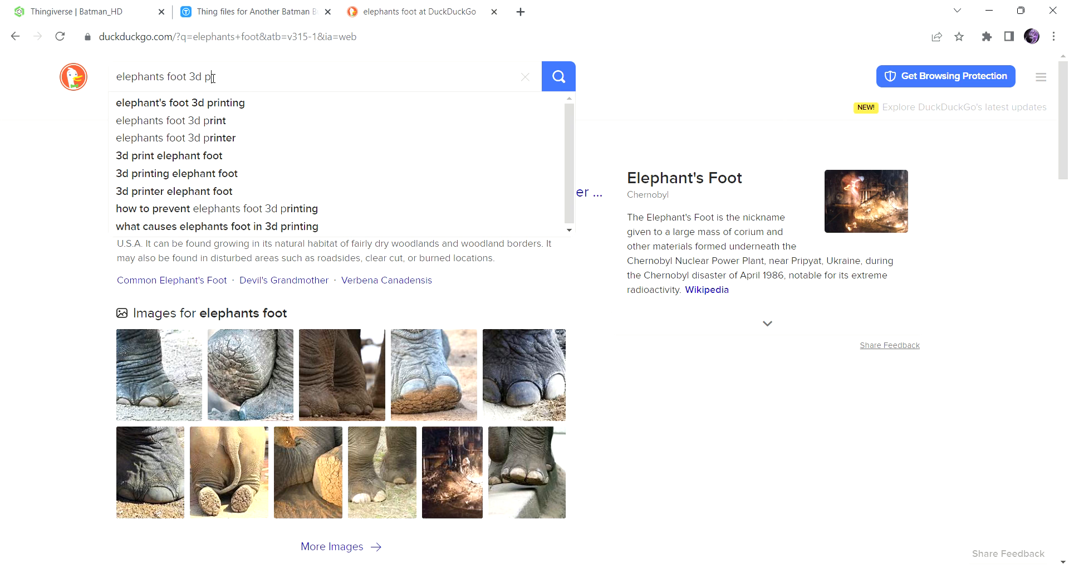
text(int)
key(Return)
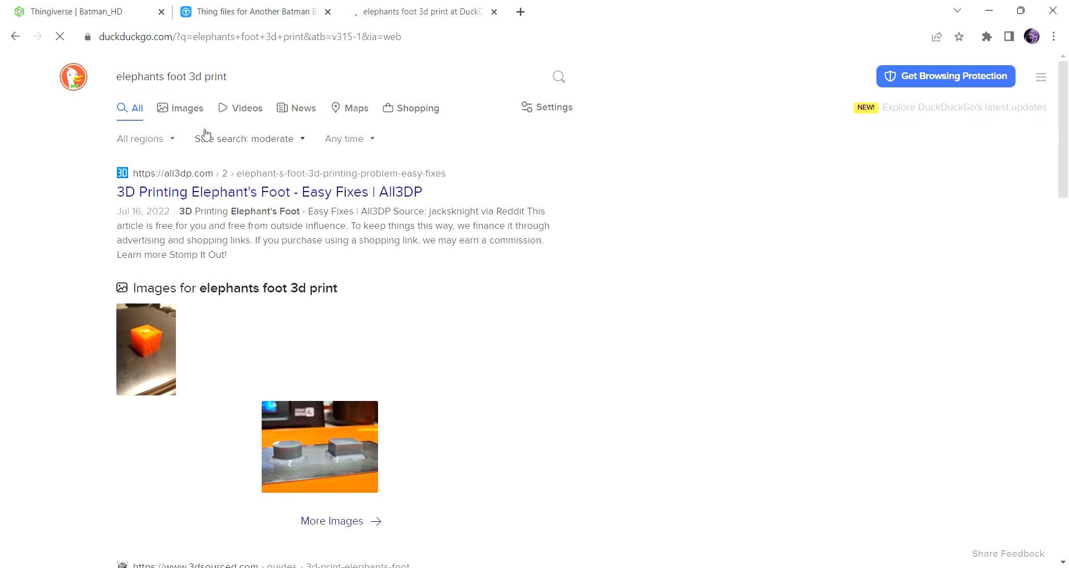
Look through the image results, enlarging the All3DP calibration cube and the tobuya3dprinter.com example of elephant's foot.
click(184, 110)
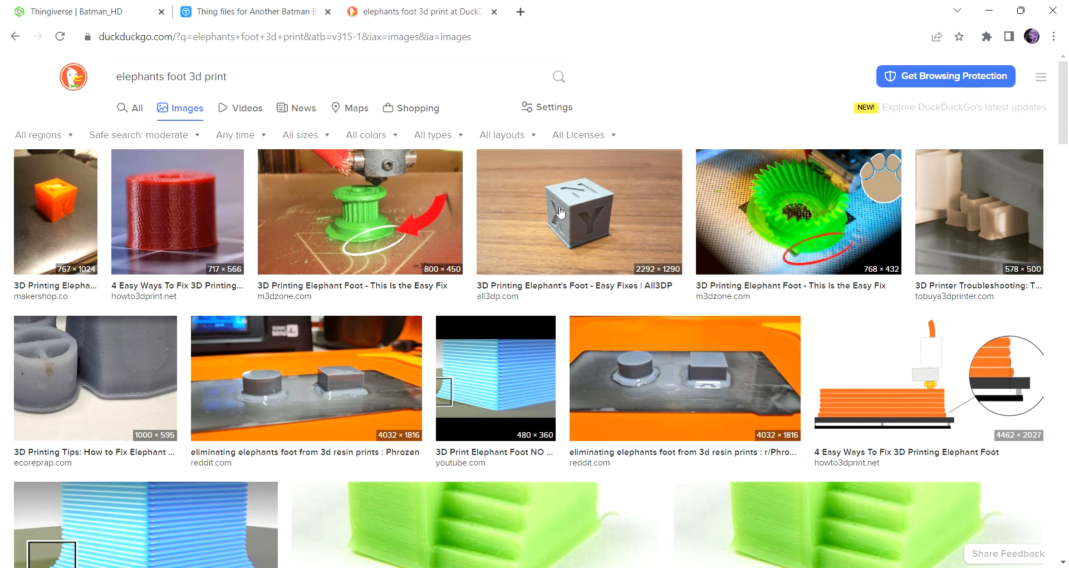
click(599, 262)
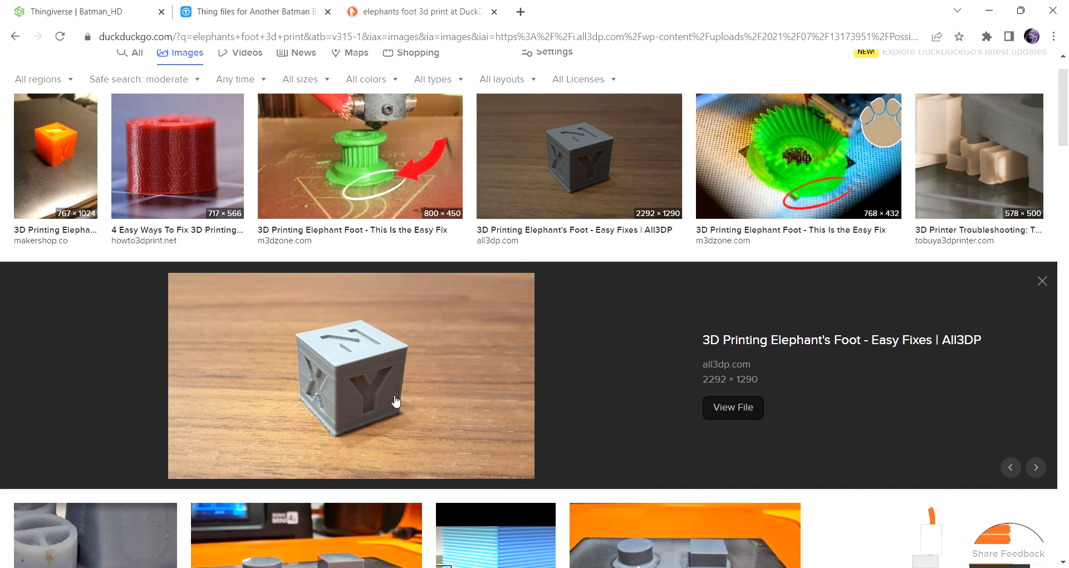
click(1024, 217)
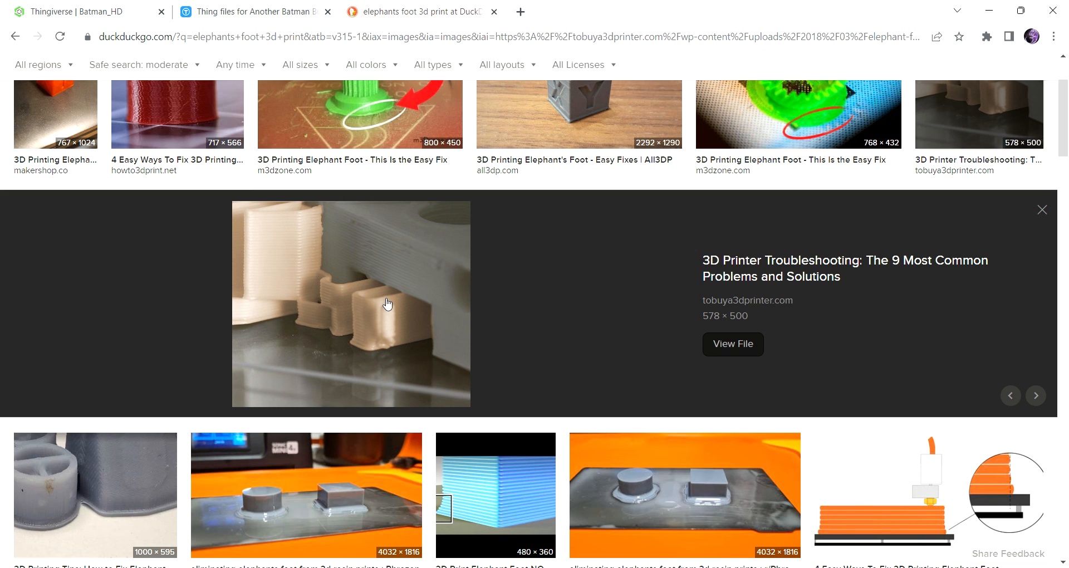
Switch back to Onshape and start a chamfer on the plinth's front, right and rear bottom edges.
click(269, 10)
click(41, 6)
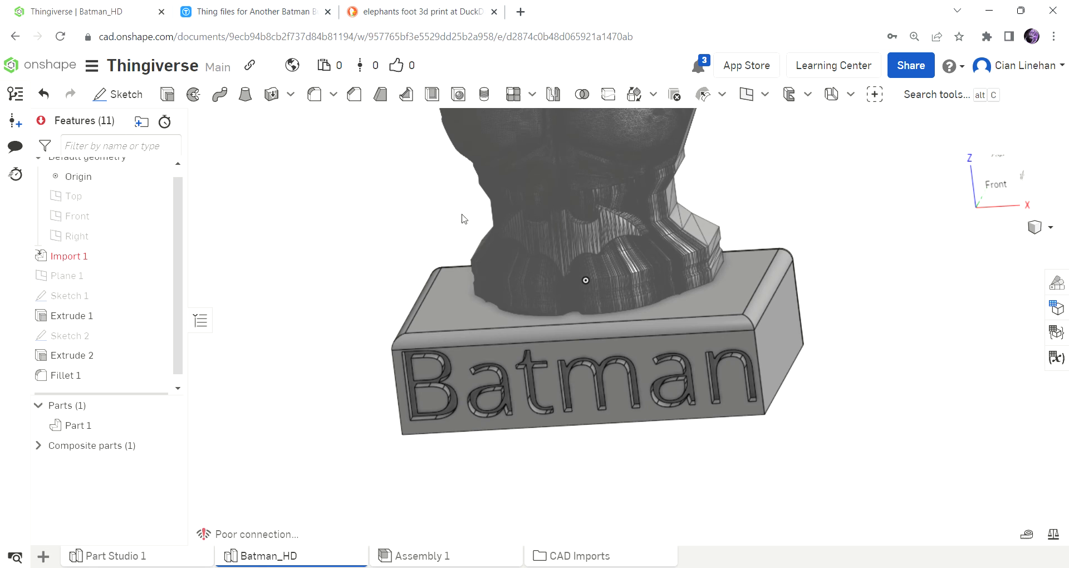
scroll(627, 287, down, 3)
scroll(644, 315, up, 3)
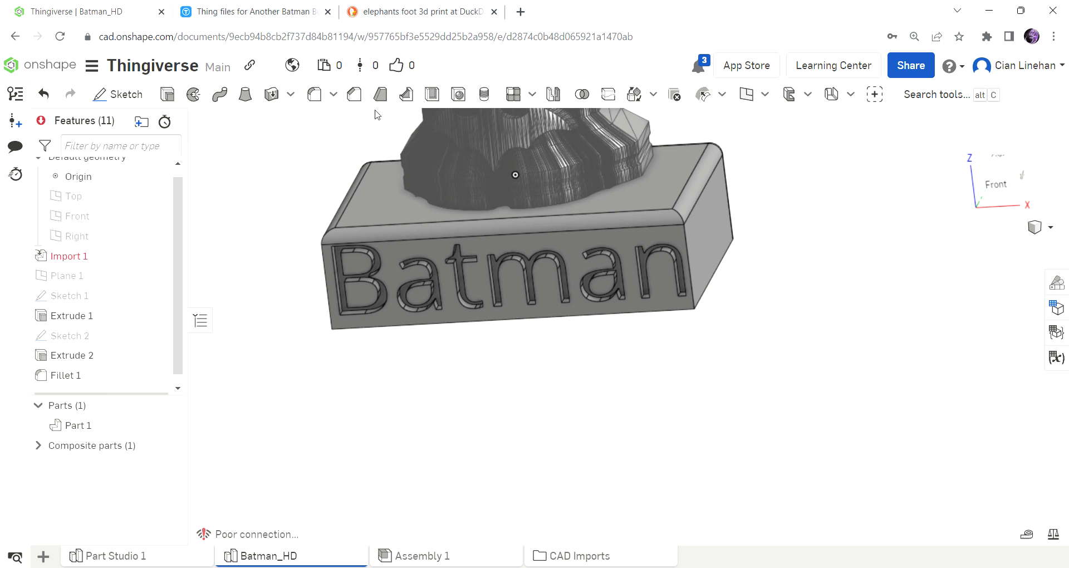
click(355, 95)
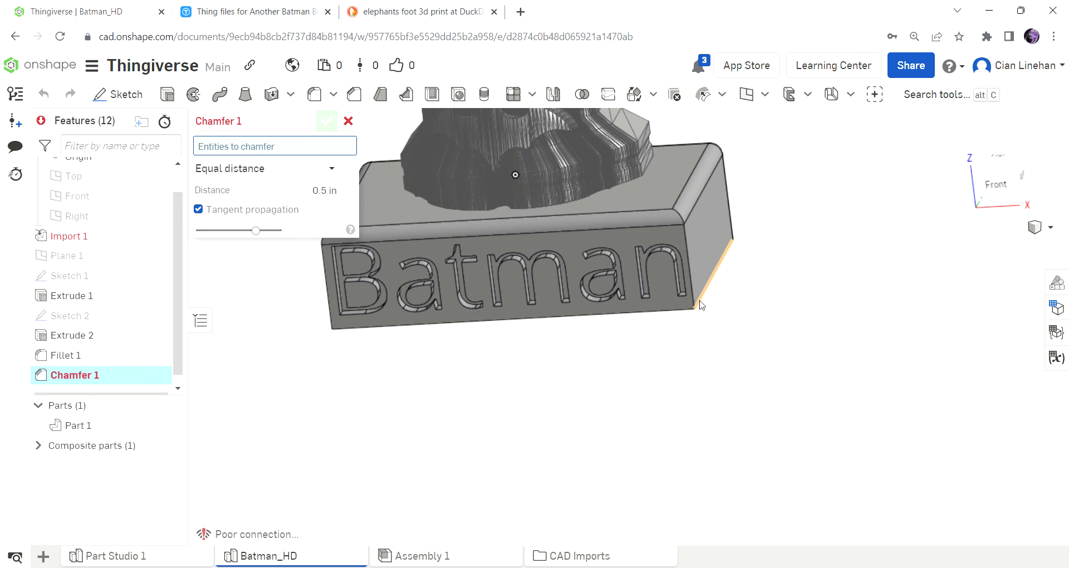
scroll(797, 245, up, 3)
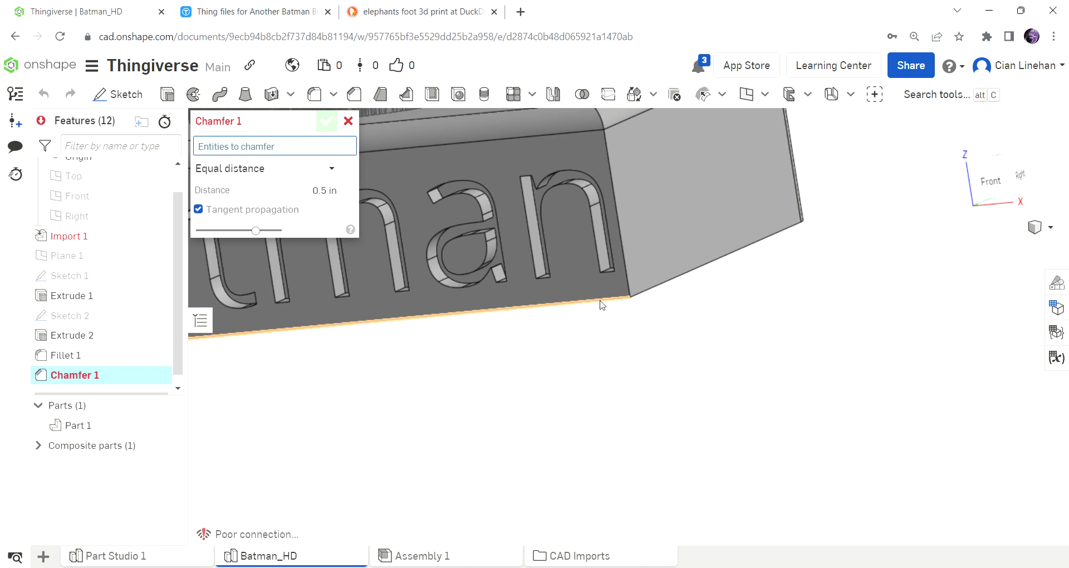
click(635, 300)
click(643, 299)
right_drag(776, 298, 694, 291)
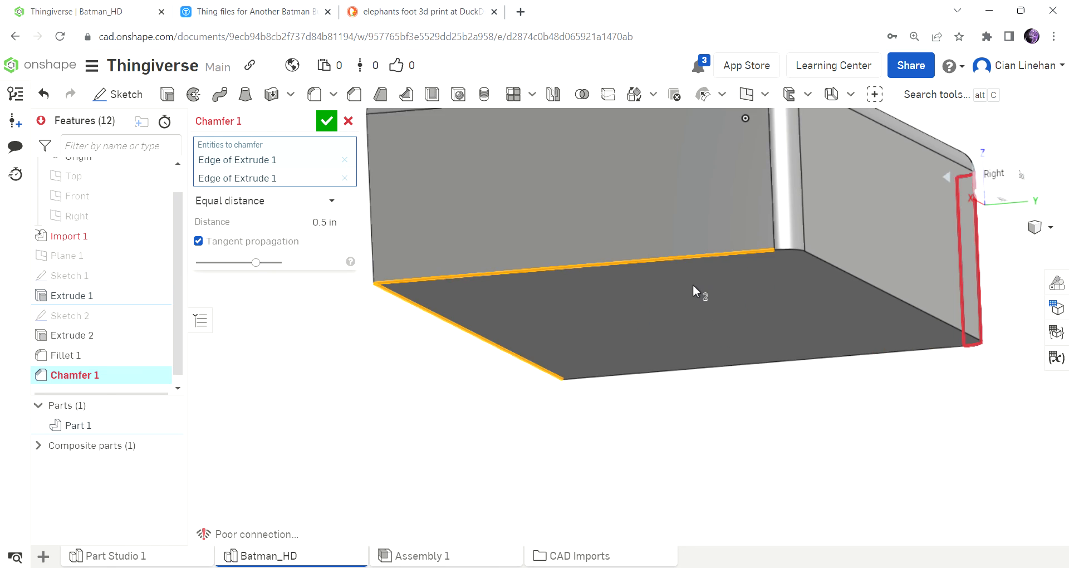
click(794, 258)
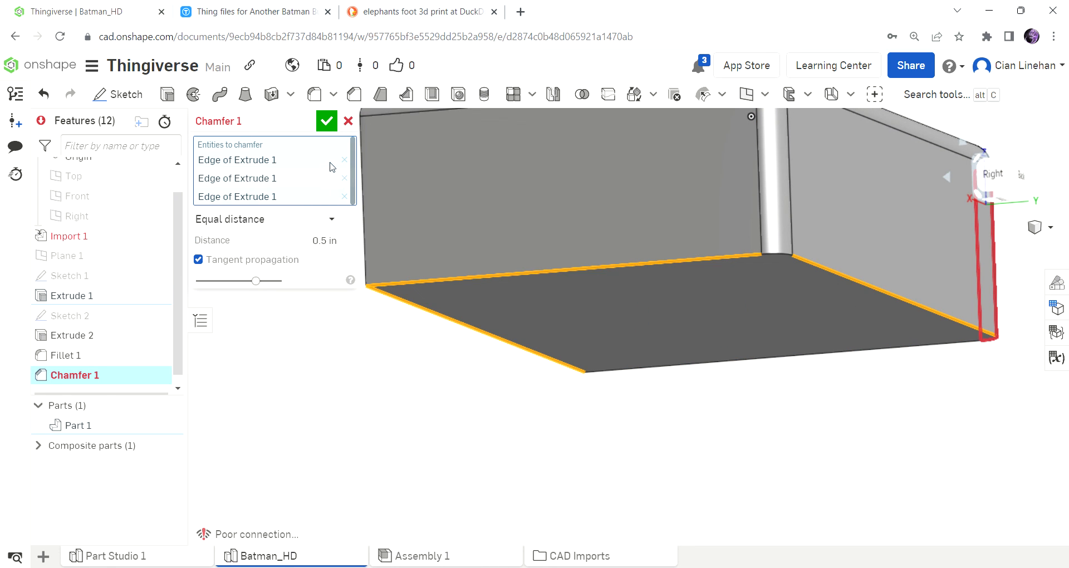
Add the plinth's left bottom edge to the chamfer and apply it with an equal distance of 0.015 in.
scroll(686, 386, down, 2)
right_drag(687, 388, 727, 370)
click(720, 306)
click(324, 249)
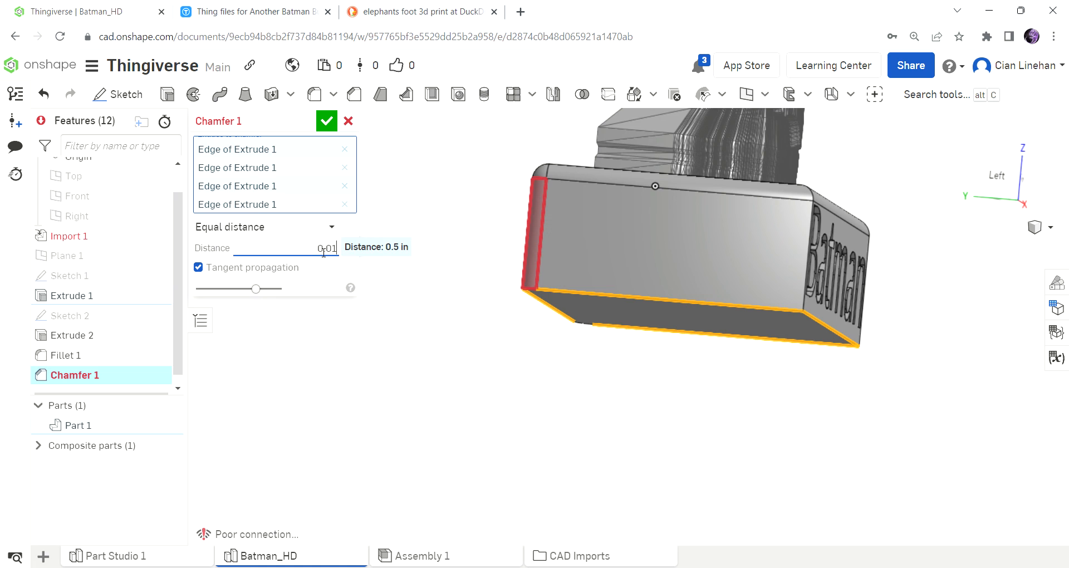
key(Return)
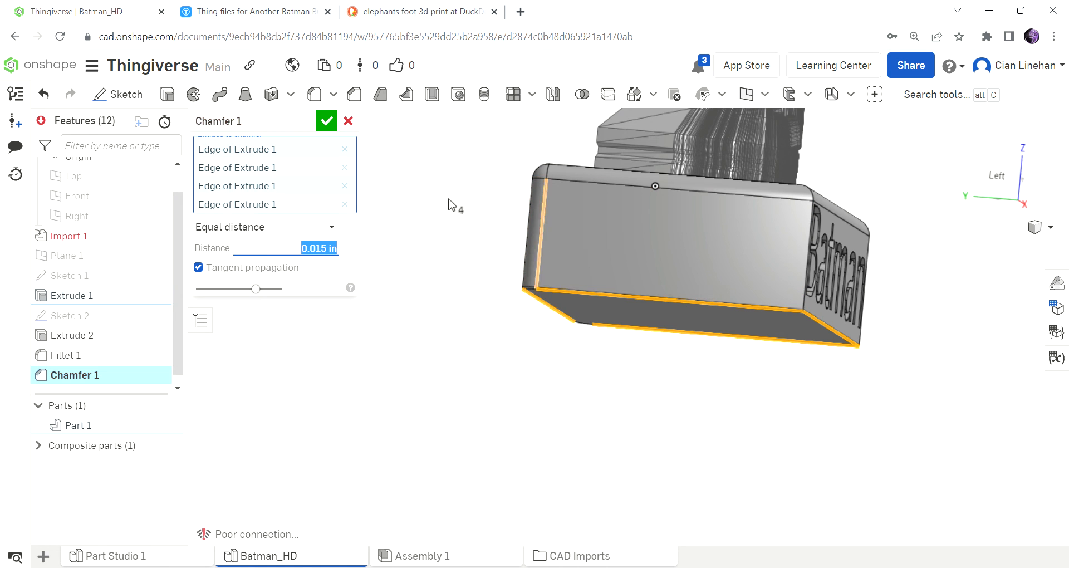
click(321, 126)
Examine the small chamfer up close along the plinth's left and front bottom edges and at its front right corner.
scroll(651, 292, up, 10)
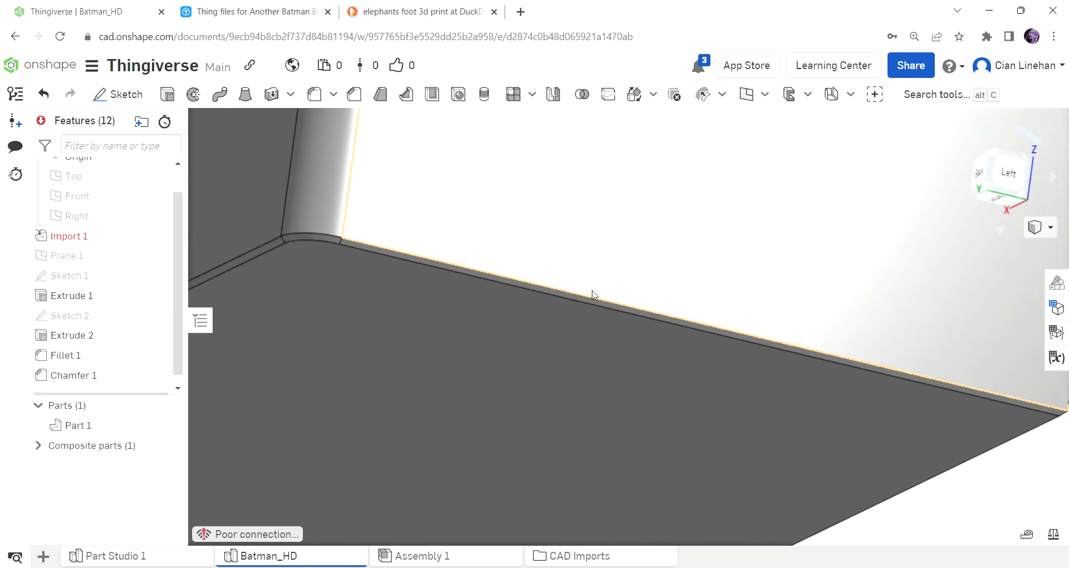
scroll(591, 291, up, 3)
right_drag(585, 291, 667, 303)
scroll(483, 268, down, 2)
scroll(621, 342, up, 5)
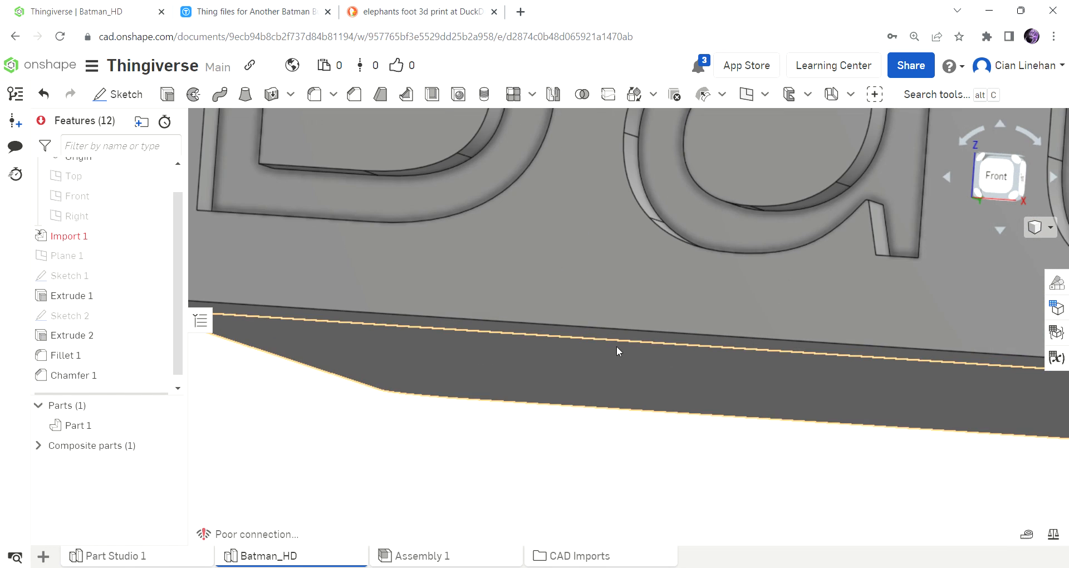
scroll(613, 333, down, 5)
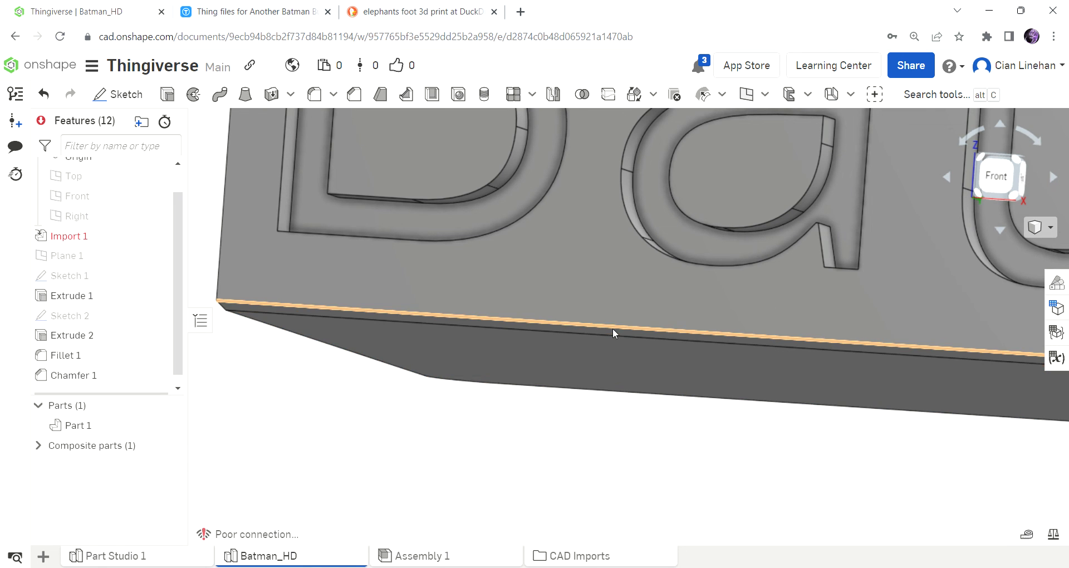
scroll(612, 332, up, 3)
scroll(613, 334, up, 2)
scroll(612, 338, down, 5)
right_drag(590, 339, 671, 309)
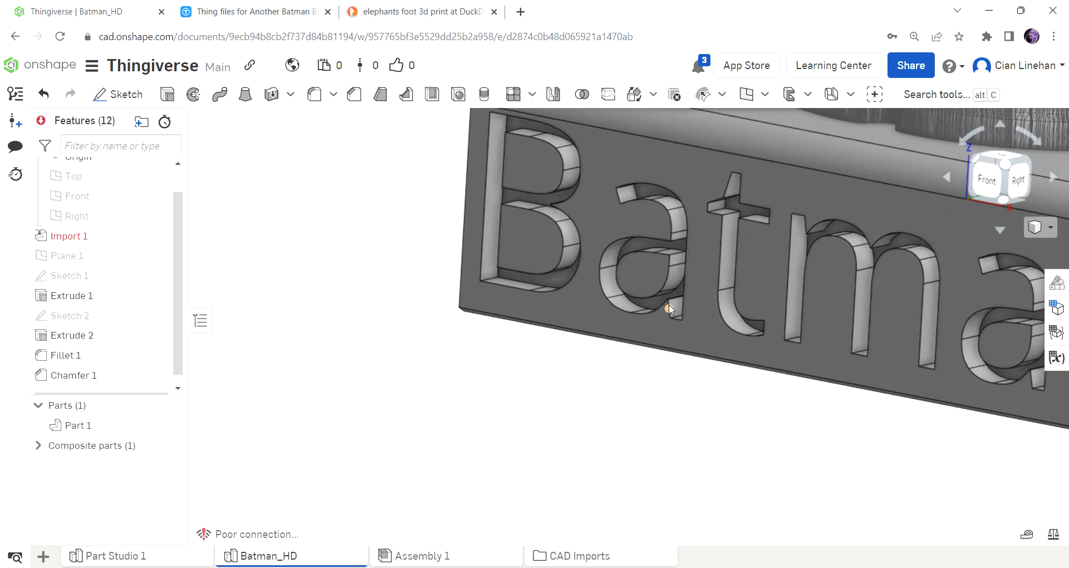
scroll(836, 341, down, 4)
scroll(836, 343, up, 7)
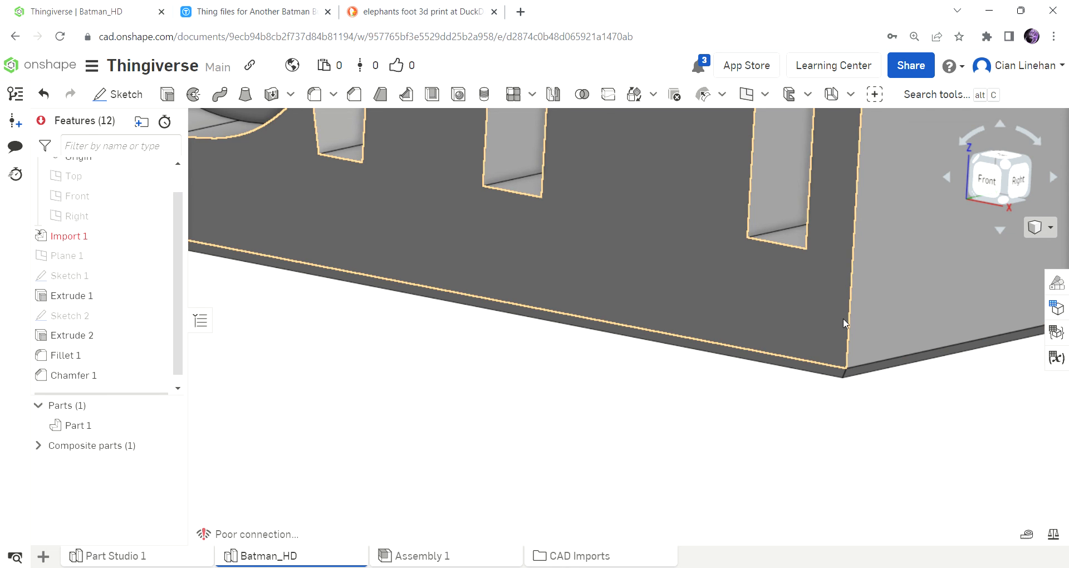
Examine the complete Batman bust on its engraved plinth from the front, at a distance and closer in.
scroll(839, 317, down, 4)
scroll(809, 368, down, 3)
right_drag(810, 379, 800, 411)
scroll(809, 393, down, 3)
scroll(799, 411, down, 3)
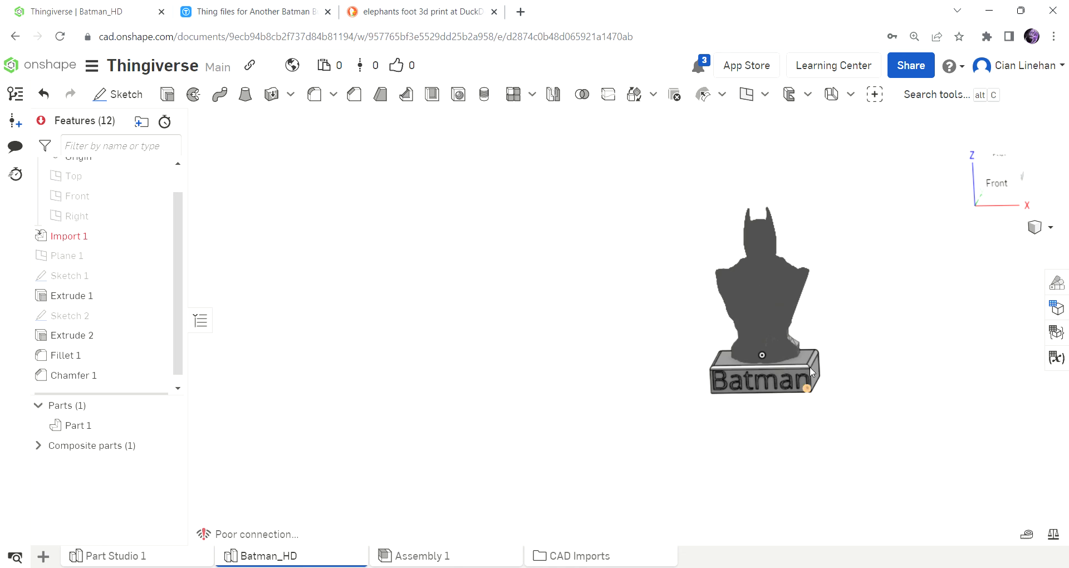
scroll(817, 325, up, 5)
right_drag(818, 326, 785, 410)
scroll(791, 435, up, 4)
scroll(803, 445, up, 3)
right_drag(803, 446, 846, 416)
scroll(846, 416, down, 4)
scroll(846, 416, down, 5)
scroll(885, 345, up, 3)
scroll(897, 312, down, 3)
scroll(902, 295, up, 5)
scroll(900, 292, down, 5)
right_drag(899, 291, 870, 383)
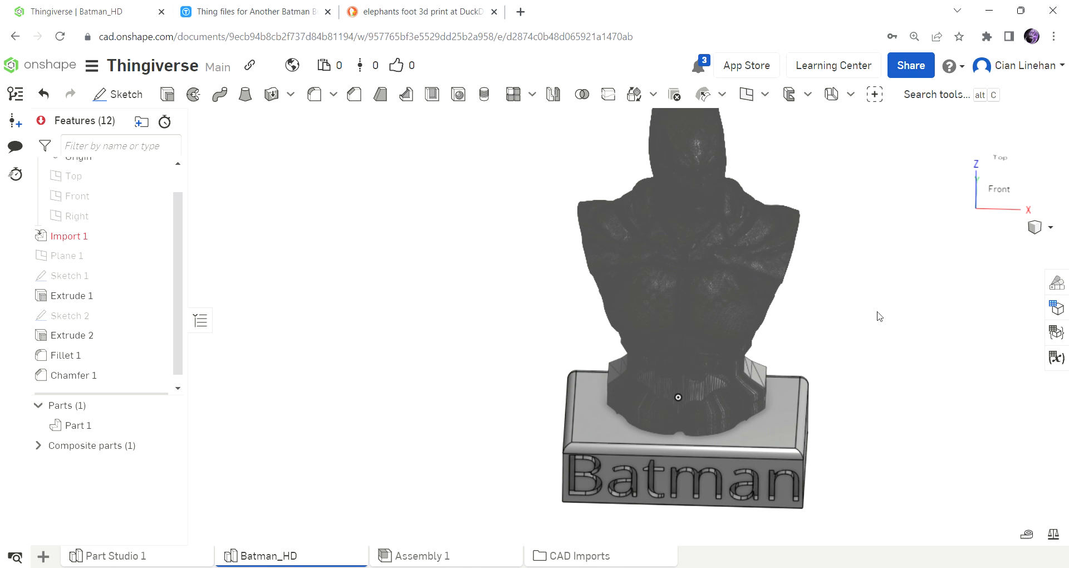